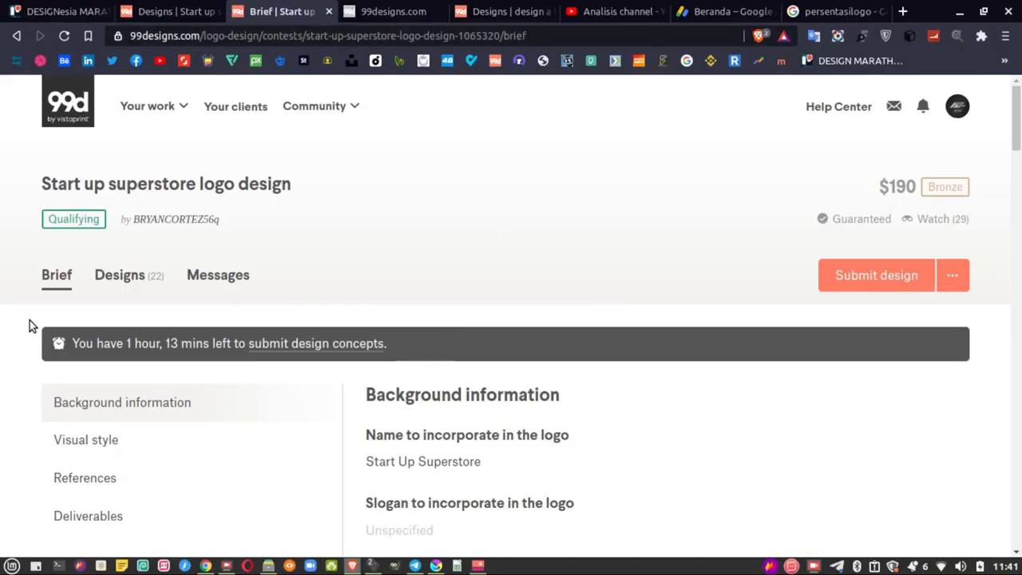
# - Read the 99designs brief, highlighting the contest title, business name and organisation description
pyautogui.moveTo(44, 184)
pyautogui.mouseDown()
pyautogui.moveTo(302, 182)
pyautogui.moveTo(54, 178)
pyautogui.mouseUp()
pyautogui.moveTo(1014, 134); pyautogui.dragTo(998, 171)
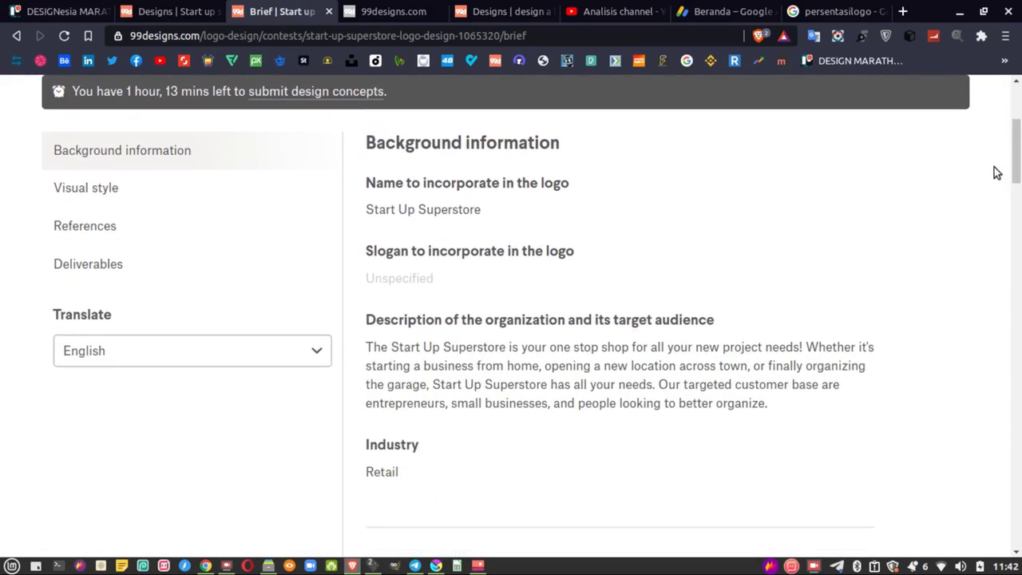
pyautogui.moveTo(367, 210); pyautogui.dragTo(470, 211)
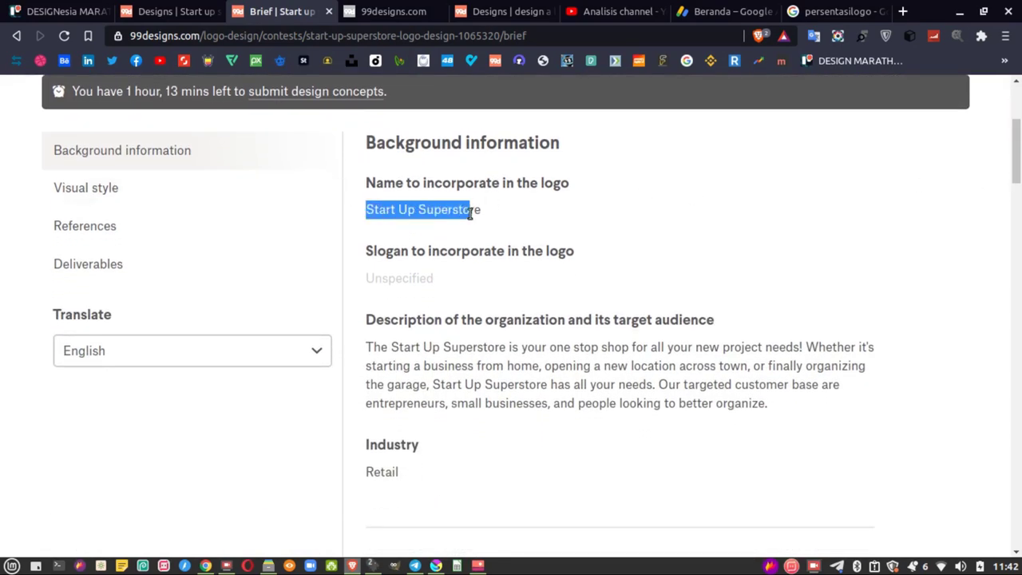
pyautogui.moveTo(374, 342)
pyautogui.mouseDown()
pyautogui.moveTo(366, 346)
pyautogui.moveTo(448, 384)
pyautogui.moveTo(653, 420)
pyautogui.mouseUp()
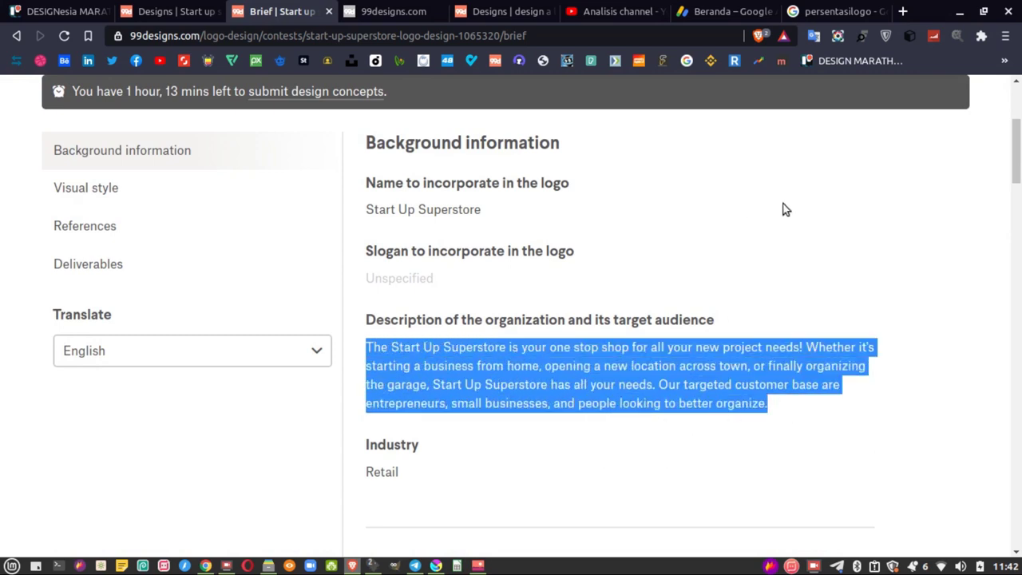
pyautogui.moveTo(1008, 153); pyautogui.dragTo(978, 220)
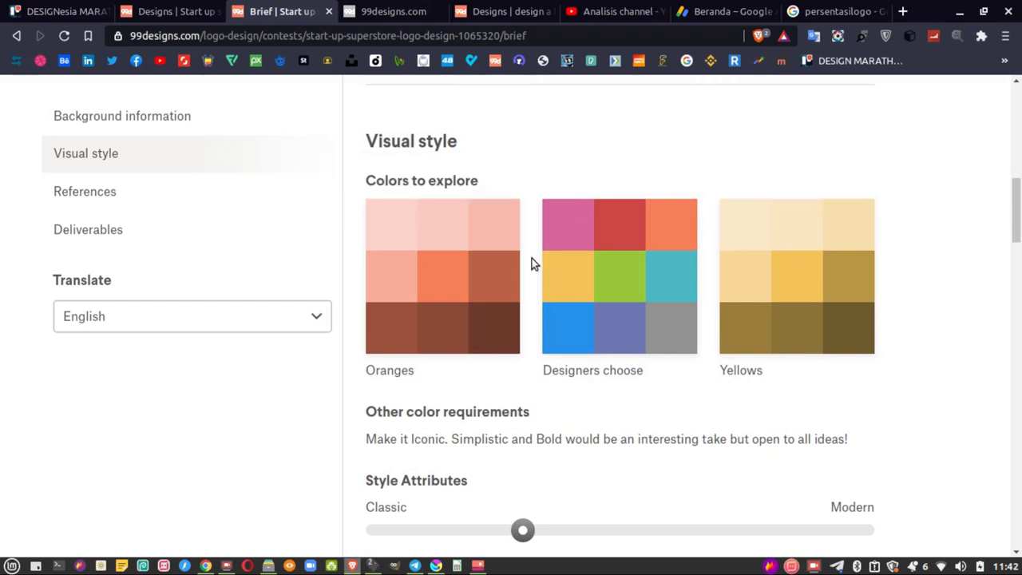
pyautogui.moveTo(1018, 200); pyautogui.dragTo(1018, 239)
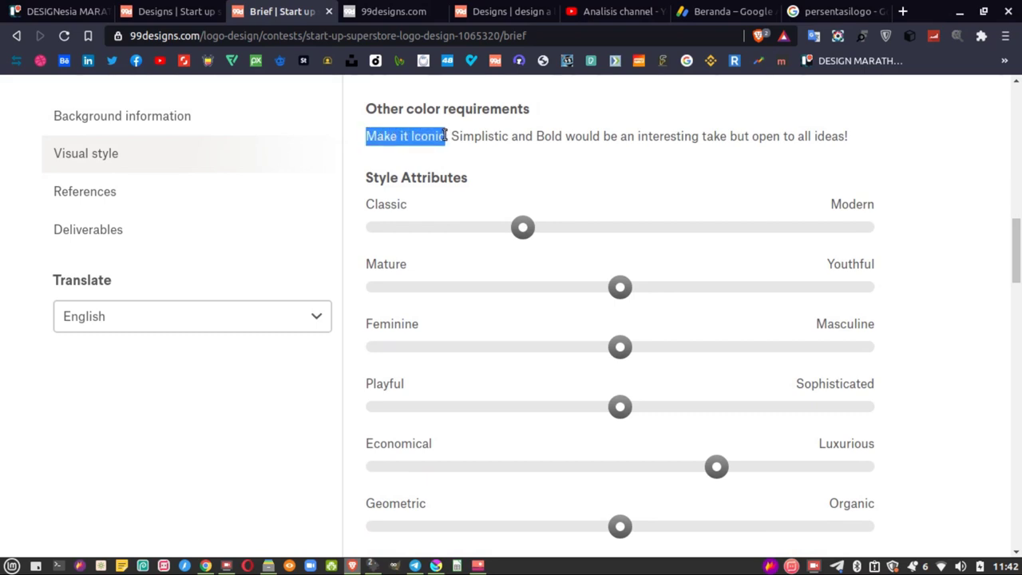
# - Highlight the colour requirements, then sketch a second shopping-bag outline in Krita
pyautogui.moveTo(564, 140)
pyautogui.mouseDown()
pyautogui.moveTo(615, 150)
pyautogui.moveTo(674, 140)
pyautogui.mouseUp()
pyautogui.moveTo(773, 151); pyautogui.dragTo(918, 163)
pyautogui.moveTo(1016, 249)
pyautogui.mouseDown()
pyautogui.moveTo(997, 326)
pyautogui.moveTo(977, 523)
pyautogui.moveTo(999, 388)
pyautogui.moveTo(967, 336)
pyautogui.mouseUp()
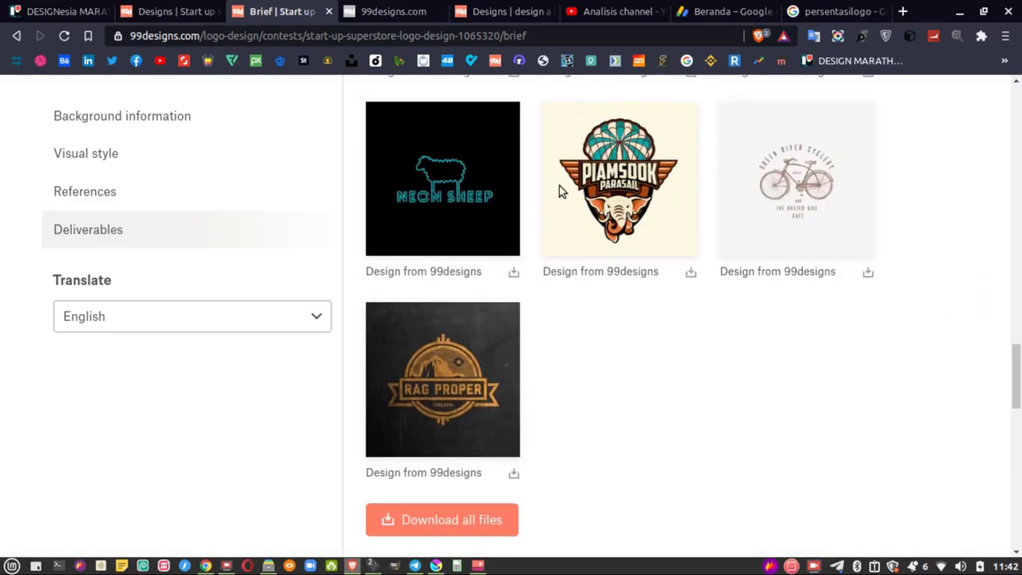
pyautogui.click(436, 565)
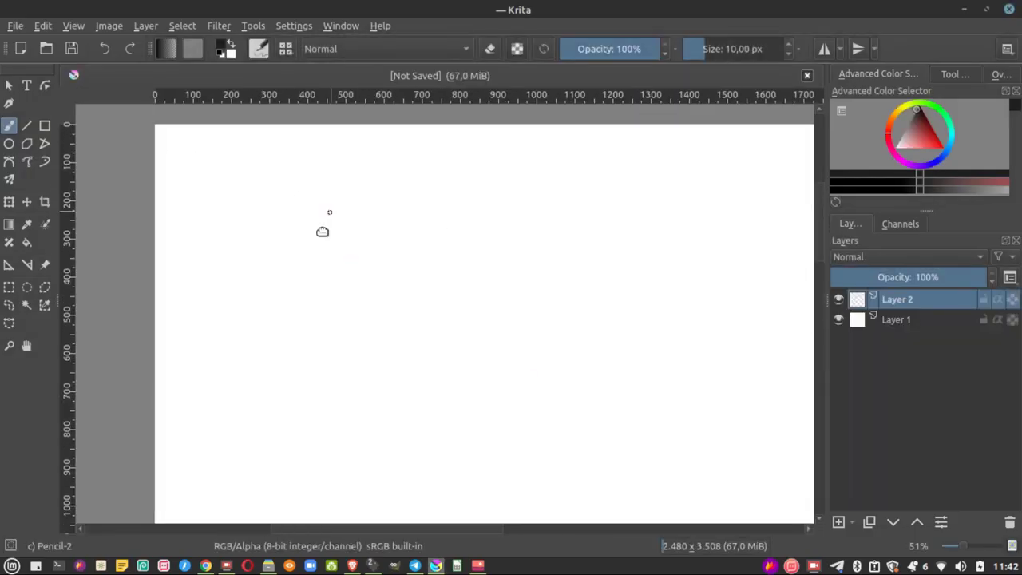
pyautogui.moveTo(329, 212)
pyautogui.mouseDown()
pyautogui.moveTo(284, 243)
pyautogui.moveTo(237, 245)
pyautogui.mouseUp()
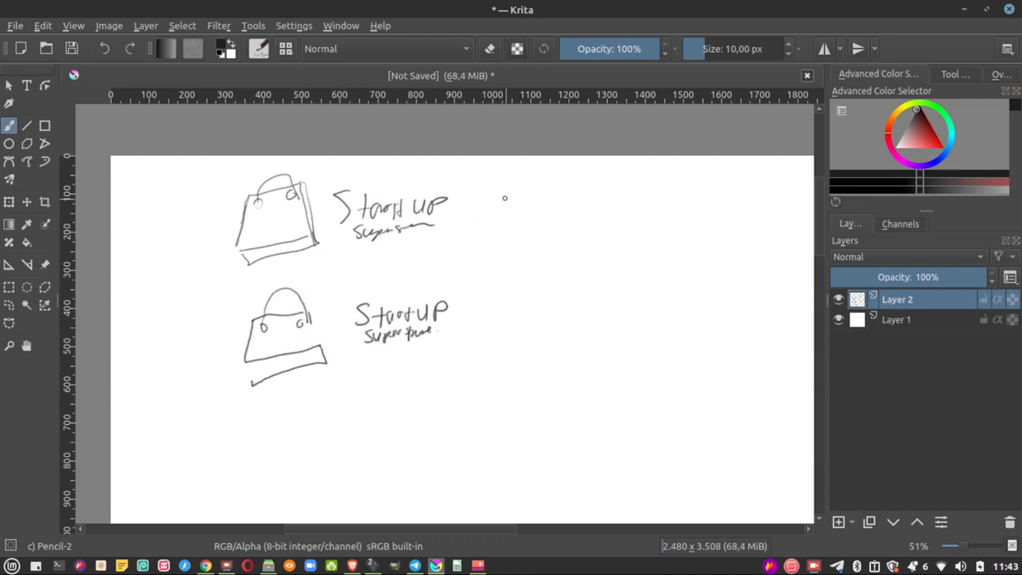
# - Sketch a shopping-cart logo and 'Start Up' / 'Super' lettering beside the cart, flag and small bag
pyautogui.moveTo(651, 186); pyautogui.dragTo(640, 212)
pyautogui.moveTo(673, 188)
pyautogui.mouseDown()
pyautogui.moveTo(685, 208)
pyautogui.moveTo(731, 198)
pyautogui.mouseUp()
pyautogui.moveTo(661, 213); pyautogui.dragTo(728, 209)
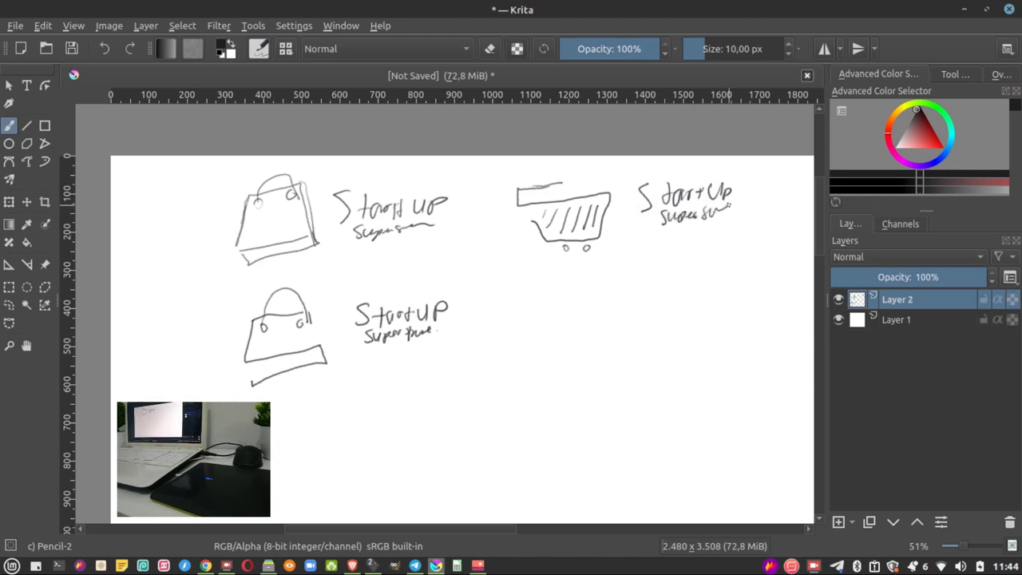
pyautogui.moveTo(562, 246); pyautogui.dragTo(589, 247)
pyautogui.moveTo(536, 297); pyautogui.dragTo(567, 294)
pyautogui.moveTo(693, 301); pyautogui.dragTo(696, 321)
pyautogui.moveTo(696, 303); pyautogui.dragTo(702, 315)
pyautogui.moveTo(613, 323); pyautogui.dragTo(605, 335)
pyautogui.moveTo(616, 328); pyautogui.dragTo(647, 334)
pyautogui.moveTo(657, 329); pyautogui.dragTo(683, 334)
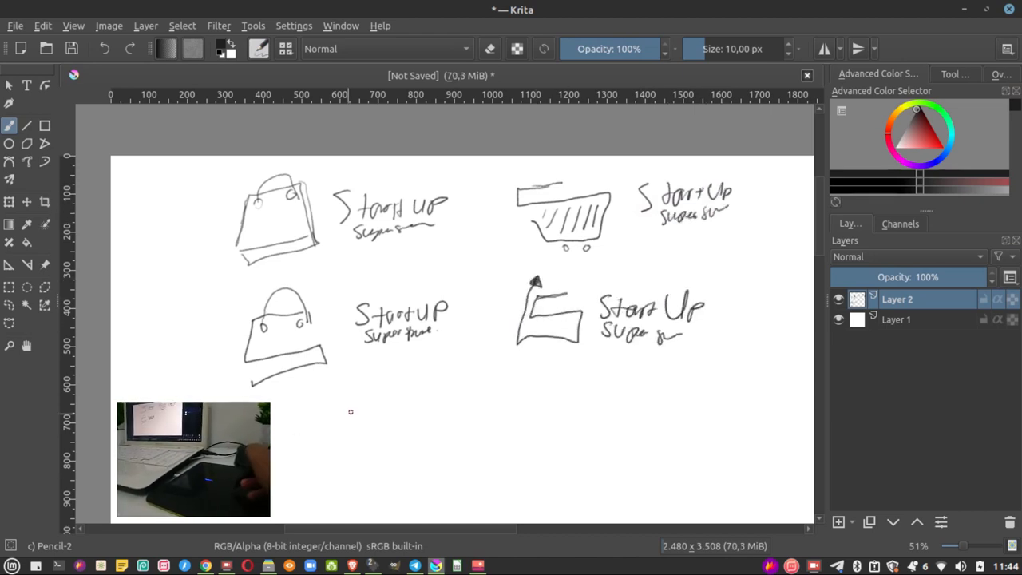
pyautogui.moveTo(443, 393); pyautogui.dragTo(497, 403)
pyautogui.moveTo(455, 418); pyautogui.dragTo(483, 422)
# - On a new layer, draw a fresh bag outline, redoing the misdrawn strokes
pyautogui.press('Insert')
pyautogui.scroll(2, 479, 399)
pyautogui.moveTo(471, 268); pyautogui.dragTo(431, 350)
pyautogui.hotkey('ctrl', 'z')
pyautogui.moveTo(490, 308)
pyautogui.mouseDown()
pyautogui.moveTo(436, 310)
pyautogui.moveTo(495, 361)
pyautogui.mouseUp()
pyautogui.hotkey('ctrl', 'z')
pyautogui.moveTo(438, 309); pyautogui.dragTo(479, 383)
pyautogui.moveTo(447, 329)
pyautogui.mouseDown()
pyautogui.moveTo(483, 253)
pyautogui.moveTo(476, 292)
pyautogui.mouseUp()
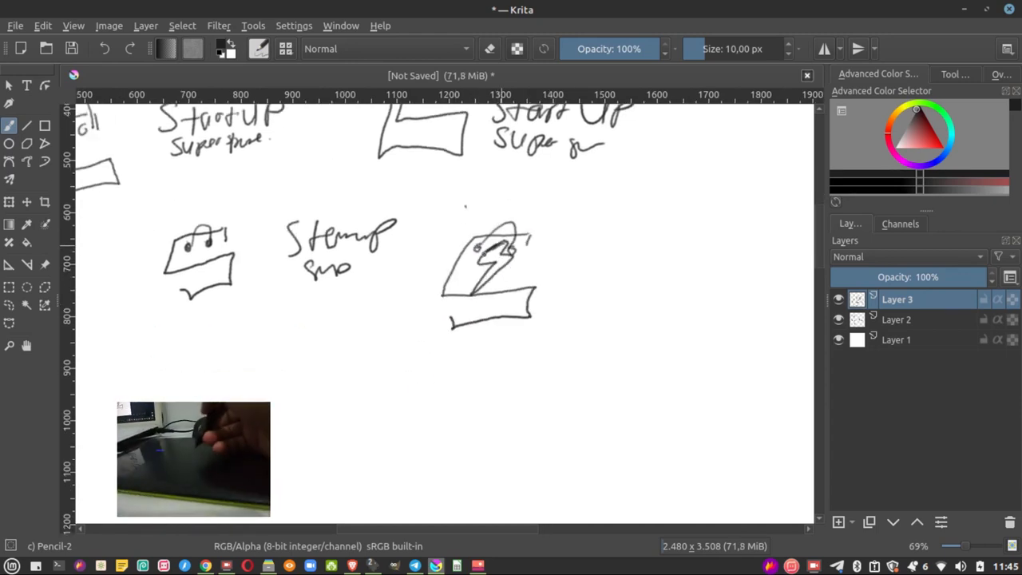
# - Add a bolt and 'S' lettering to that bag, and sketch a lower bag with handle and circles
pyautogui.moveTo(527, 238); pyautogui.dragTo(543, 254)
pyautogui.moveTo(515, 263); pyautogui.dragTo(587, 251)
pyautogui.moveTo(603, 230); pyautogui.dragTo(595, 242)
pyautogui.moveTo(608, 287); pyautogui.dragTo(672, 285)
pyautogui.moveTo(464, 377)
pyautogui.mouseDown()
pyautogui.moveTo(543, 372)
pyautogui.moveTo(546, 413)
pyautogui.mouseUp()
pyautogui.moveTo(543, 372); pyautogui.dragTo(545, 411)
pyautogui.moveTo(458, 441); pyautogui.dragTo(543, 438)
pyautogui.moveTo(484, 373); pyautogui.dragTo(532, 372)
pyautogui.moveTo(253, 369); pyautogui.dragTo(449, 390)
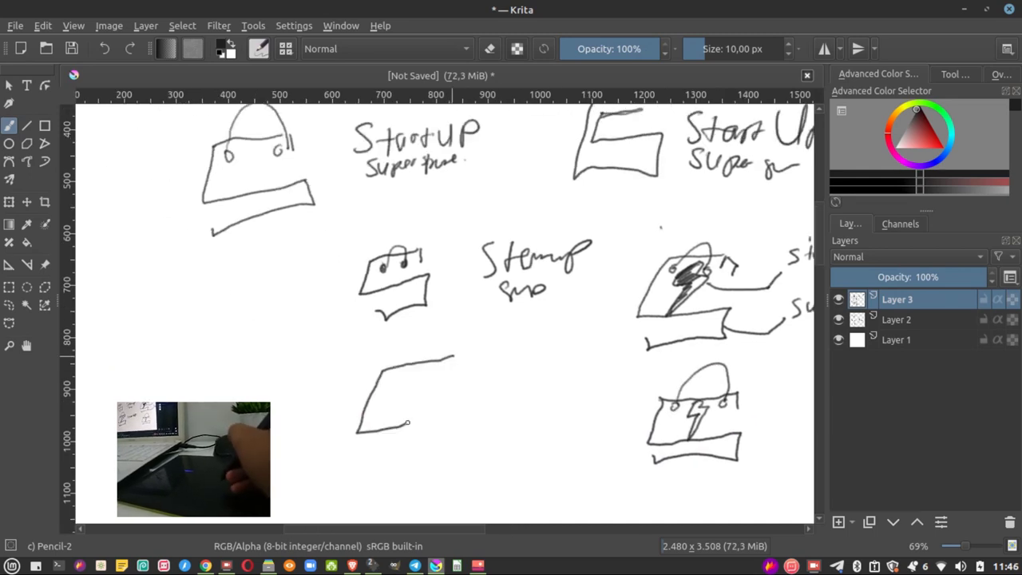
# - Draw a lightning bolt inside the lower-left bag and retrace its right side and bottom thicker
pyautogui.moveTo(453, 357); pyautogui.dragTo(457, 435)
pyautogui.moveTo(364, 457); pyautogui.dragTo(451, 444)
pyautogui.moveTo(423, 369); pyautogui.dragTo(391, 428)
pyautogui.moveTo(435, 376); pyautogui.dragTo(405, 376)
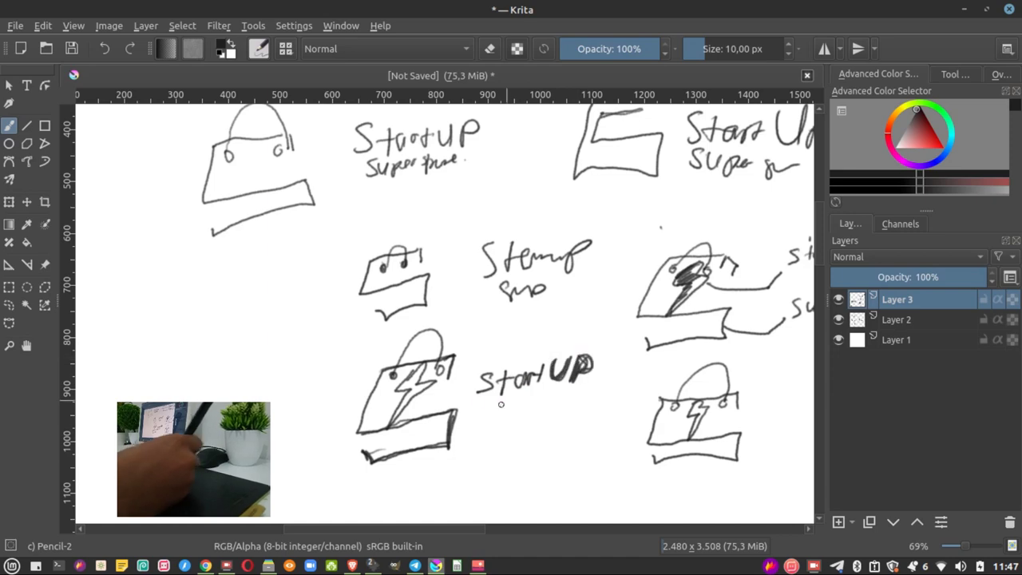
# - On a new colouring layer, paint the lightning bolt orange
pyautogui.click(839, 521)
pyautogui.click(920, 138)
pyautogui.moveTo(430, 406); pyautogui.dragTo(424, 349)
pyautogui.moveTo(403, 248)
pyautogui.mouseDown()
pyautogui.moveTo(352, 300)
pyautogui.moveTo(397, 252)
pyautogui.mouseUp()
# - Shade the bolt bag's lower band and left side light grey
pyautogui.click(900, 137)
pyautogui.moveTo(256, 463); pyautogui.dragTo(463, 403)
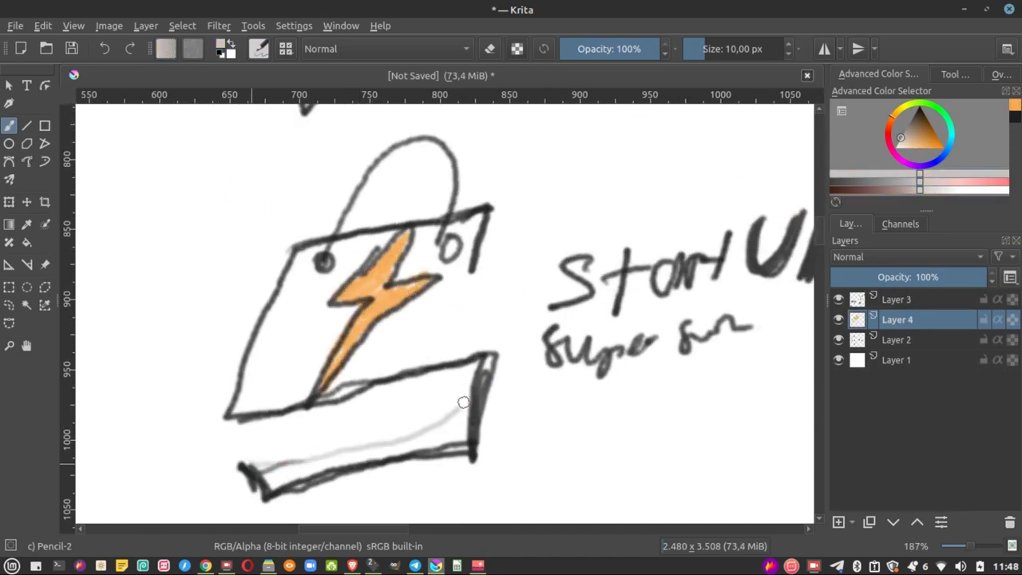
pyautogui.moveTo(272, 479); pyautogui.dragTo(471, 423)
pyautogui.moveTo(399, 447); pyautogui.dragTo(471, 403)
pyautogui.moveTo(240, 412)
pyautogui.mouseDown()
pyautogui.moveTo(280, 335)
pyautogui.moveTo(391, 376)
pyautogui.mouseUp()
pyautogui.scroll(-5, 564, 242)
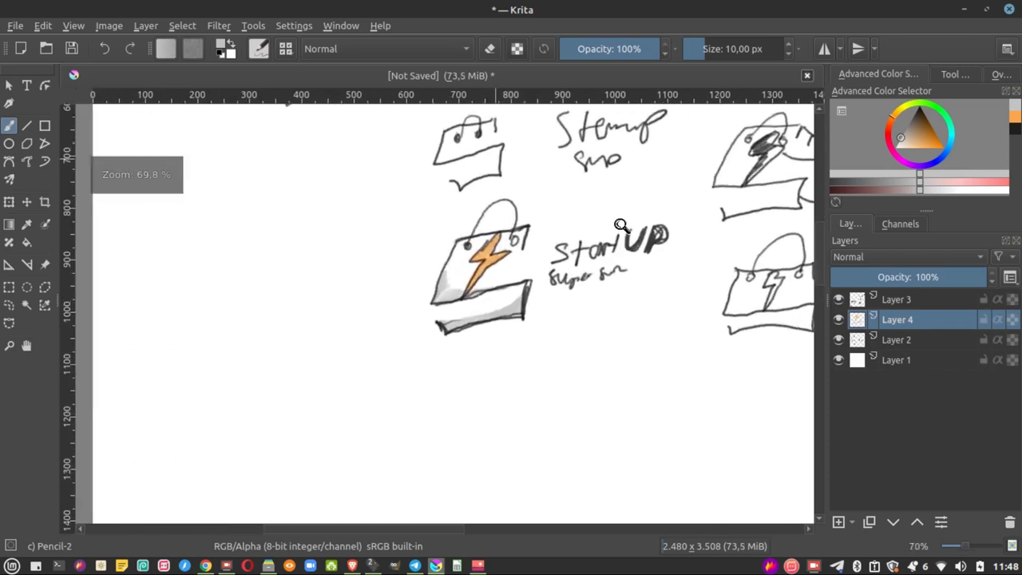
pyautogui.click(770, 566)
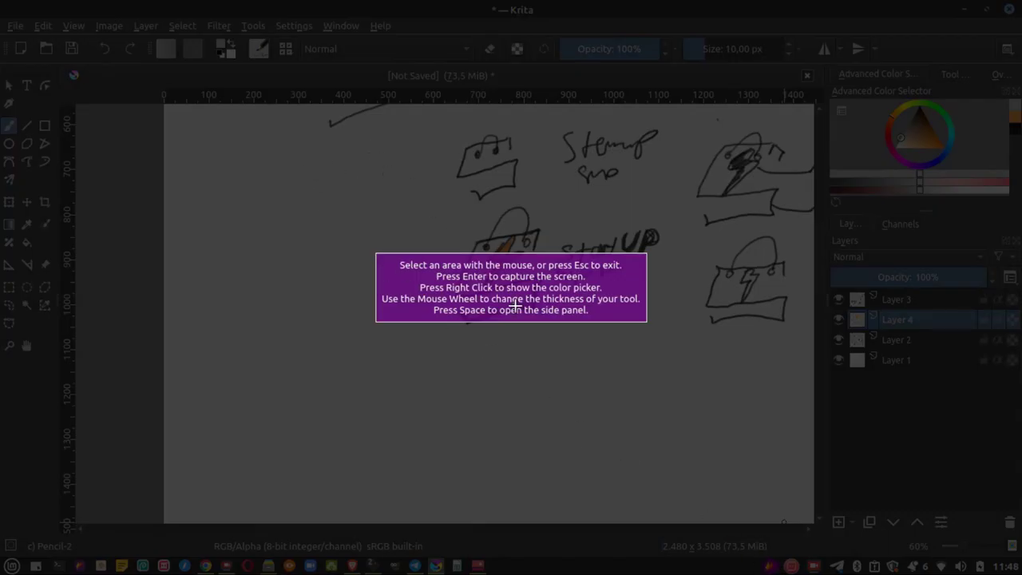
# - Capture the orange-bolt bag sketch with its Start UP lettering to the clipboard, then return to Inkscape
pyautogui.moveTo(467, 311); pyautogui.dragTo(561, 397)
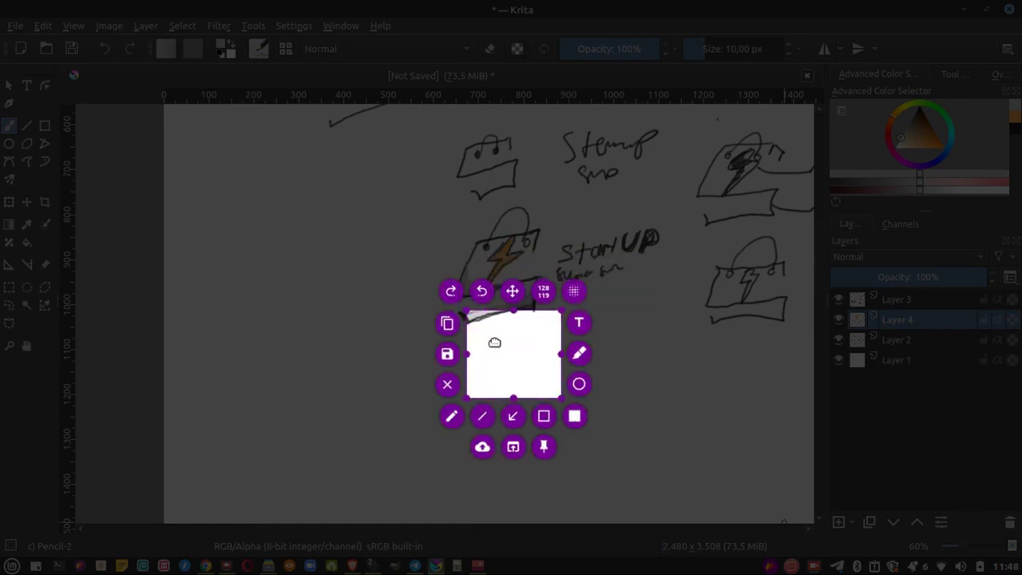
pyautogui.moveTo(515, 328); pyautogui.dragTo(481, 221)
pyautogui.moveTo(529, 252); pyautogui.dragTo(678, 249)
pyautogui.moveTo(559, 298); pyautogui.dragTo(559, 343)
pyautogui.moveTo(578, 268); pyautogui.dragTo(572, 256)
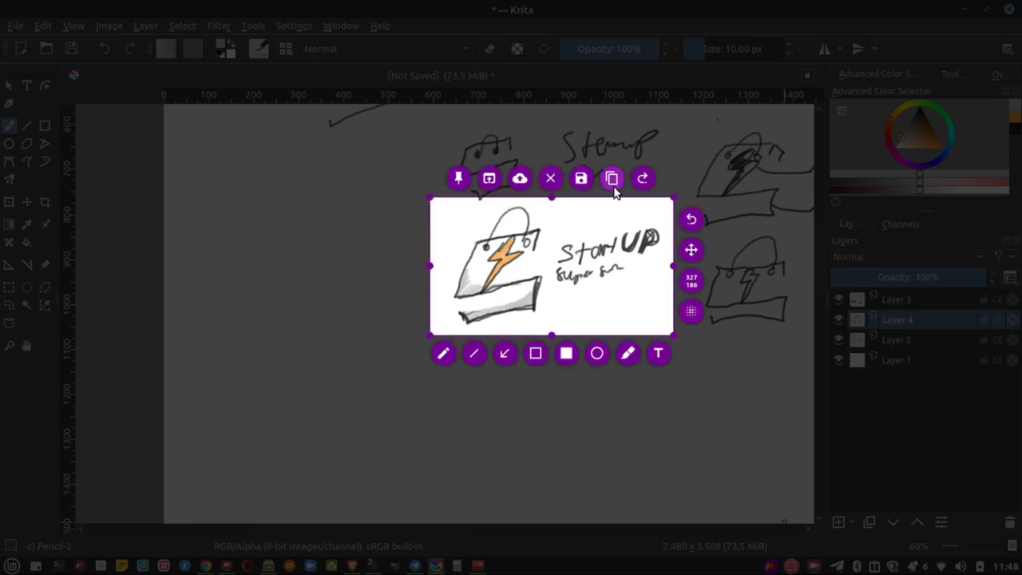
pyautogui.click(613, 179)
pyautogui.hotkey('alt', 'Tab')
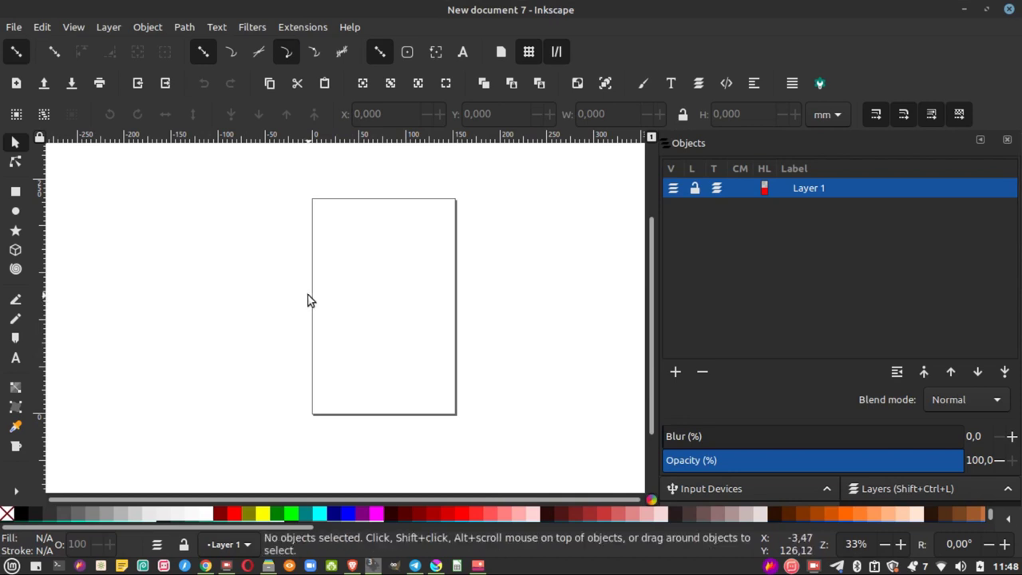
# - Paste the captured sketch onto the Inkscape page, position it and zoom in
pyautogui.hotkey('ctrl', 'v')
pyautogui.moveTo(316, 283); pyautogui.dragTo(377, 274)
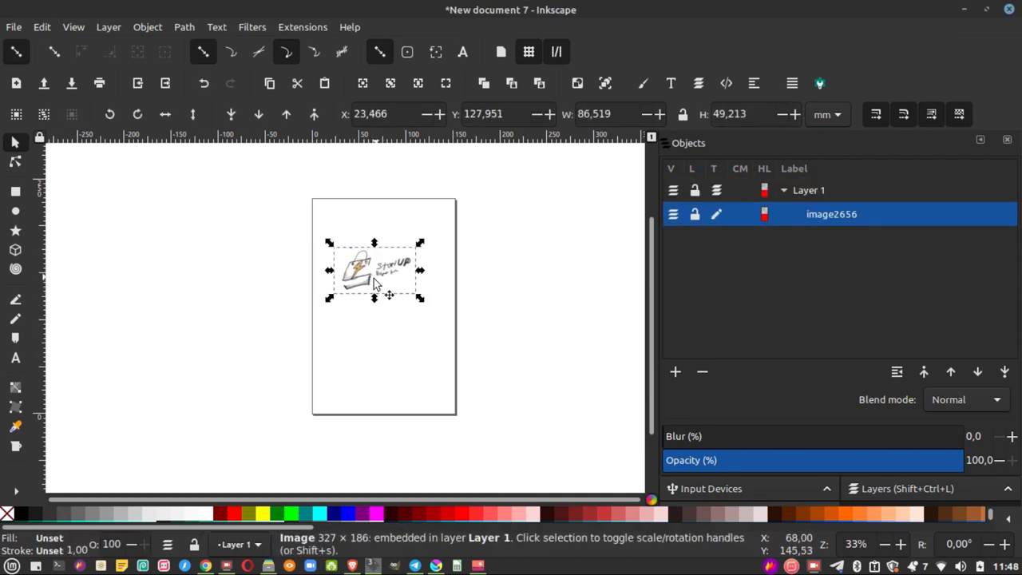
pyautogui.rightClick(378, 277)
pyautogui.press('Escape')
pyautogui.click(502, 333)
pyautogui.keyDown('ctrl'); pyautogui.scroll(1, 367, 267); pyautogui.keyUp('ctrl')
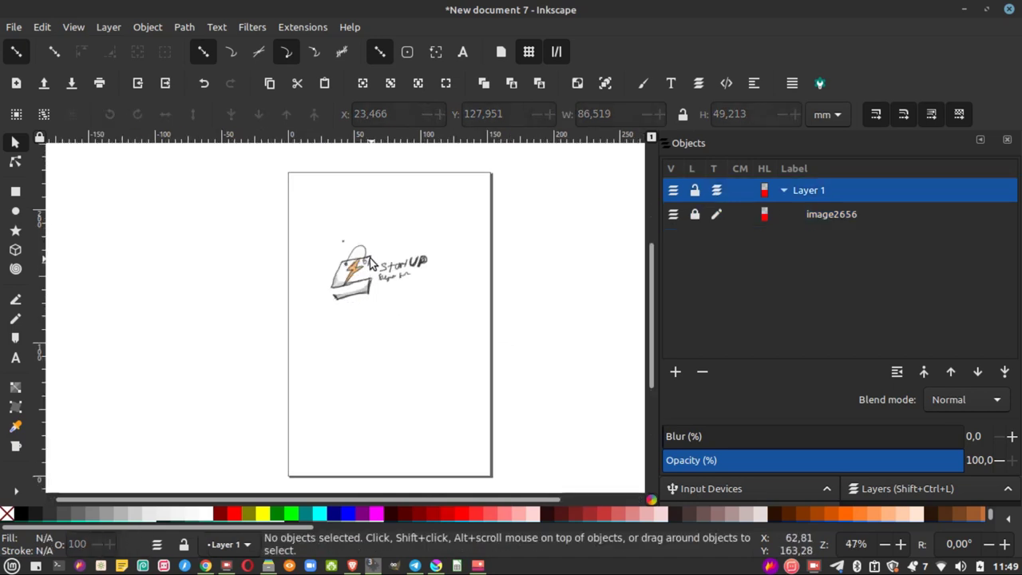
pyautogui.keyDown('ctrl'); pyautogui.scroll(2, 368, 269); pyautogui.keyUp('ctrl')
pyautogui.keyDown('ctrl'); pyautogui.scroll(2, 368, 268); pyautogui.keyUp('ctrl')
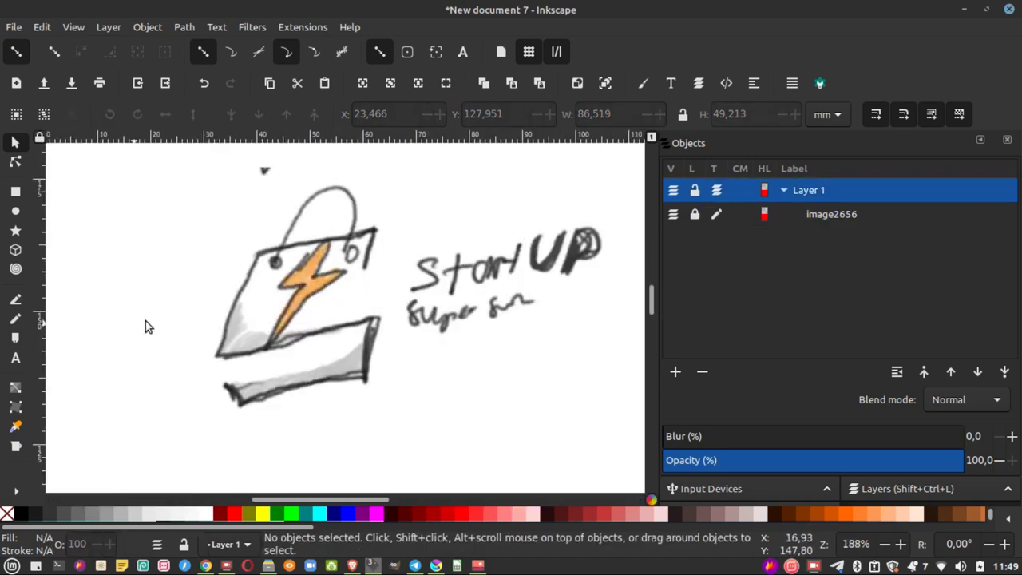
# - Trace the bag's top edge and corners with Bezier pen points
pyautogui.click(15, 301)
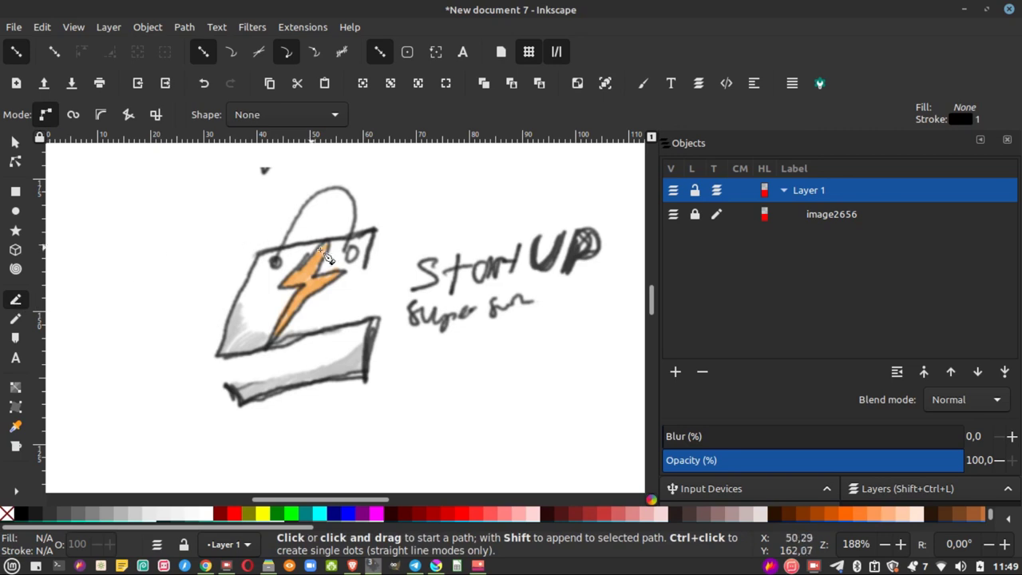
pyautogui.click(366, 271)
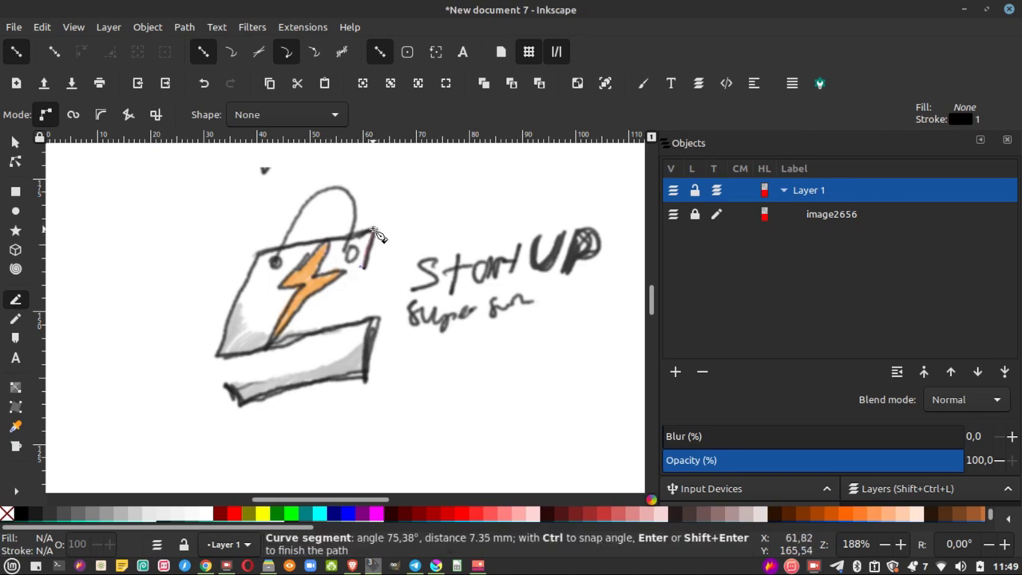
pyautogui.click(373, 230)
pyautogui.click(270, 253)
pyautogui.click(373, 231)
pyautogui.click(255, 254)
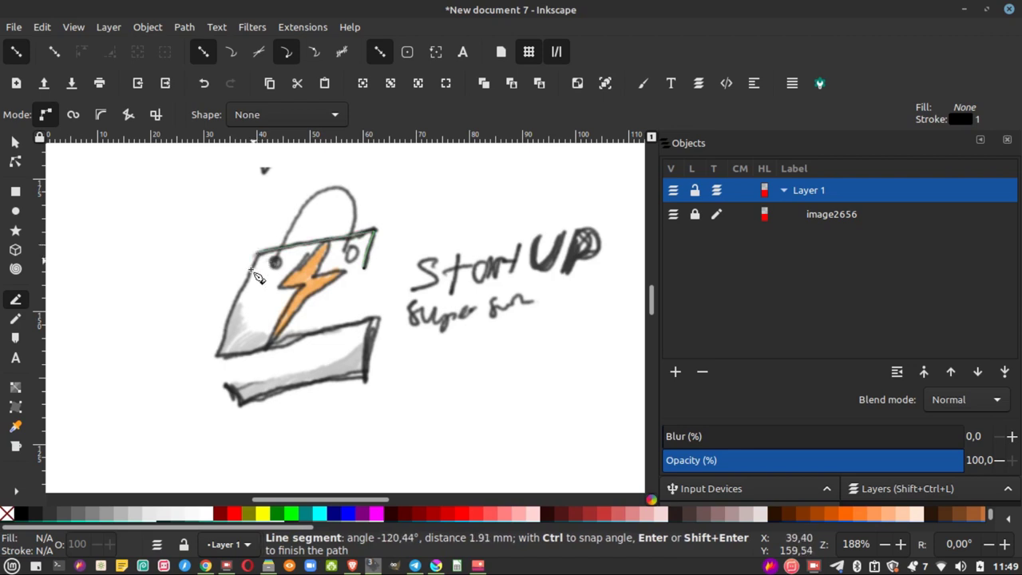
pyautogui.click(216, 354)
pyautogui.click(374, 318)
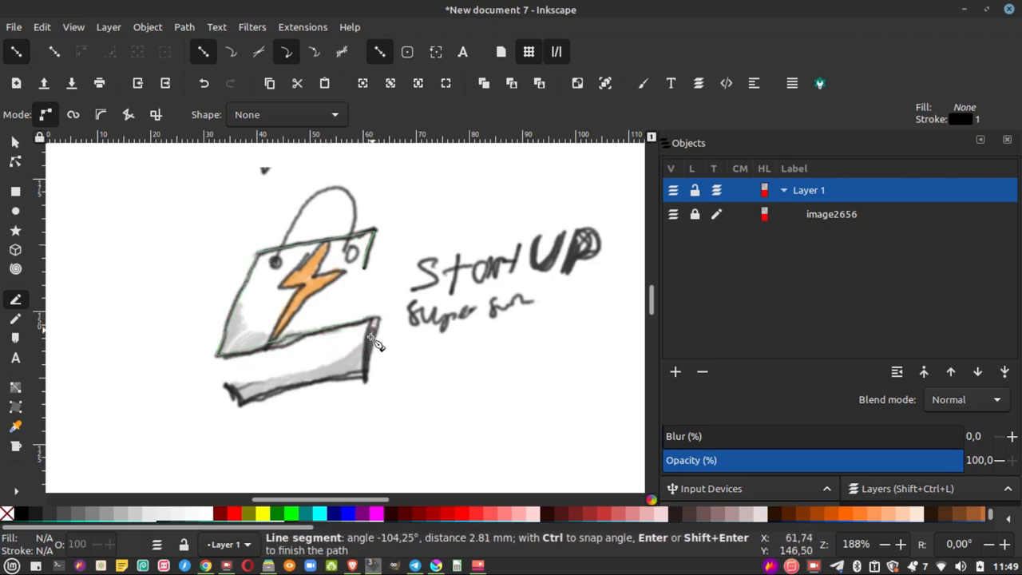
# - Re-place the right corner point and finish the outline along the lower band
pyautogui.press('BackSpace')
pyautogui.click(363, 320)
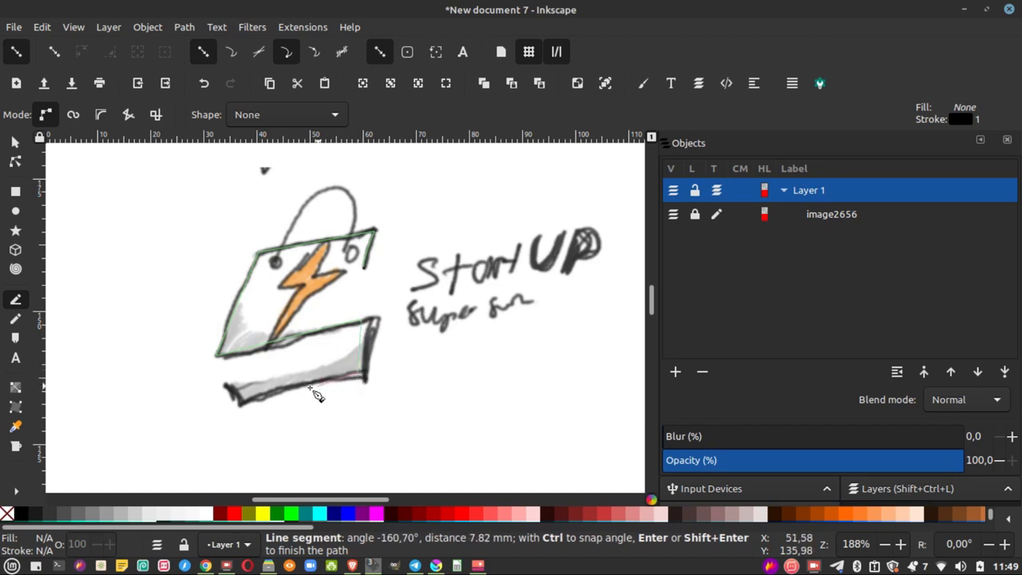
pyautogui.click(243, 405)
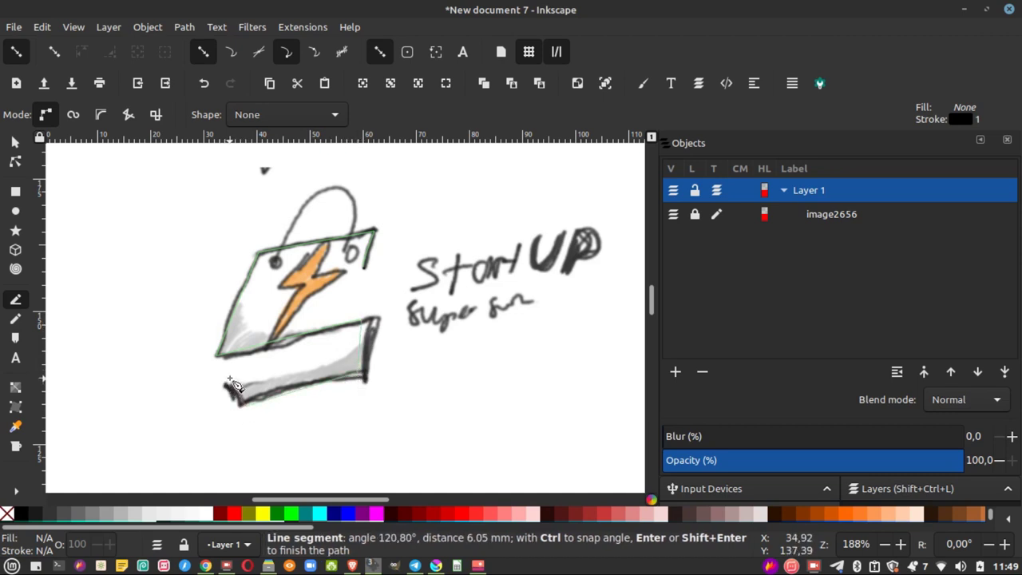
pyautogui.click(231, 380)
pyautogui.press('Return')
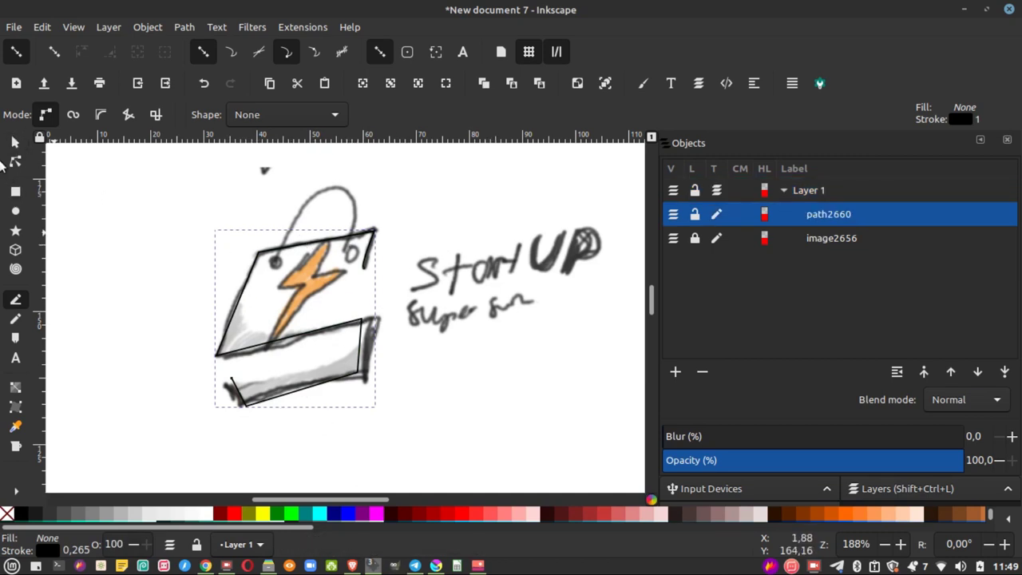
# - Drag the lower box's corner nodes onto the sketched corners
pyautogui.click(15, 162)
pyautogui.moveTo(362, 319); pyautogui.dragTo(373, 320)
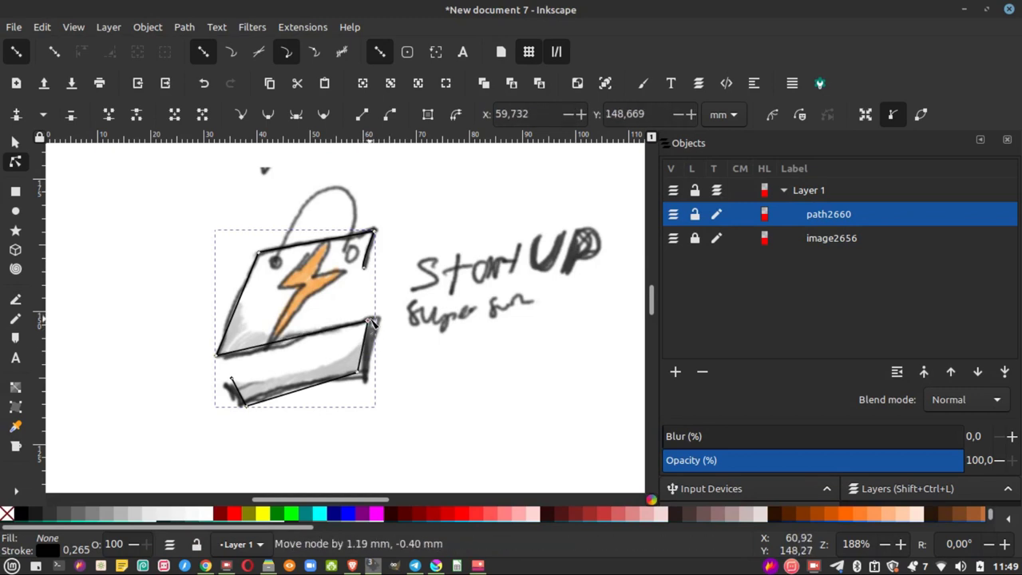
pyautogui.moveTo(361, 374); pyautogui.dragTo(377, 363)
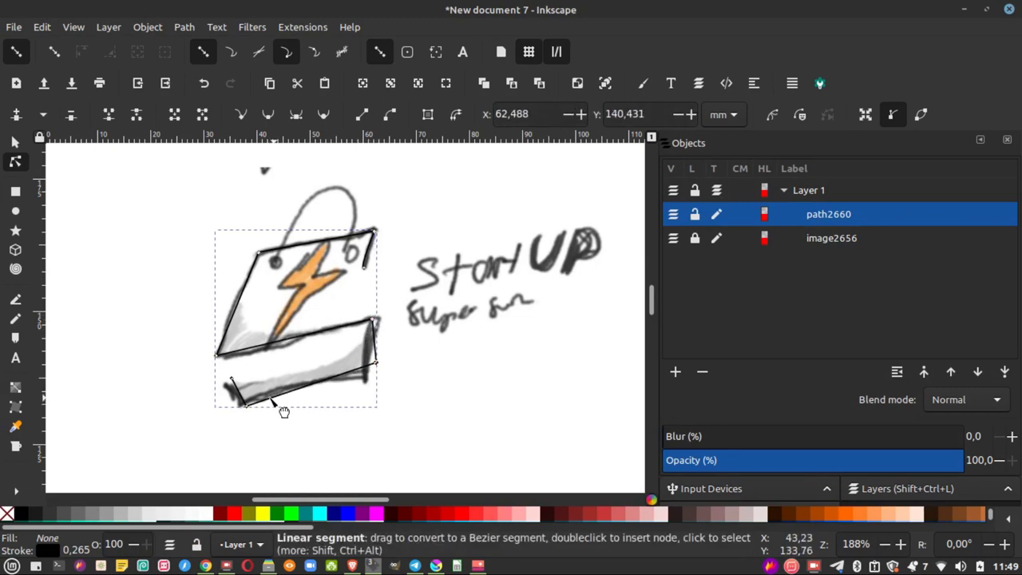
pyautogui.moveTo(248, 405); pyautogui.dragTo(224, 375)
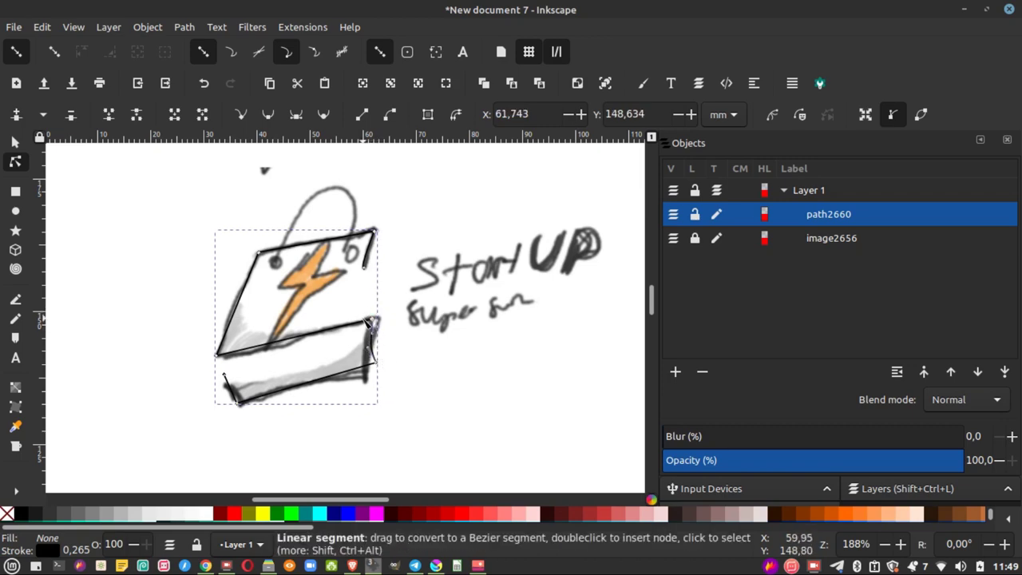
# - Curve the lower band's left end segment to follow the sketch
pyautogui.keyDown('ctrl'); pyautogui.scroll(1, 385, 348); pyautogui.keyUp('ctrl')
pyautogui.keyDown('ctrl'); pyautogui.scroll(3, 384, 348); pyautogui.keyUp('ctrl')
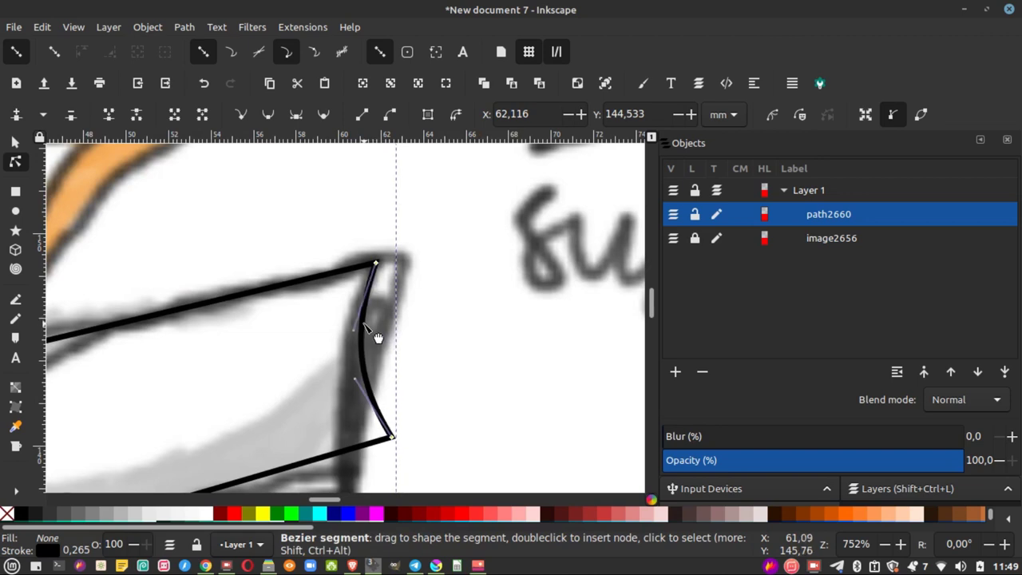
pyautogui.hscroll(-4, 349, 376)
pyautogui.scroll(-3, 348, 377)
pyautogui.hscroll(-7, 393, 326)
pyautogui.scroll(-3, 392, 327)
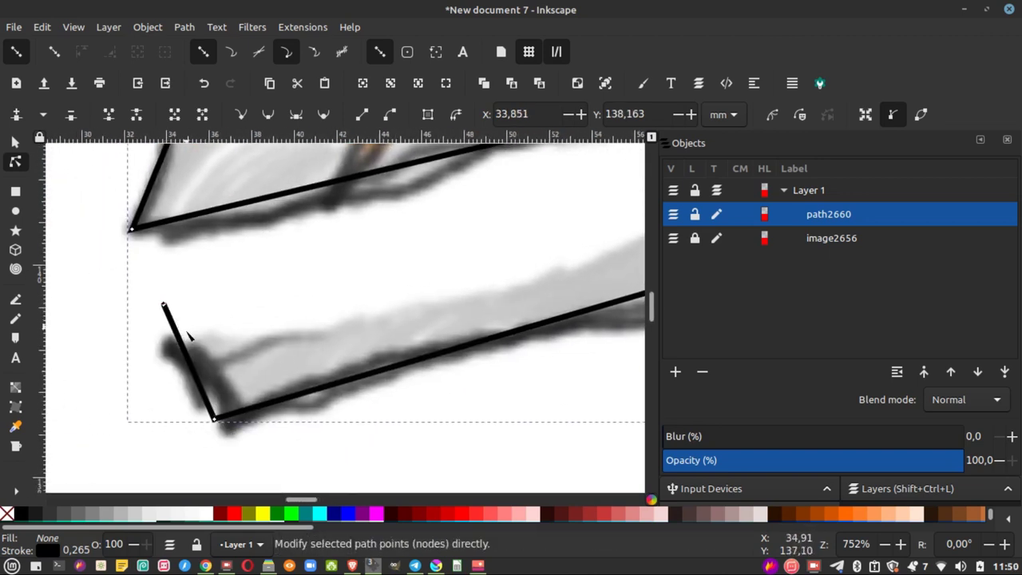
pyautogui.moveTo(200, 359); pyautogui.dragTo(218, 391)
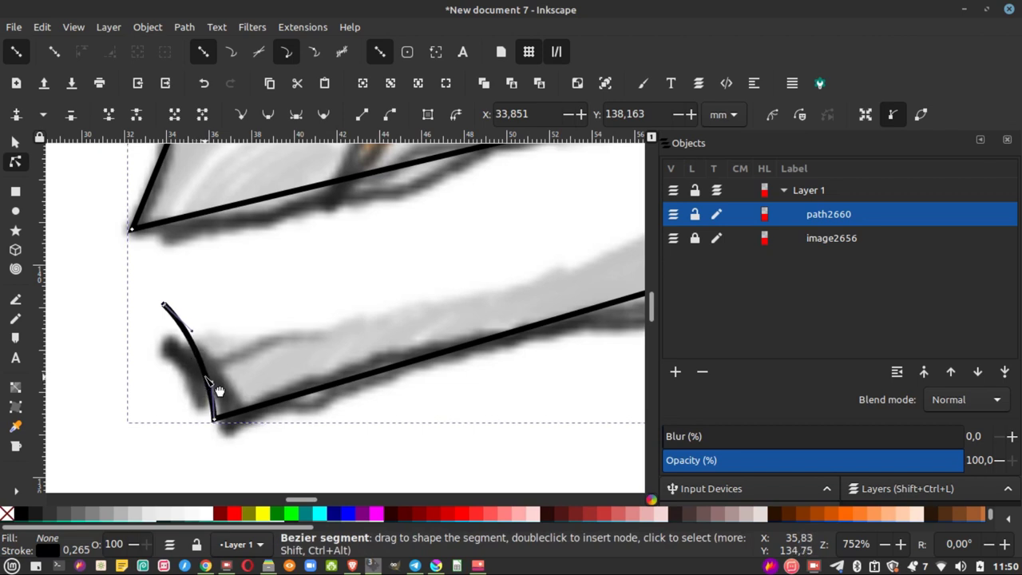
# - Recenter the bag drawing and increase the outline stroke width toward 2,265 mm
pyautogui.moveTo(413, 267); pyautogui.dragTo(315, 404)
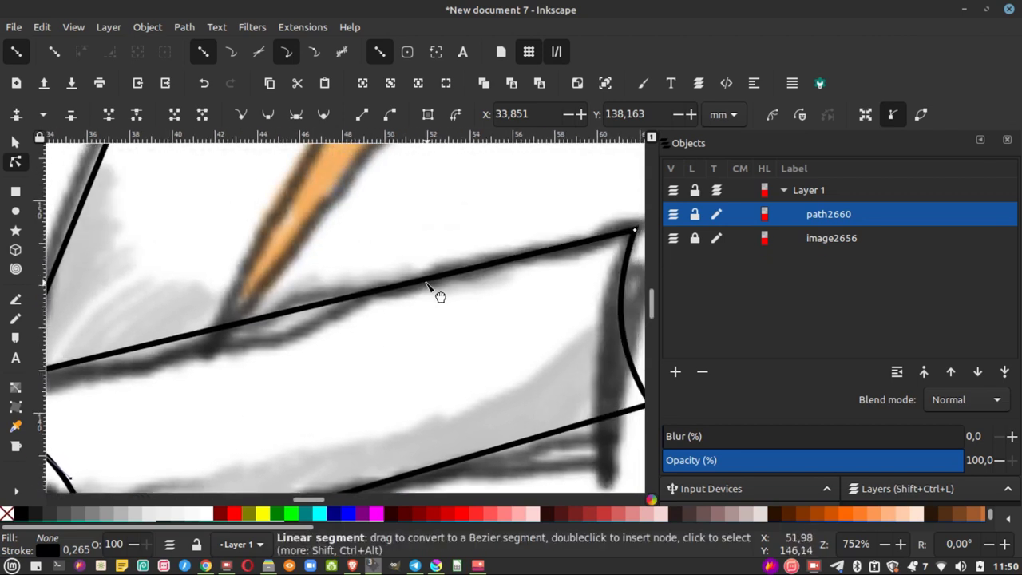
pyautogui.scroll(-1, 416, 292)
pyautogui.scroll(-2, 415, 301)
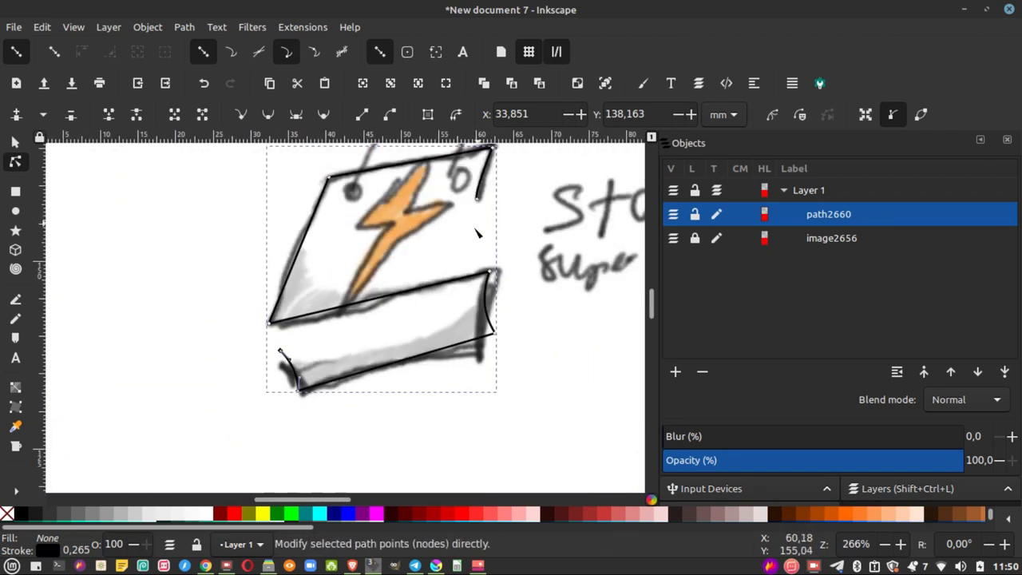
pyautogui.moveTo(477, 232); pyautogui.dragTo(434, 300)
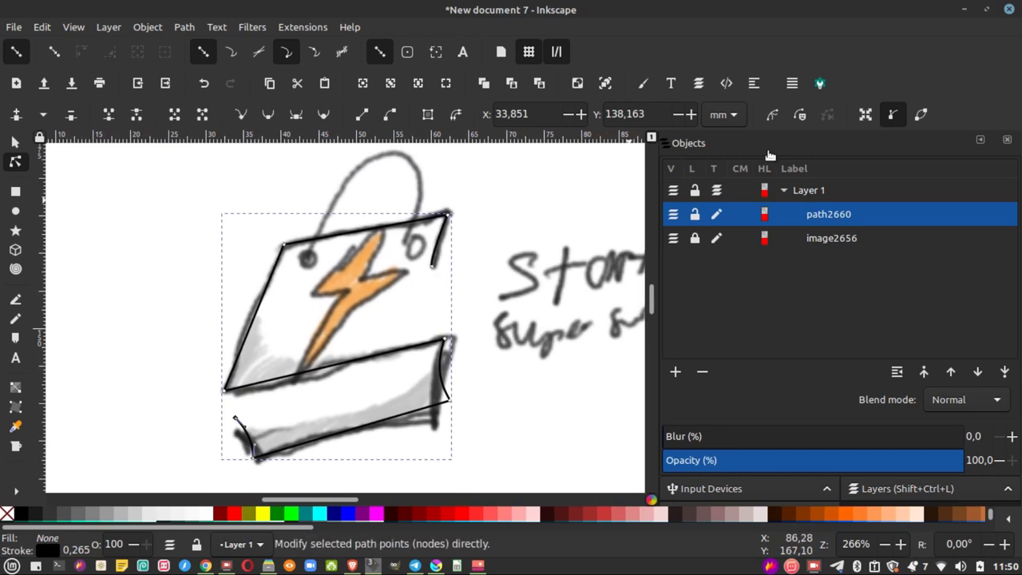
pyautogui.click(645, 83)
pyautogui.click(864, 152)
# - Thicken the stroke further and straighten the hook's end segment and node
pyautogui.click(779, 183)
pyautogui.scroll(1, 781, 186)
pyautogui.scroll(1, 778, 190)
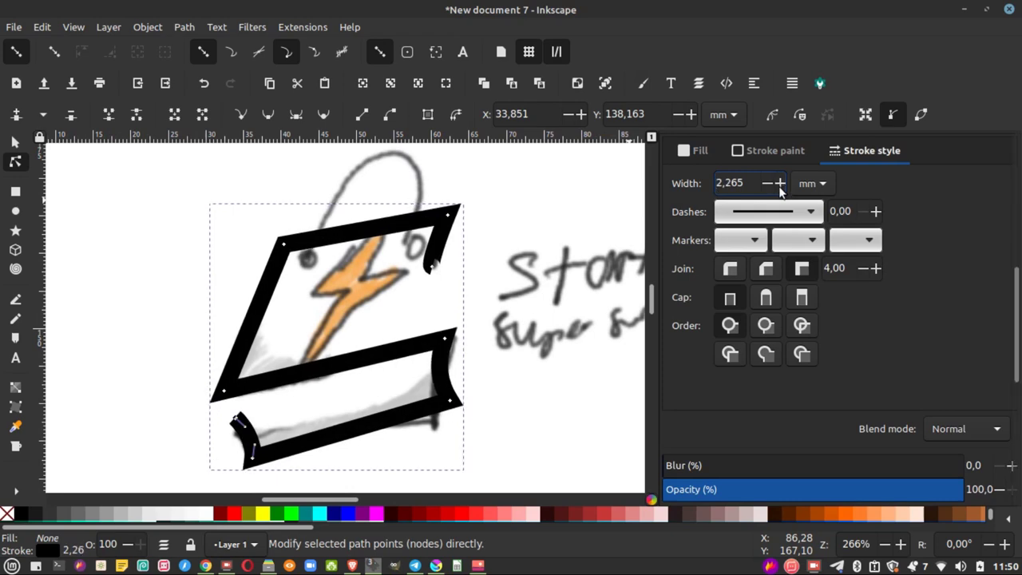
pyautogui.click(431, 264)
pyautogui.scroll(1, 445, 277)
pyautogui.scroll(2, 436, 272)
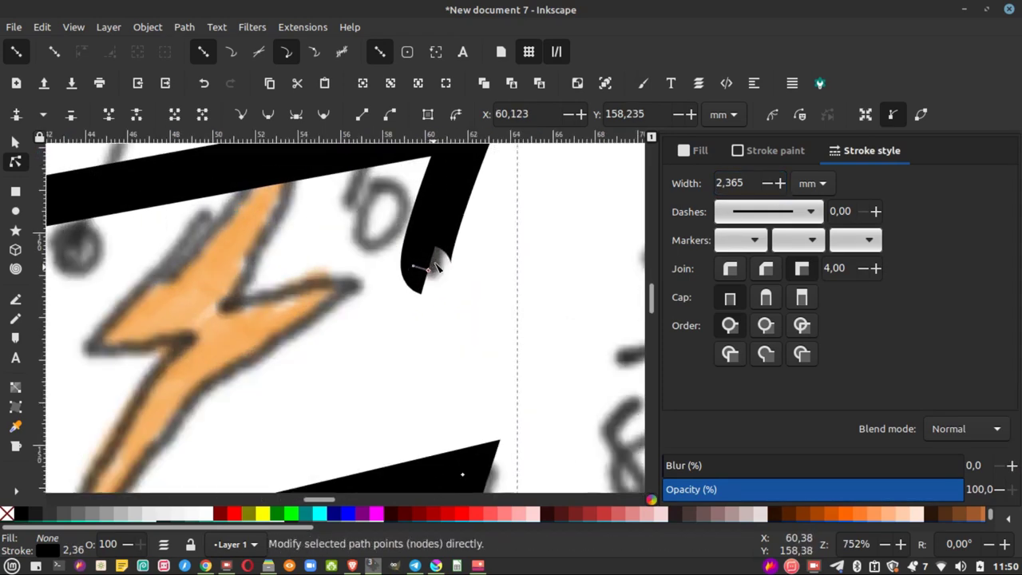
pyautogui.scroll(2, 411, 269)
pyautogui.moveTo(393, 269); pyautogui.dragTo(421, 269)
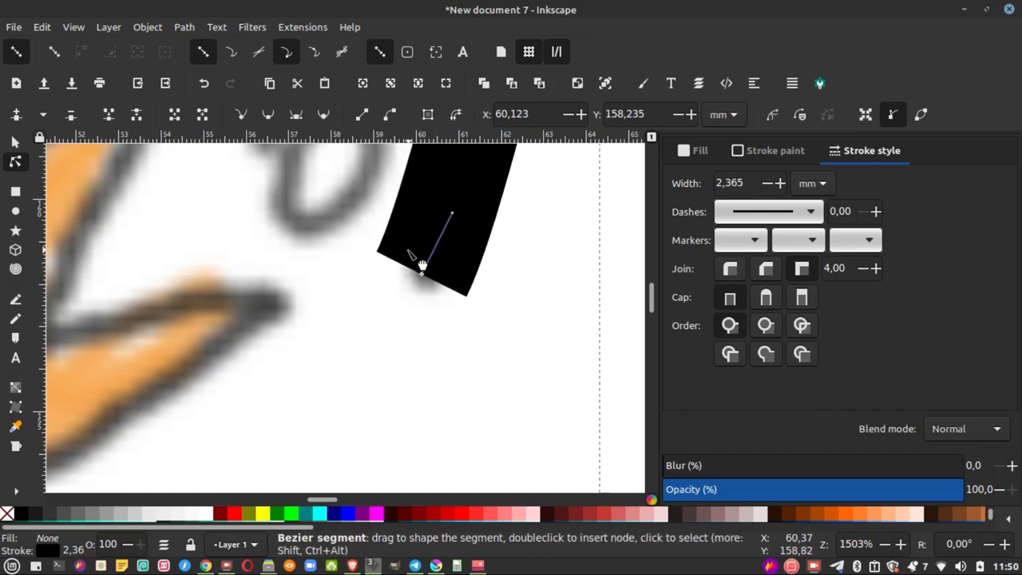
pyautogui.scroll(-2, 447, 275)
pyautogui.scroll(-2, 459, 280)
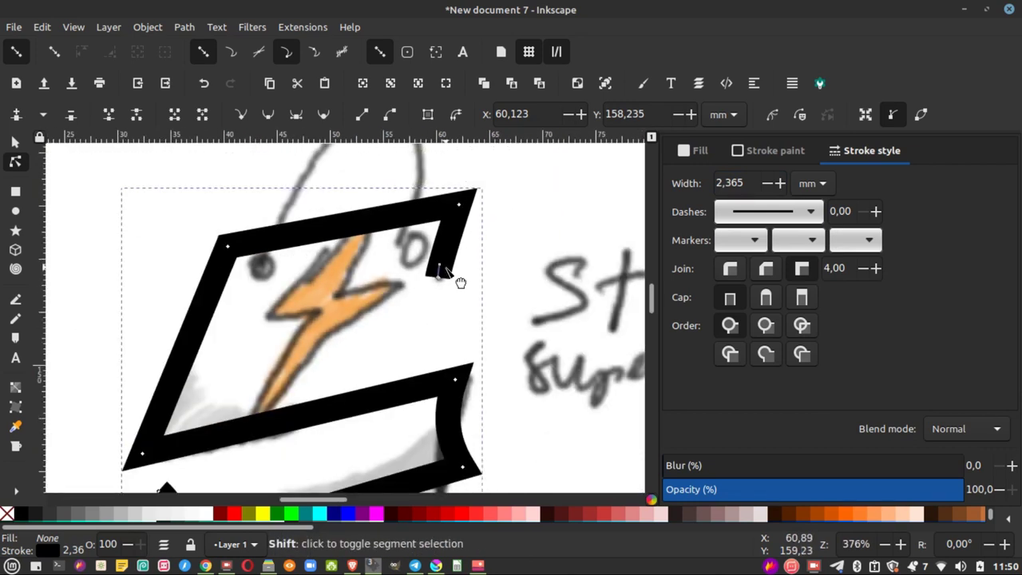
pyautogui.scroll(-1, 463, 286)
pyautogui.moveTo(441, 279); pyautogui.dragTo(441, 276)
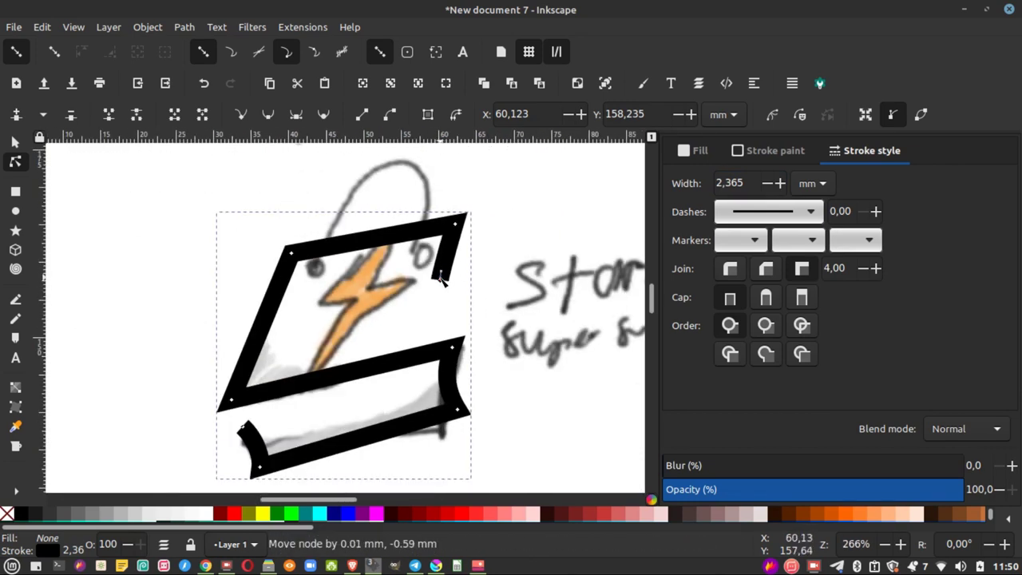
# - Set the outline stroke to 2,065 mm with round caps and miter joins
pyautogui.click(765, 184)
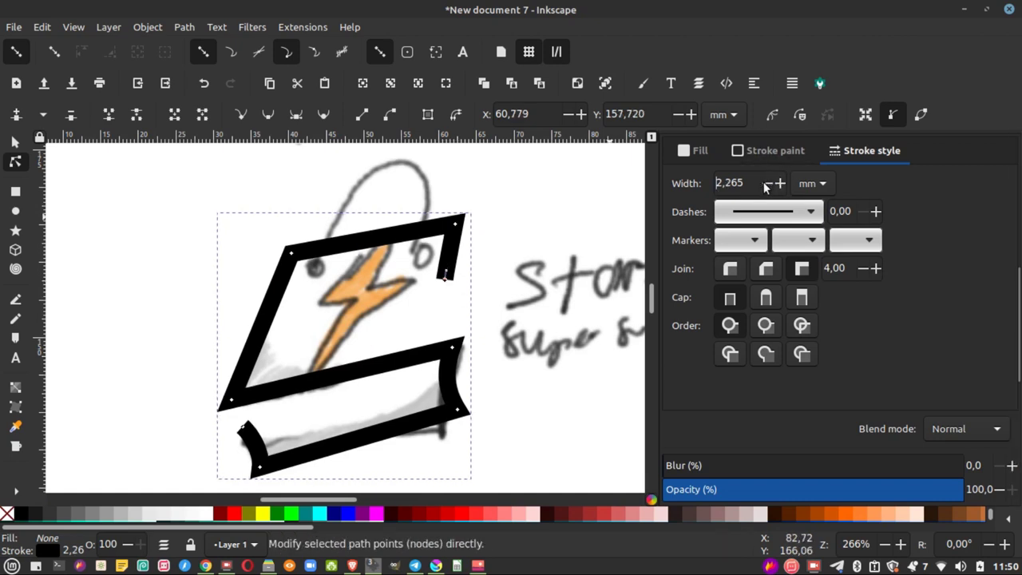
pyautogui.click(764, 184)
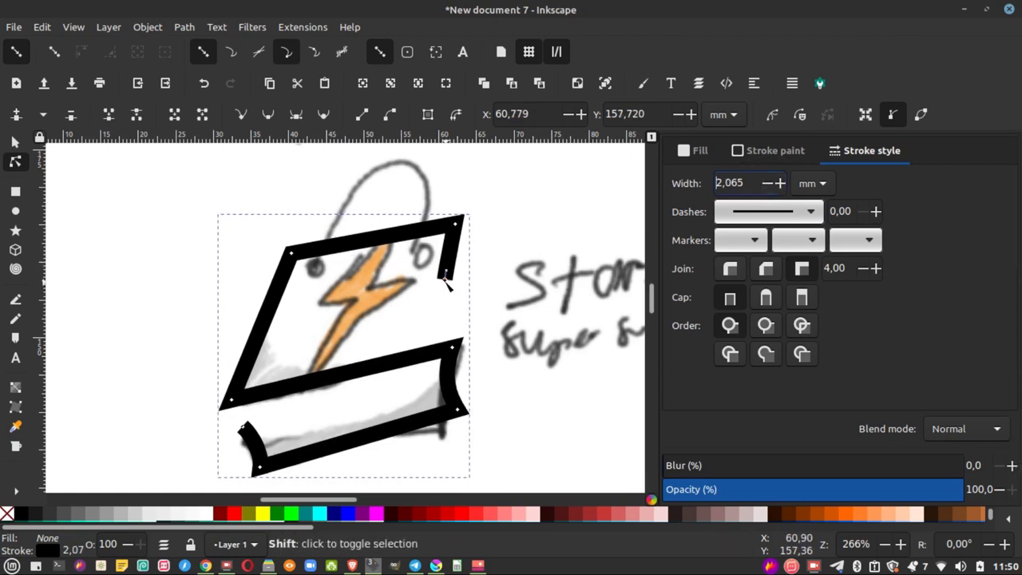
pyautogui.click(764, 297)
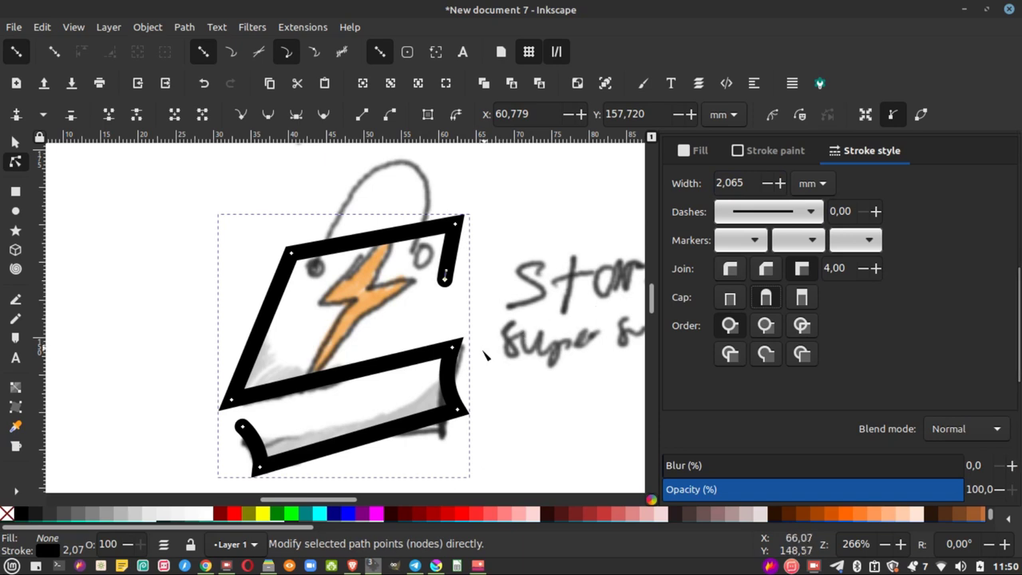
pyautogui.click(766, 269)
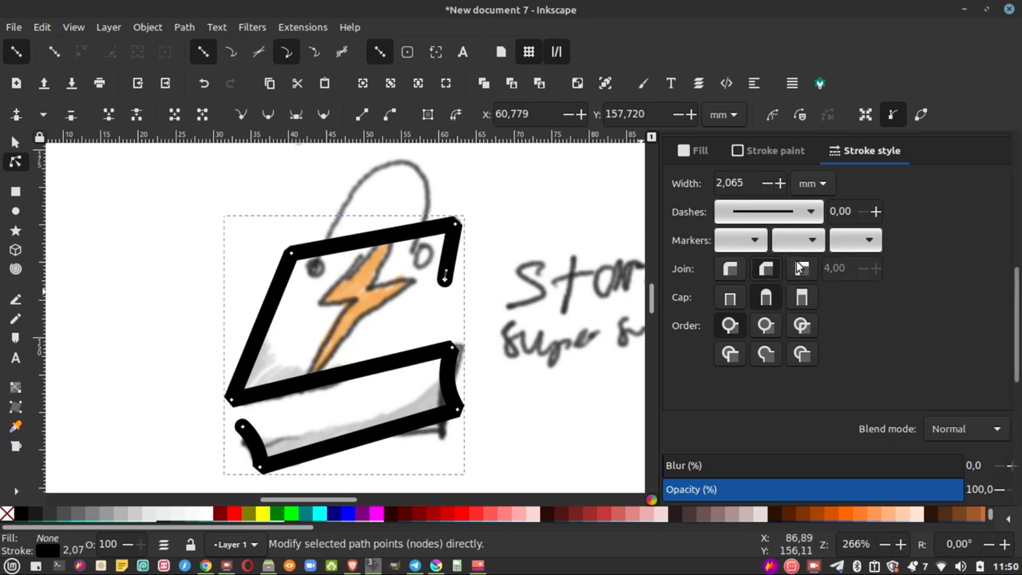
pyautogui.click(801, 269)
pyautogui.click(729, 269)
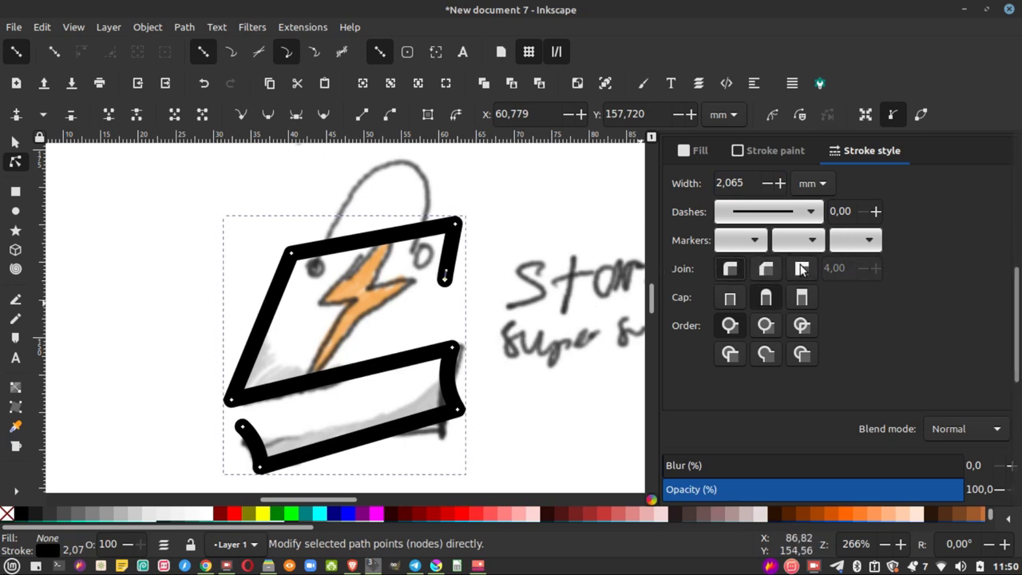
pyautogui.click(801, 269)
pyautogui.click(16, 143)
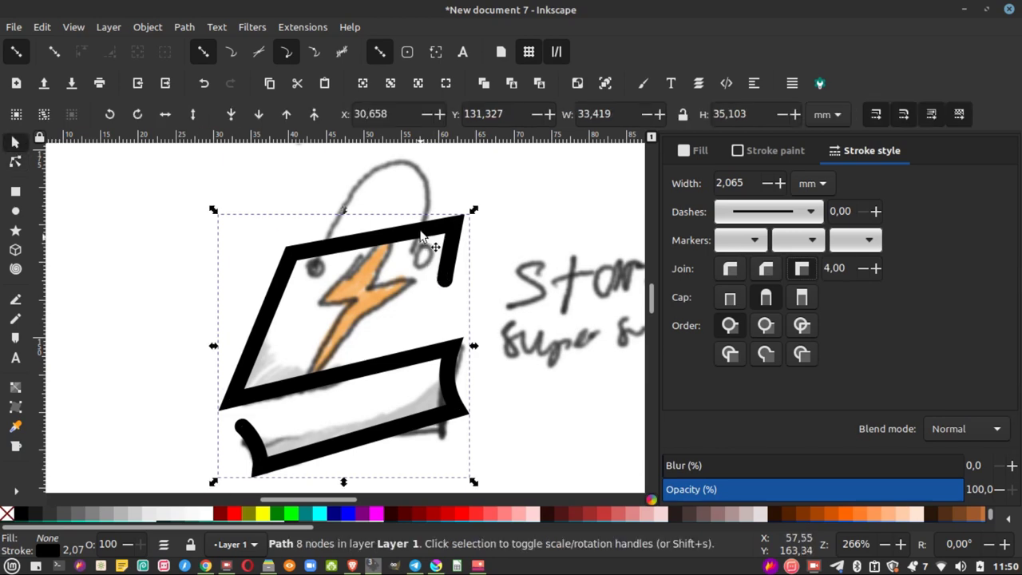
# - Move the thick bag outline to the left of the sketch
pyautogui.moveTo(420, 246); pyautogui.dragTo(204, 235)
pyautogui.hscroll(-5, 417, 298)
pyautogui.moveTo(416, 299)
pyautogui.mouseDown()
pyautogui.moveTo(320, 326)
pyautogui.moveTo(311, 311)
pyautogui.mouseUp()
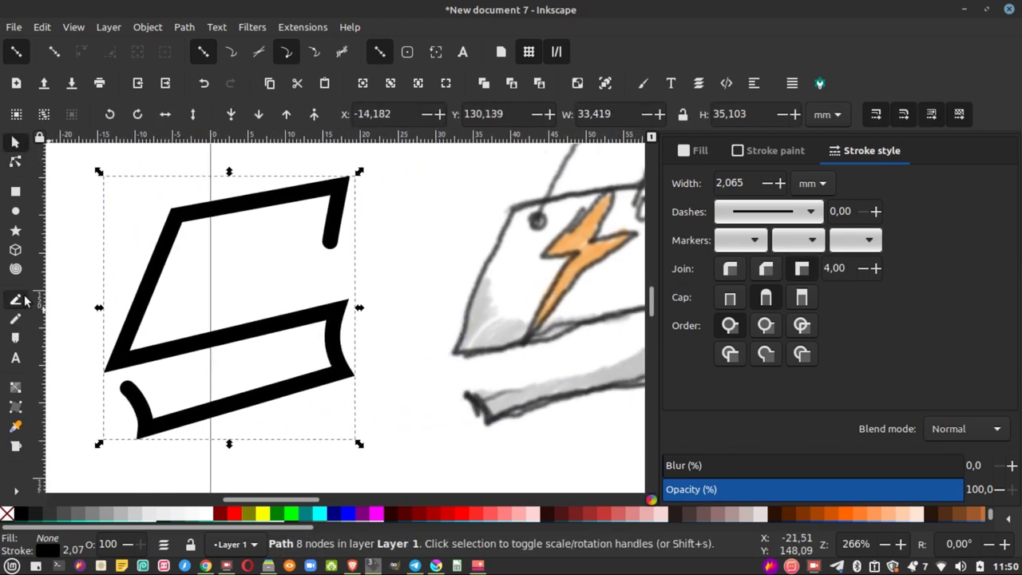
# - Draw a stray two-point path over the sketch, then undo it
pyautogui.click(25, 299)
pyautogui.click(597, 197)
pyautogui.click(534, 250)
pyautogui.press('Return')
pyautogui.hotkey('ctrl', 'z')
pyautogui.press('z')
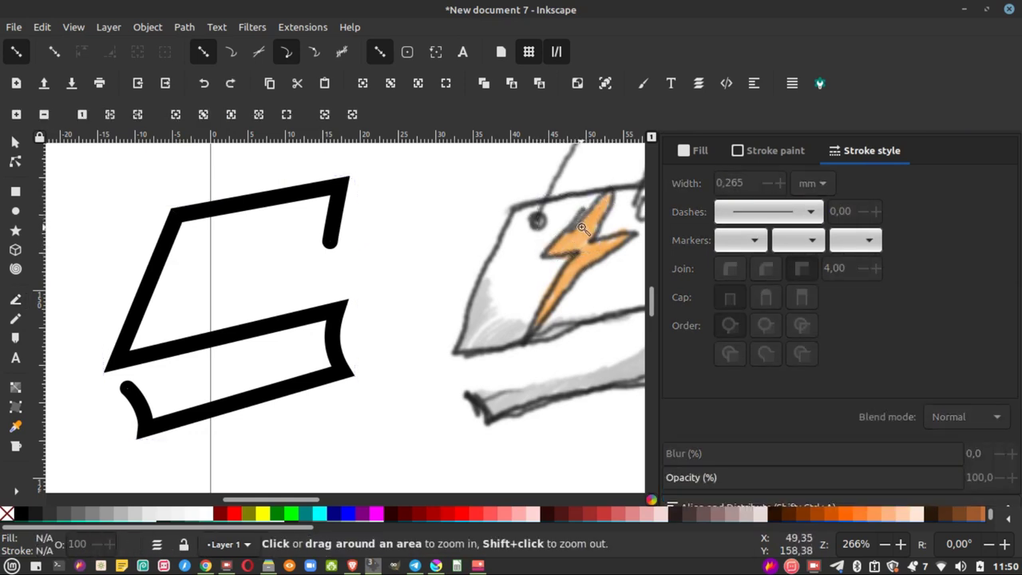
# - Trace the sketched lightning bolt with a closed six-point pen path
pyautogui.click(15, 301)
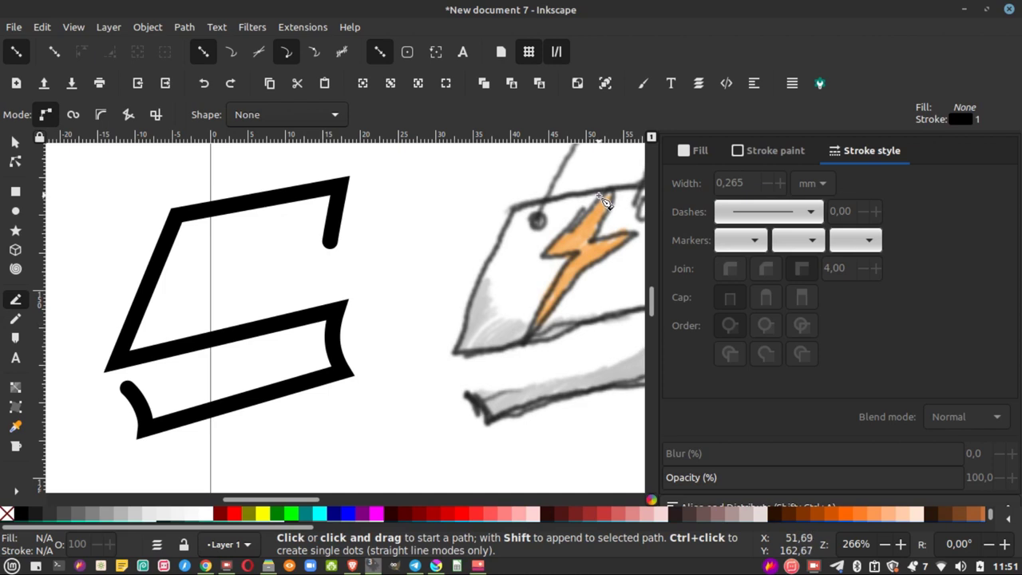
pyautogui.click(599, 194)
pyautogui.click(543, 254)
pyautogui.click(585, 259)
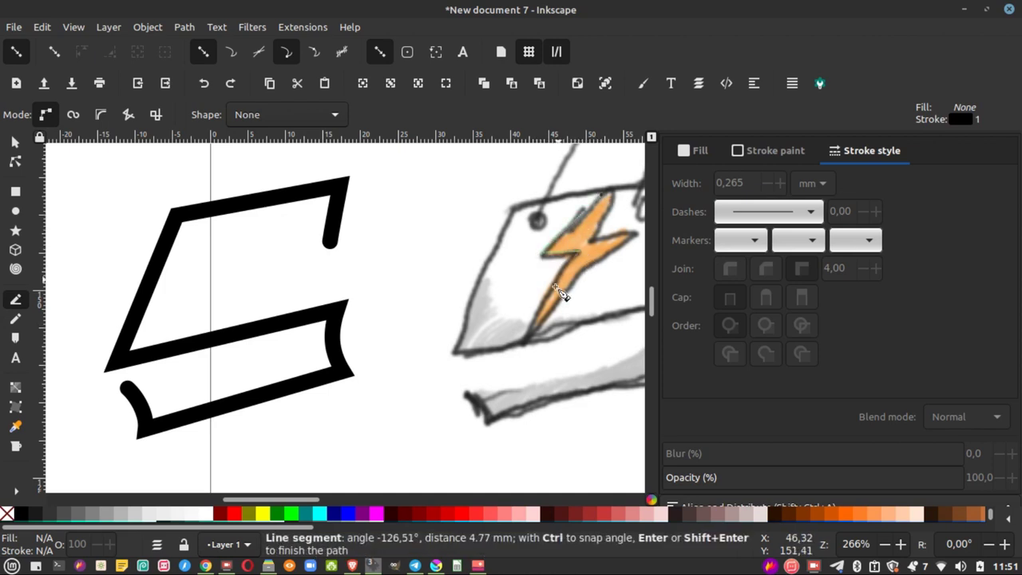
pyautogui.click(525, 335)
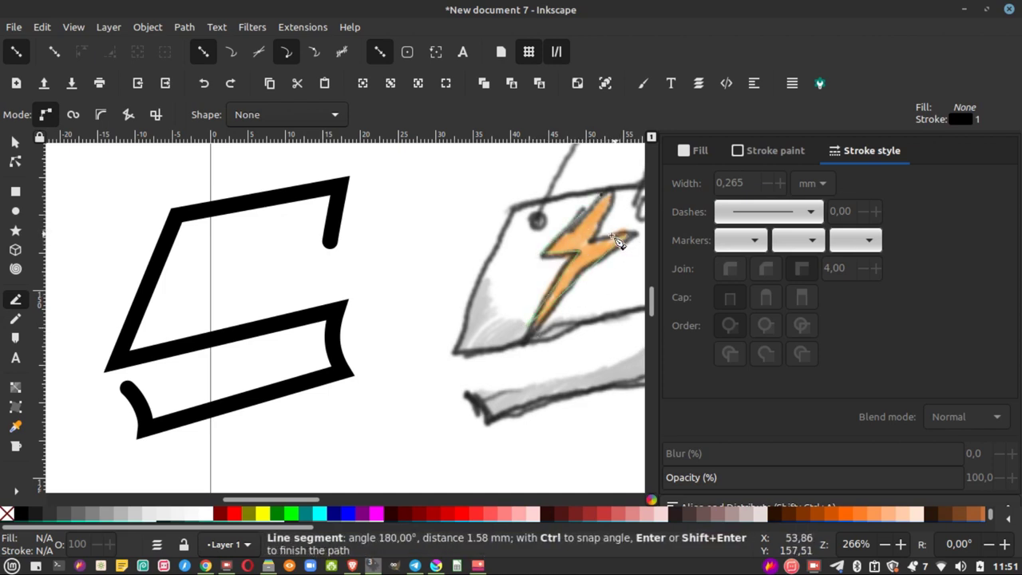
pyautogui.click(583, 240)
pyautogui.click(599, 196)
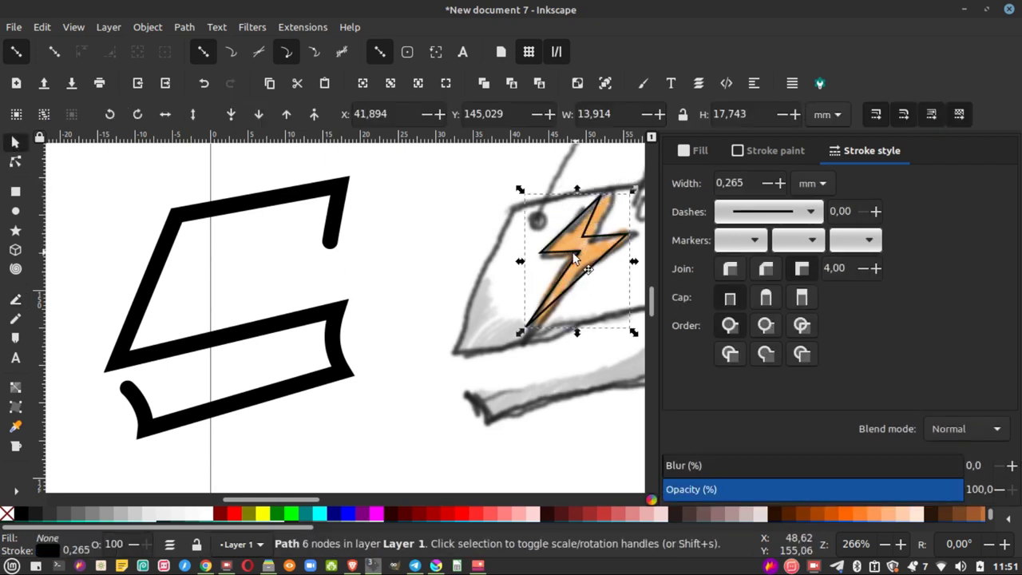
# - Place the lightning bolt inside the bag, fill it bright orange with no outline, and shrink it slightly
pyautogui.moveTo(578, 253); pyautogui.dragTo(220, 240)
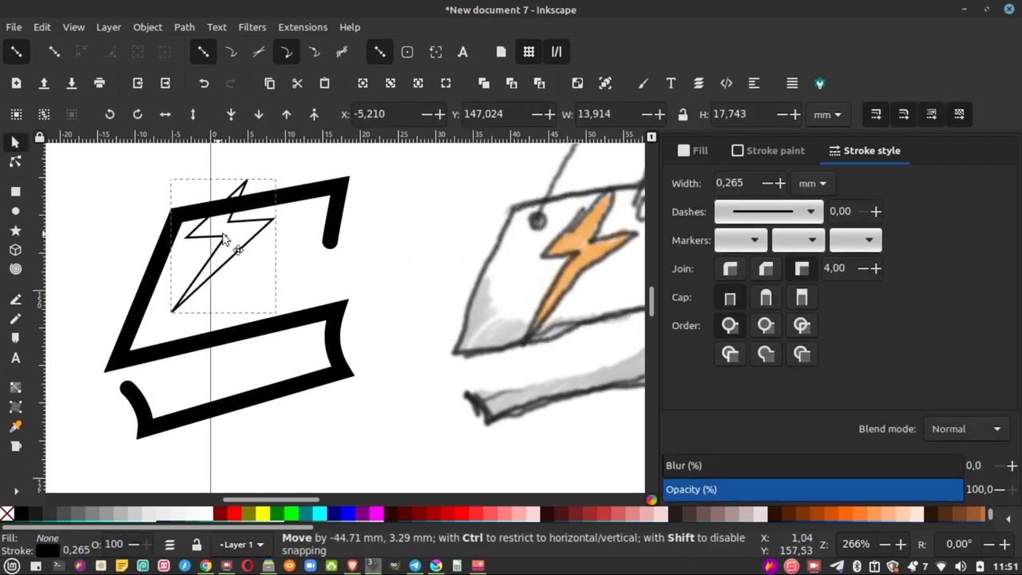
pyautogui.moveTo(219, 239); pyautogui.dragTo(241, 261)
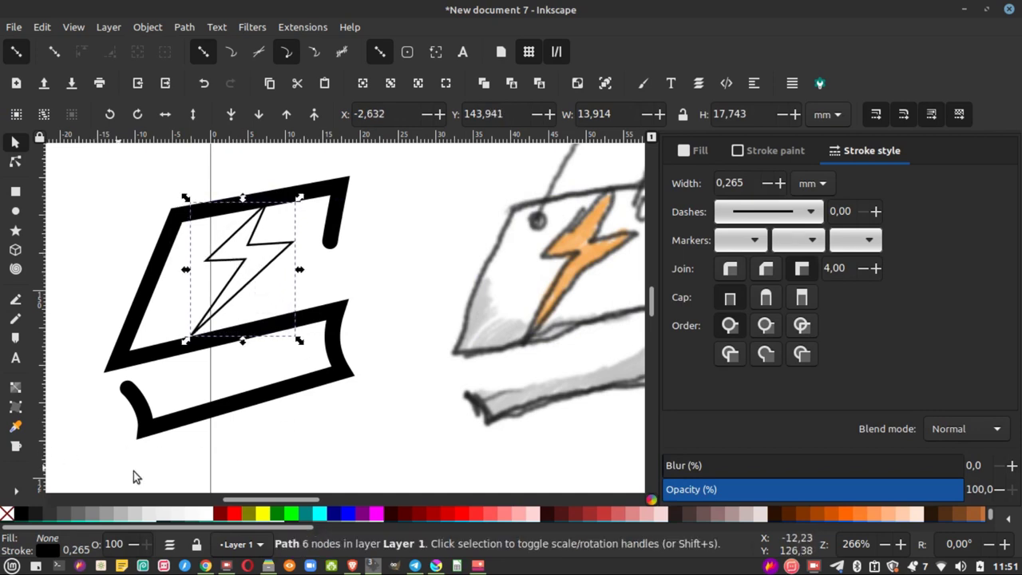
pyautogui.click(823, 514)
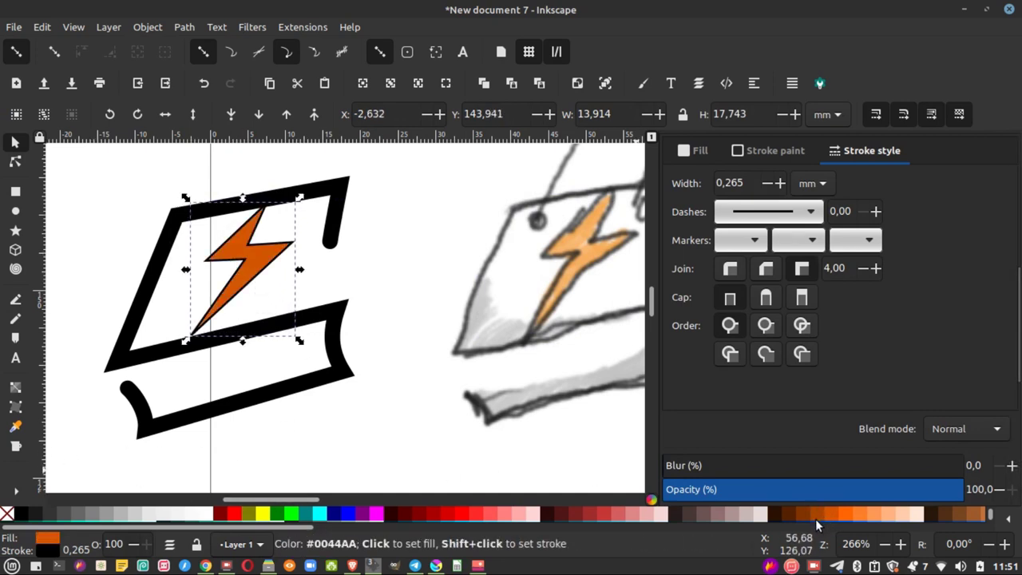
pyautogui.click(838, 514)
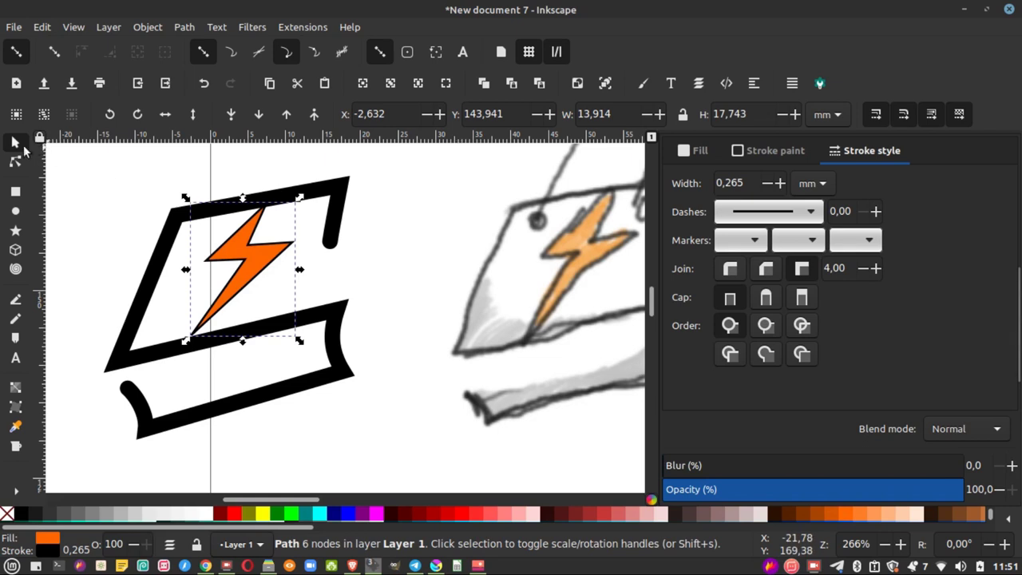
pyautogui.click(50, 551)
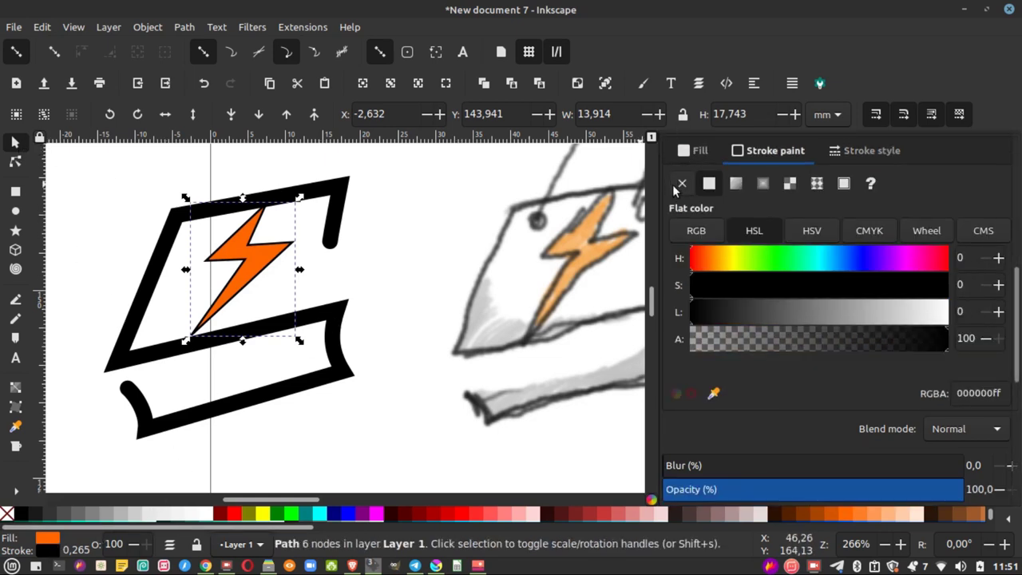
pyautogui.click(681, 184)
pyautogui.moveTo(296, 198); pyautogui.dragTo(286, 213)
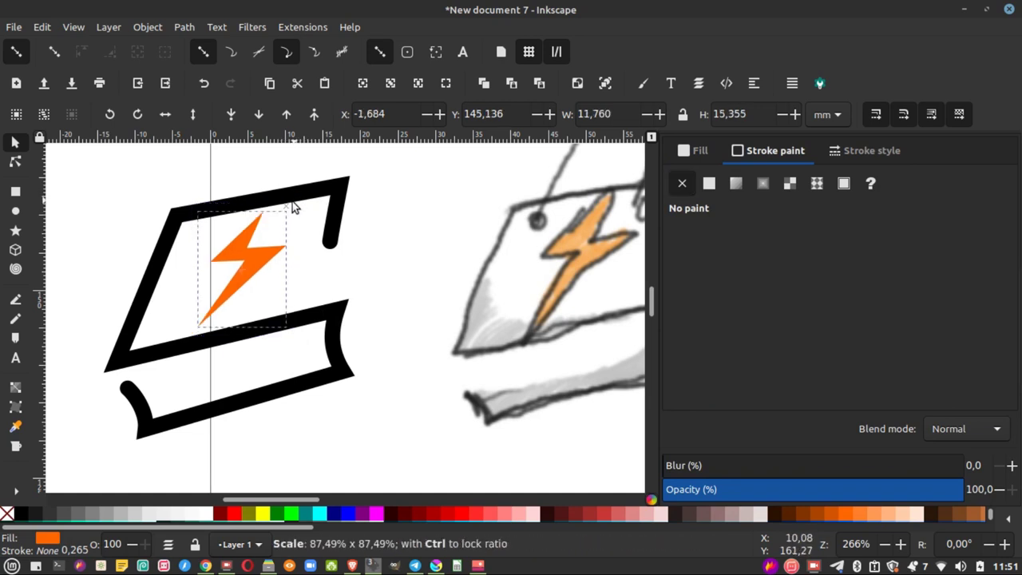
# - Lighten the bag outline to dark grey (323232) with HSL Lightness 20
pyautogui.click(332, 194)
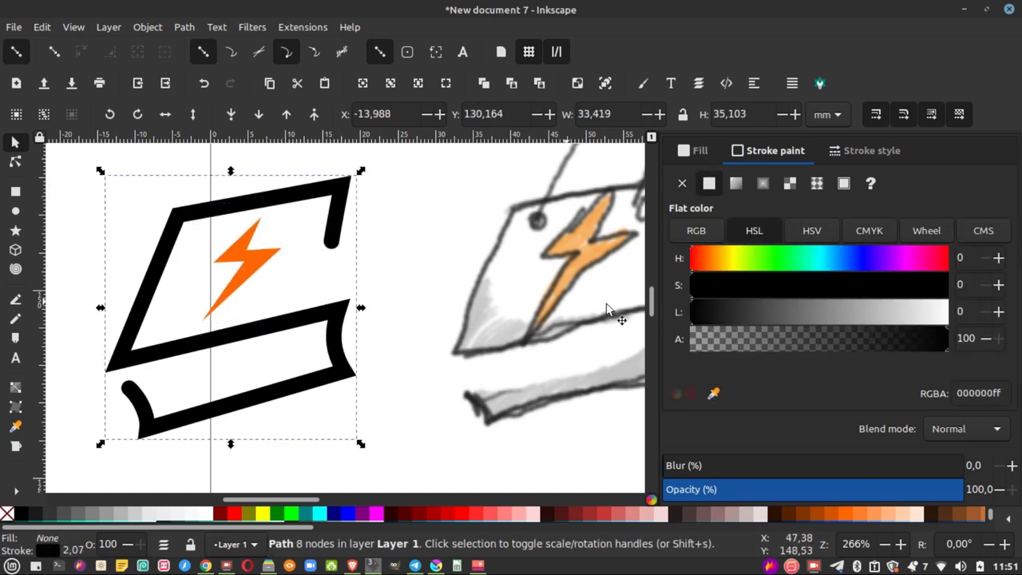
pyautogui.click(741, 313)
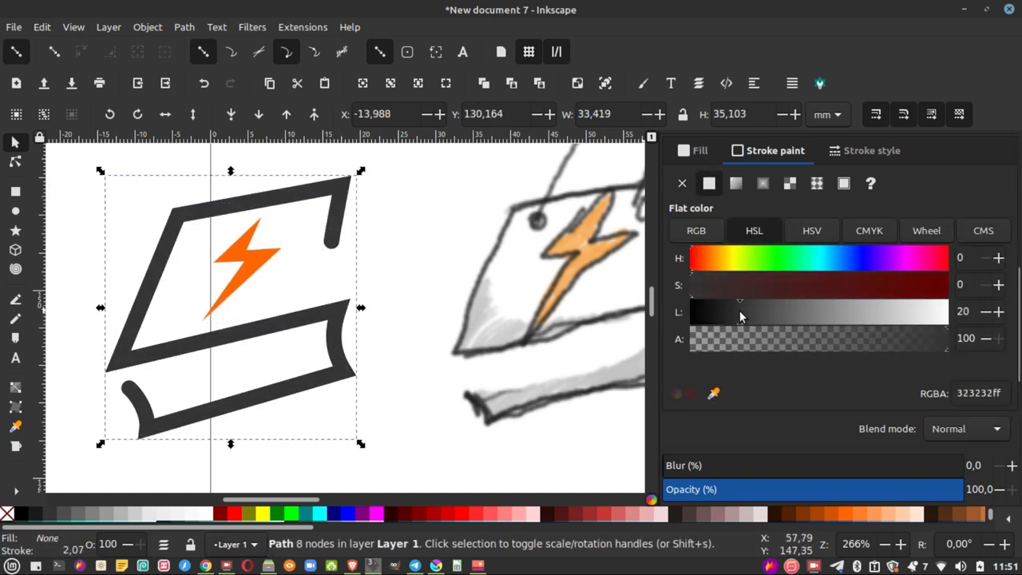
pyautogui.press('Escape')
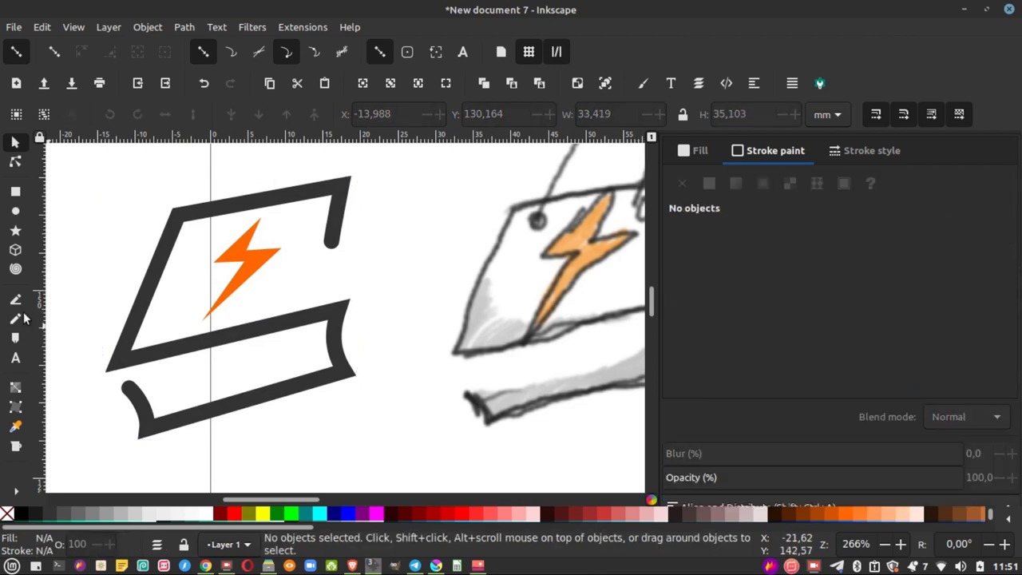
# - Draw a closed four-corner shape over the bag's lower band and curve its top edge downward
pyautogui.press('b')
pyautogui.click(129, 388)
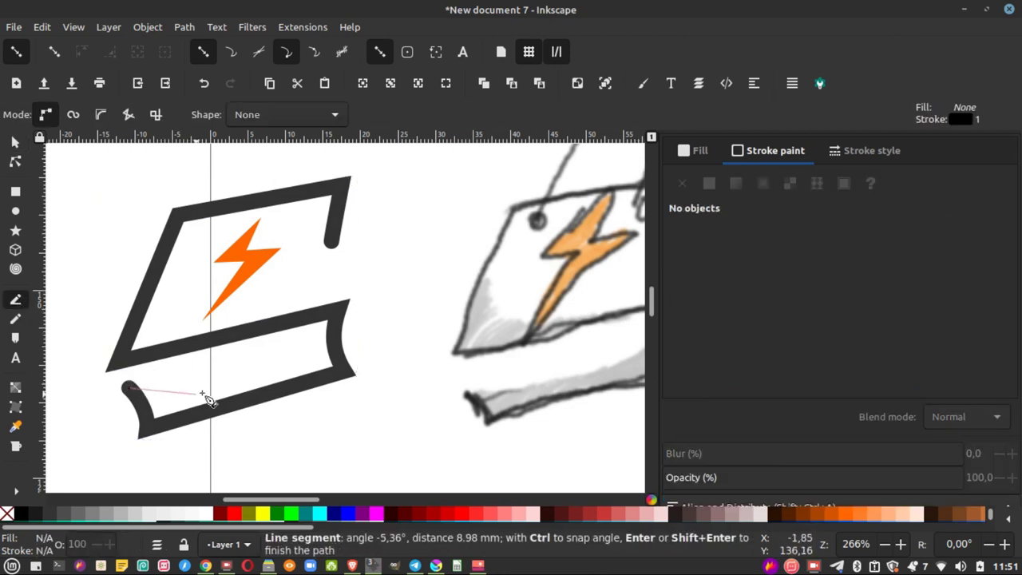
pyautogui.click(334, 341)
pyautogui.click(348, 373)
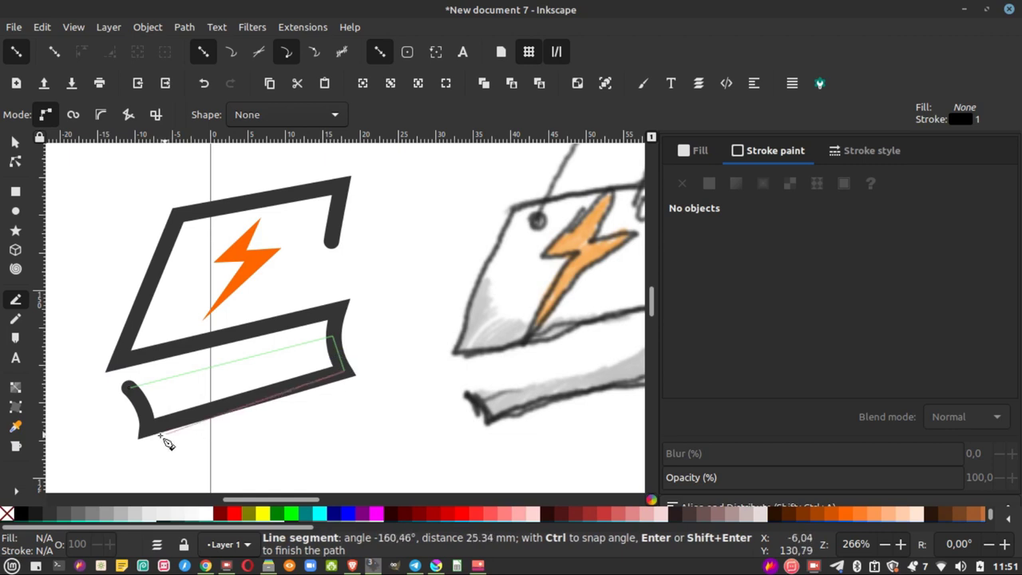
pyautogui.click(144, 432)
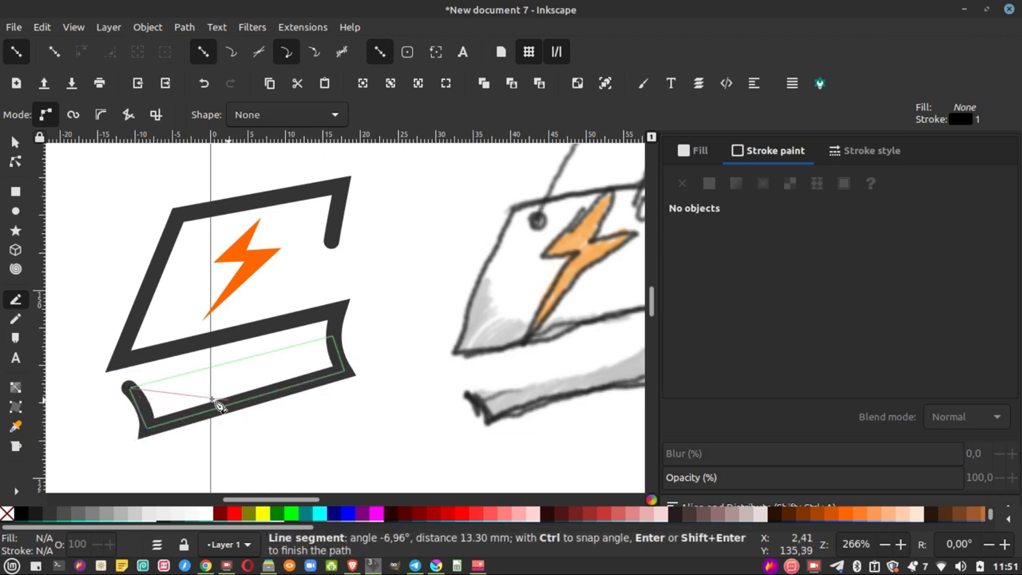
pyautogui.click(133, 391)
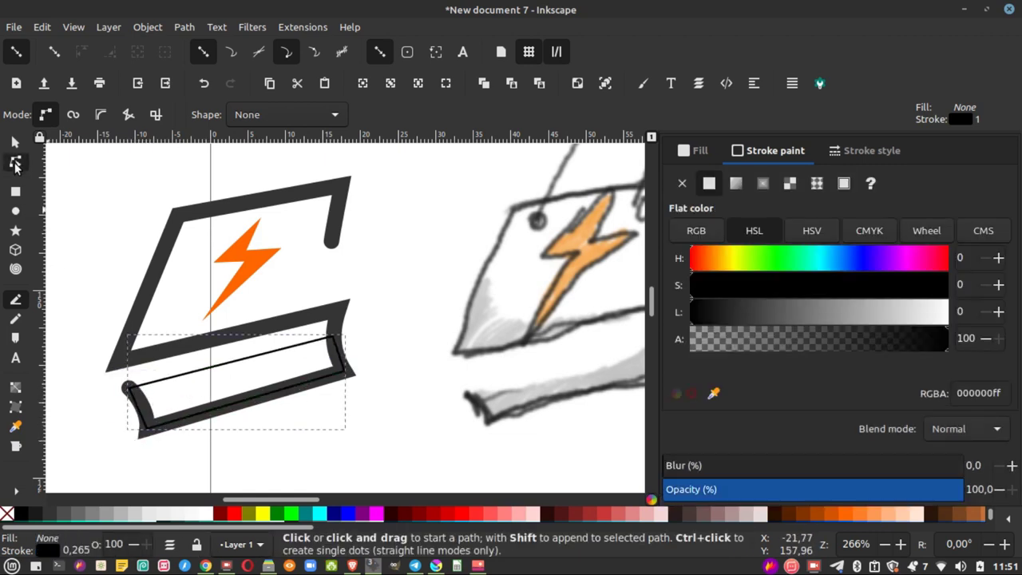
pyautogui.click(15, 161)
pyautogui.moveTo(231, 365); pyautogui.dragTo(230, 387)
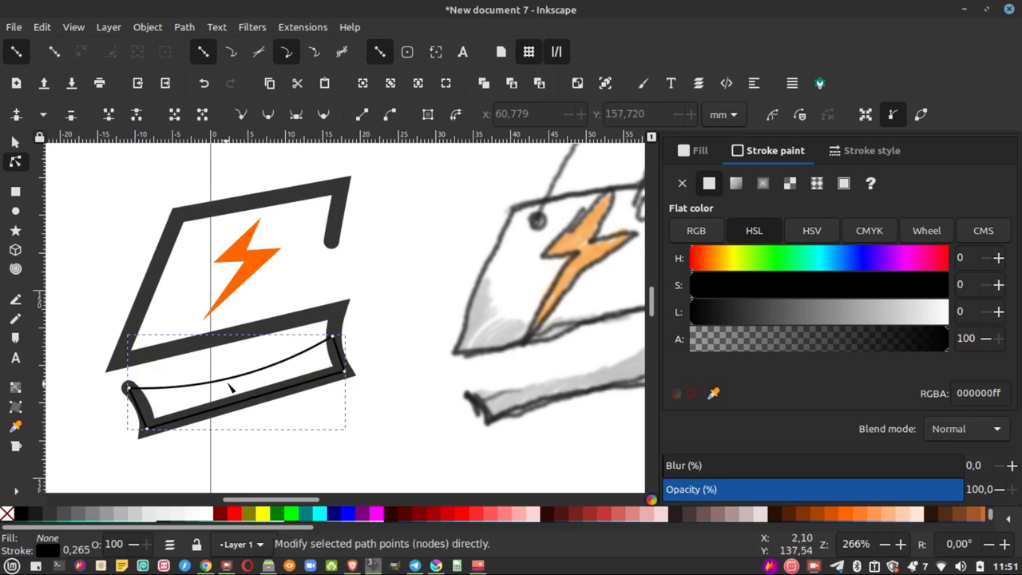
# - Fill the band shape light grey with no outline and lower it behind the dark outline
pyautogui.click(81, 513)
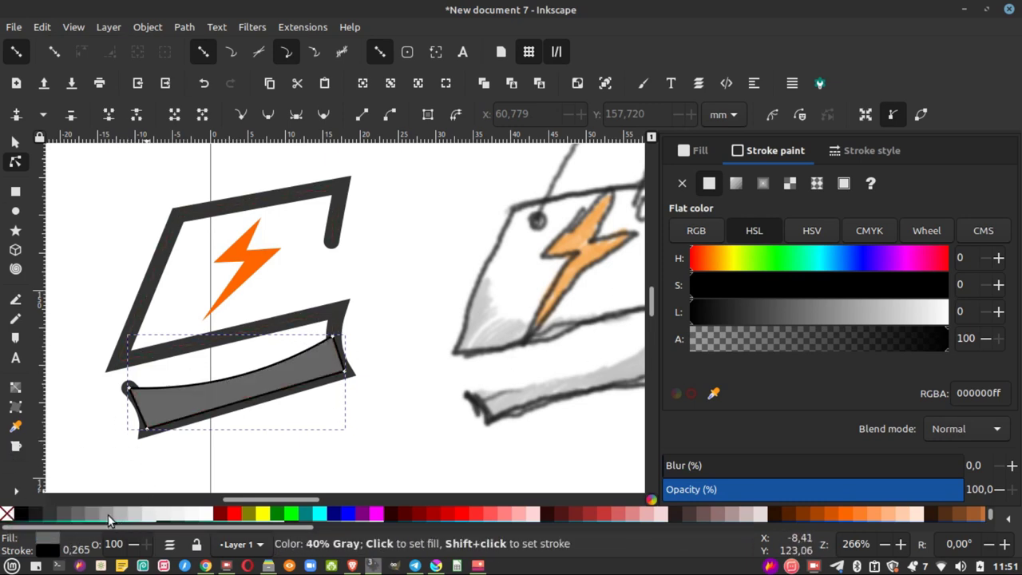
pyautogui.click(103, 515)
pyautogui.click(16, 143)
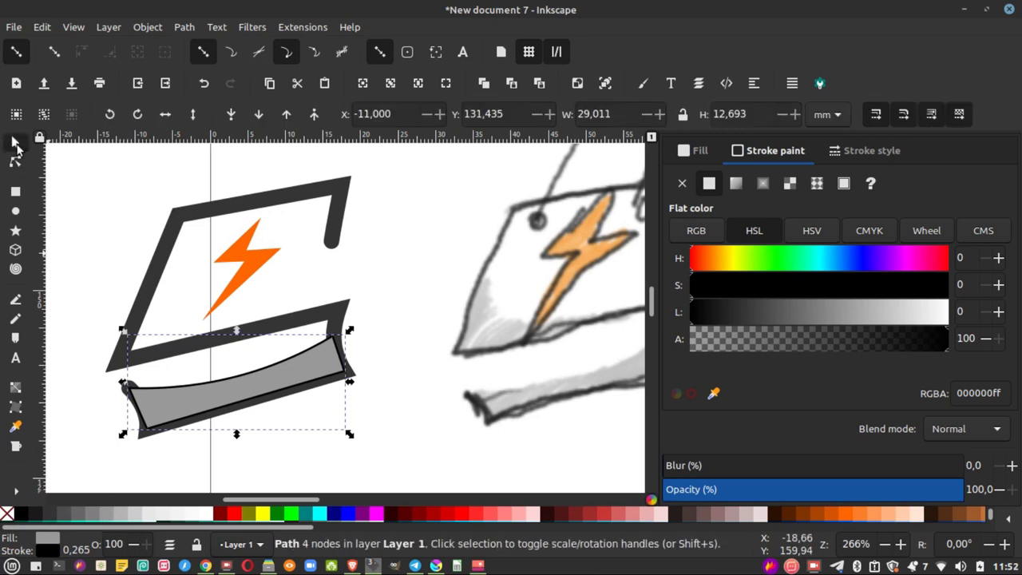
pyautogui.keyDown('shift'); pyautogui.click(6, 513); pyautogui.keyUp('shift')
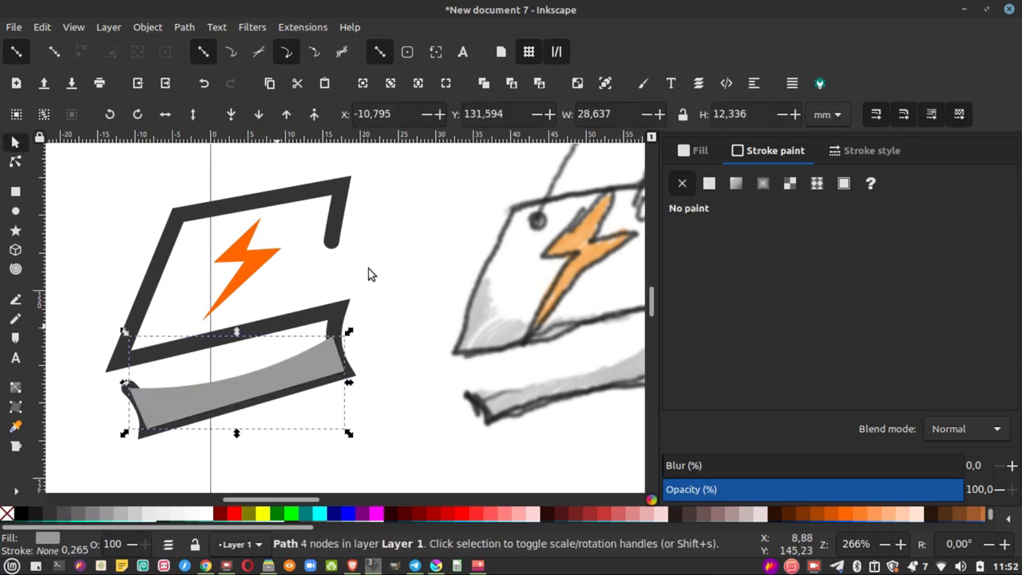
pyautogui.click(259, 115)
pyautogui.press('Escape')
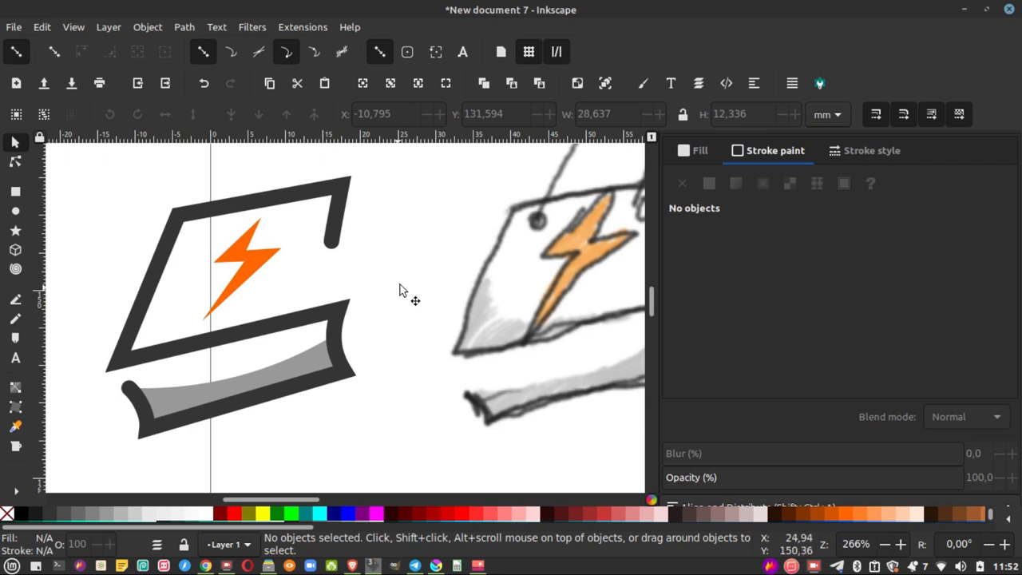
pyautogui.keyDown('ctrl'); pyautogui.scroll(-3, 383, 284); pyautogui.keyUp('ctrl')
# - Move the whole bag icon left off the page, clear of the reference sketch
pyautogui.keyDown('ctrl'); pyautogui.scroll(-2, 383, 281); pyautogui.keyUp('ctrl')
pyautogui.moveTo(282, 241); pyautogui.dragTo(371, 324)
pyautogui.moveTo(346, 283); pyautogui.dragTo(218, 295)
pyautogui.press('Escape')
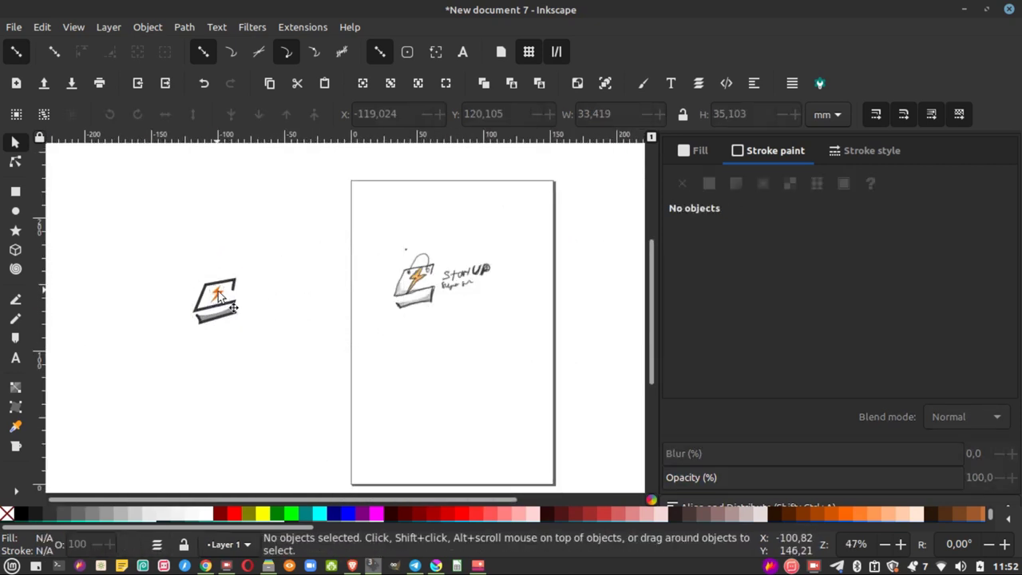
# - Activate the Ellipse tool and pan back to the bag icon's upper panel
pyautogui.keyDown('ctrl'); pyautogui.scroll(2, 217, 294); pyautogui.keyUp('ctrl')
pyautogui.keyDown('ctrl'); pyautogui.scroll(2, 217, 271); pyautogui.keyUp('ctrl')
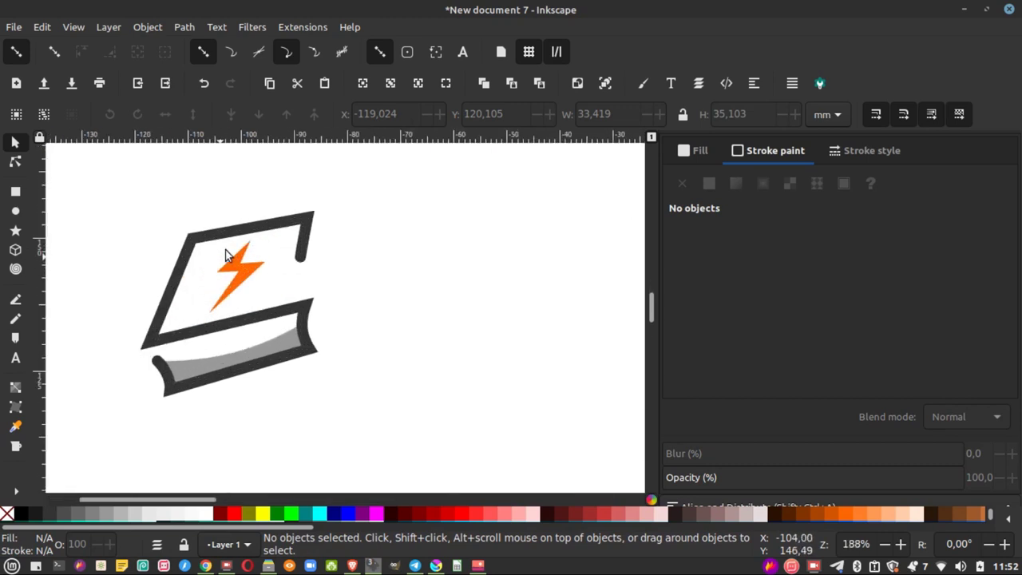
pyautogui.keyDown('ctrl'); pyautogui.scroll(1, 240, 227); pyautogui.keyUp('ctrl')
pyautogui.click(19, 211)
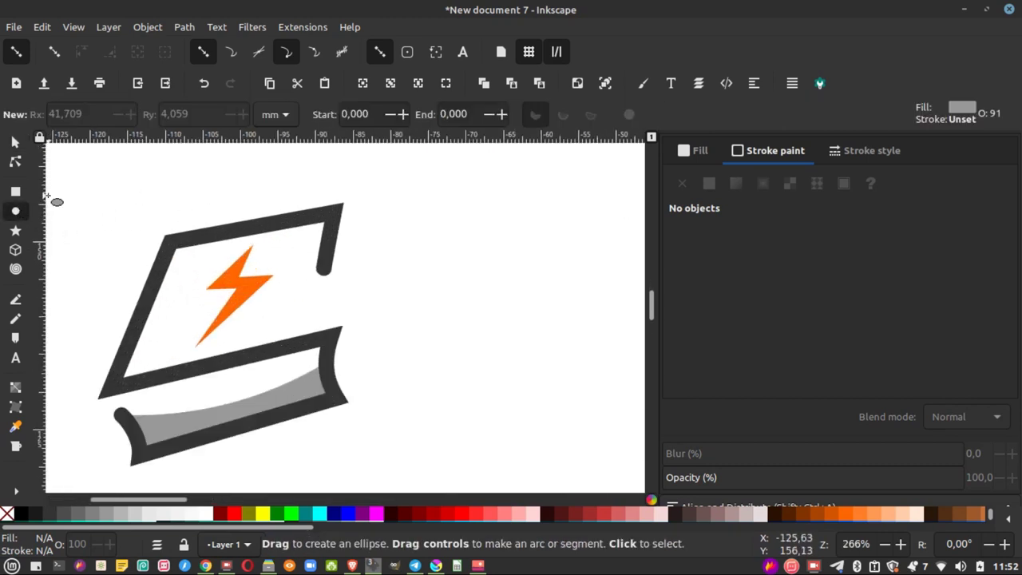
pyautogui.hscroll(10, 423, 259)
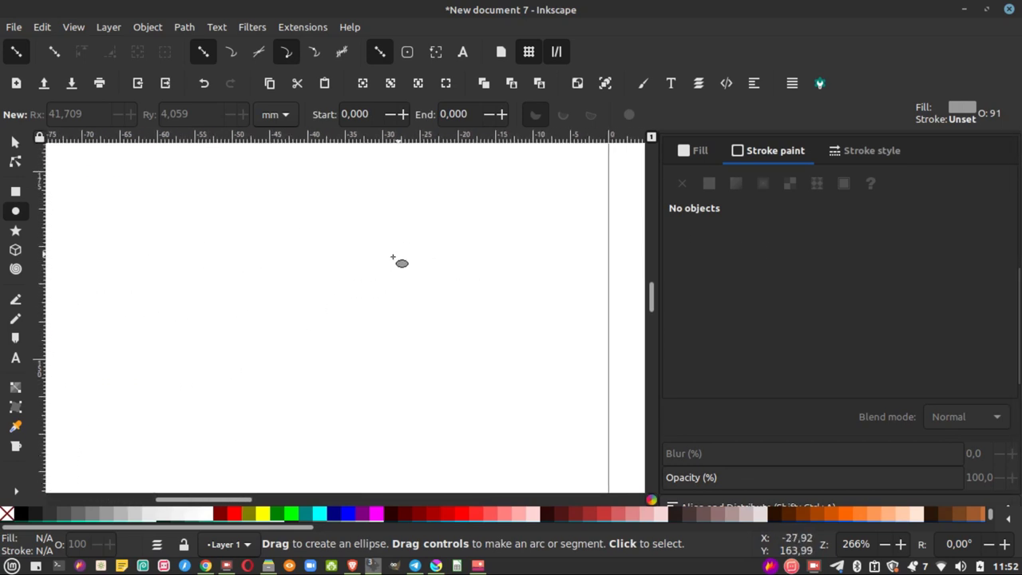
pyautogui.keyDown('ctrl'); pyautogui.scroll(-3, 391, 275); pyautogui.keyUp('ctrl')
pyautogui.keyDown('ctrl'); pyautogui.scroll(-1, 447, 279); pyautogui.keyUp('ctrl')
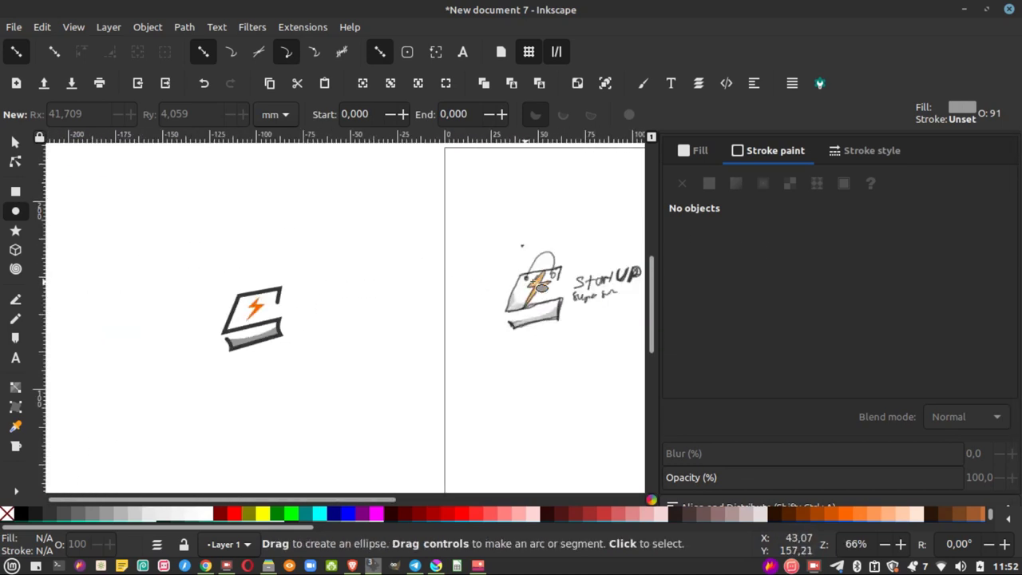
pyautogui.keyDown('ctrl'); pyautogui.scroll(1, 239, 304); pyautogui.keyUp('ctrl')
pyautogui.keyDown('ctrl'); pyautogui.scroll(1, 335, 317); pyautogui.keyUp('ctrl')
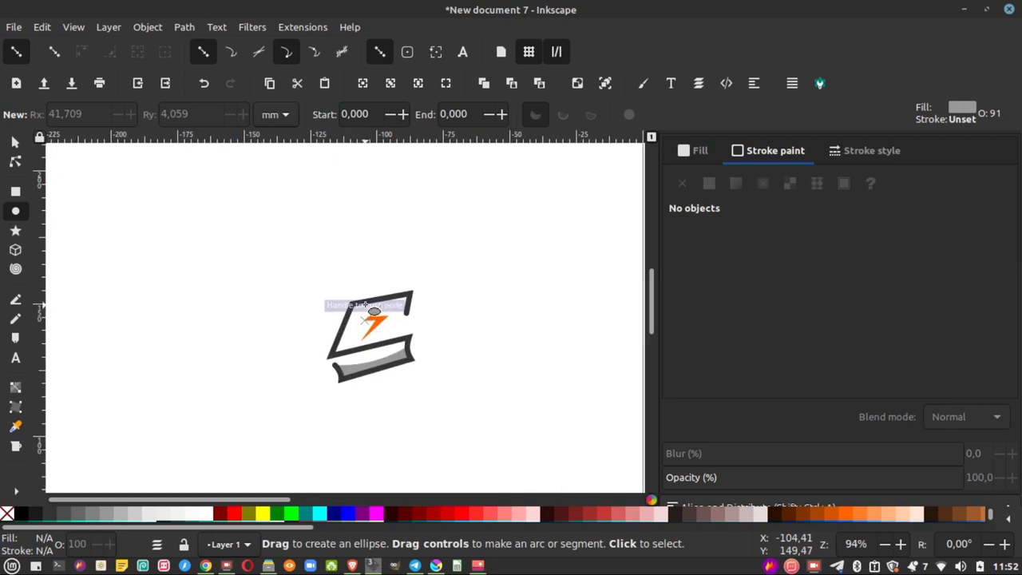
pyautogui.keyDown('ctrl'); pyautogui.scroll(3, 383, 298); pyautogui.keyUp('ctrl')
pyautogui.keyDown('ctrl'); pyautogui.scroll(2, 407, 297); pyautogui.keyUp('ctrl')
# - Draw a small circle near the bag's top edge with a thin dark outline and no fill
pyautogui.moveTo(236, 329); pyautogui.dragTo(280, 372)
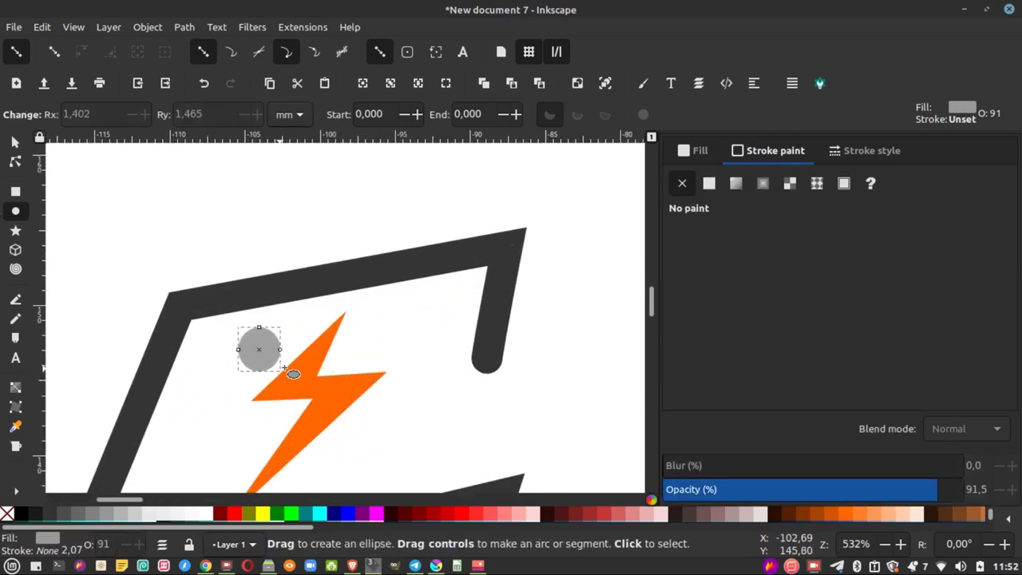
pyautogui.keyDown('shift'); pyautogui.click(23, 513); pyautogui.keyUp('shift')
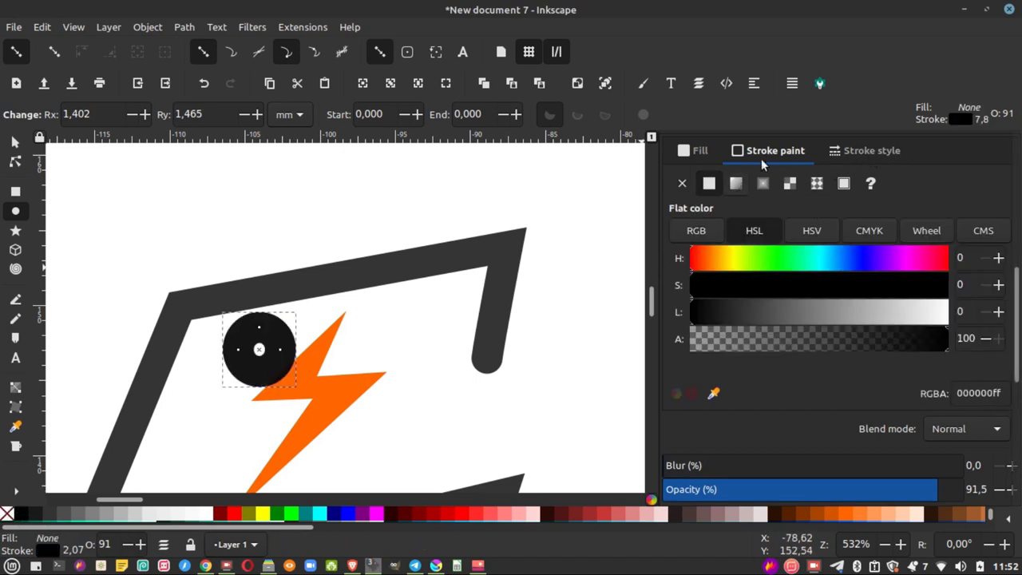
pyautogui.click(869, 152)
pyautogui.click(764, 183)
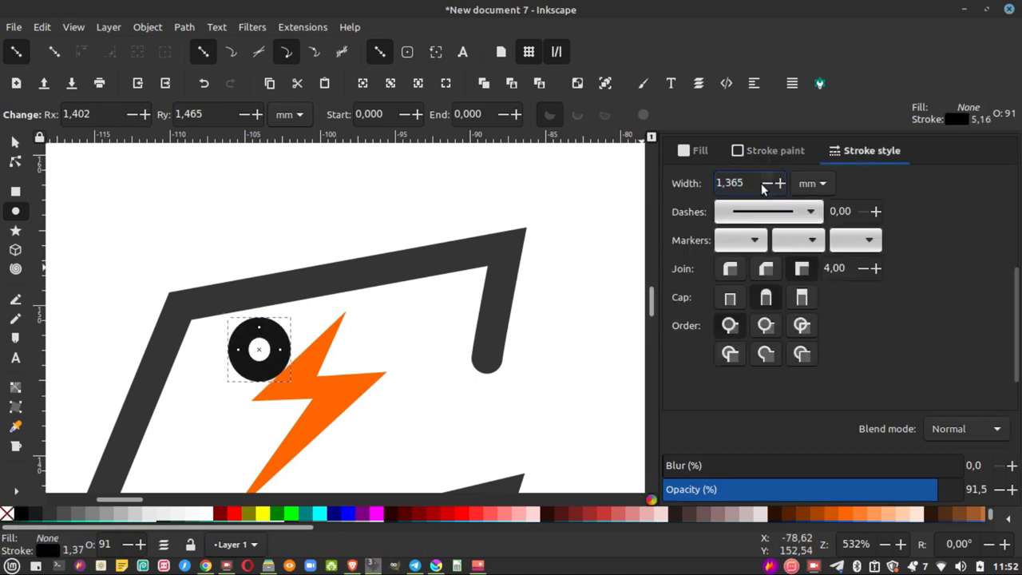
pyautogui.click(766, 184)
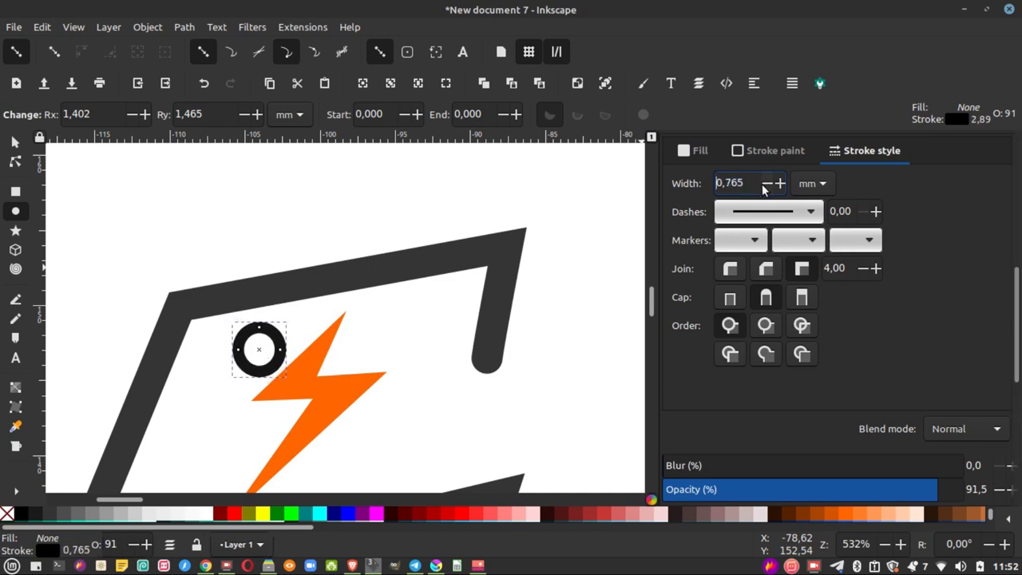
pyautogui.click(15, 427)
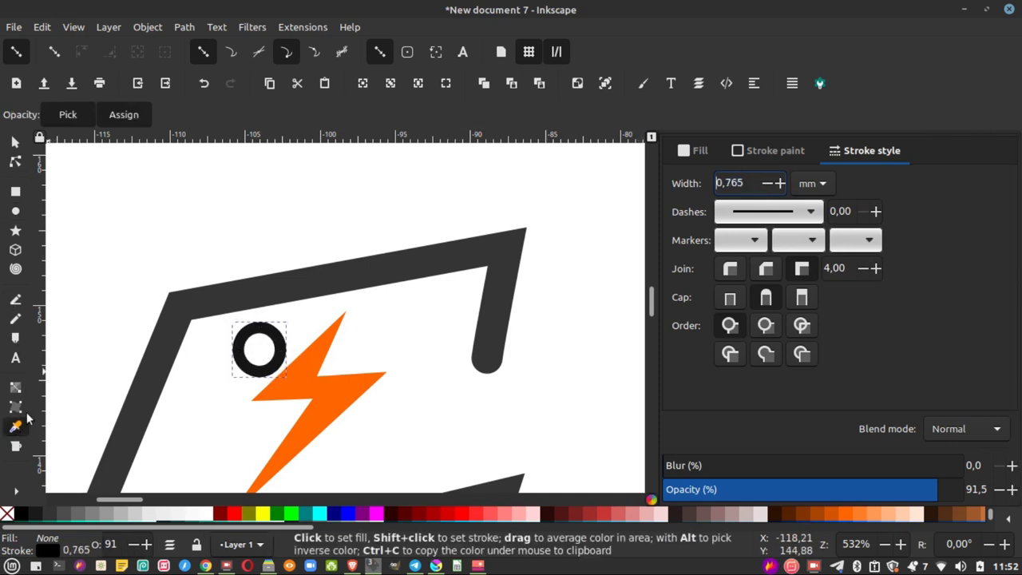
pyautogui.click(127, 342)
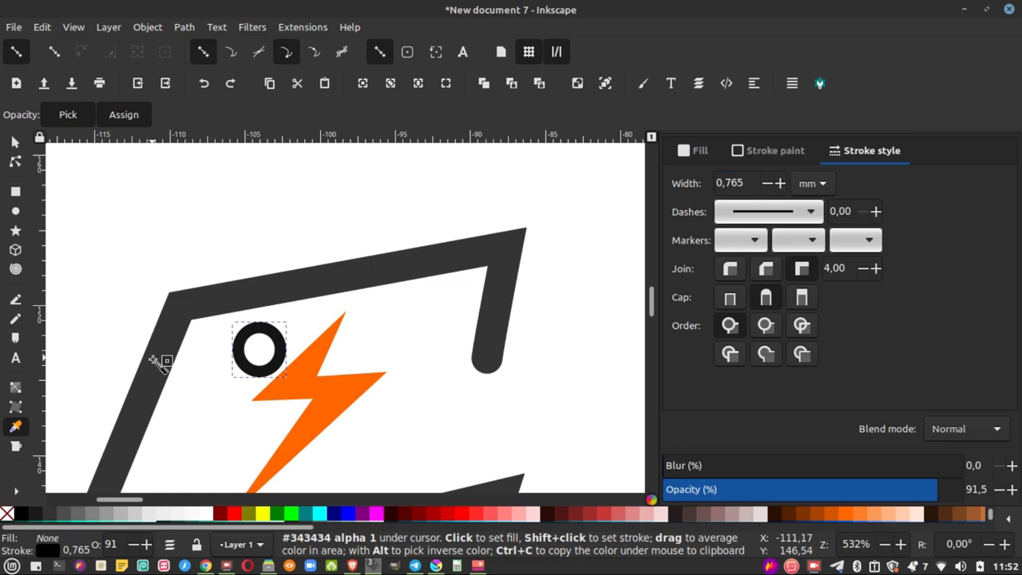
# - Position and slightly rotate the two rings on either side of the orange bolt
pyautogui.click(15, 144)
pyautogui.moveTo(258, 337)
pyautogui.mouseDown()
pyautogui.moveTo(429, 306)
pyautogui.moveTo(428, 271)
pyautogui.moveTo(451, 303)
pyautogui.mouseUp()
pyautogui.click(281, 336)
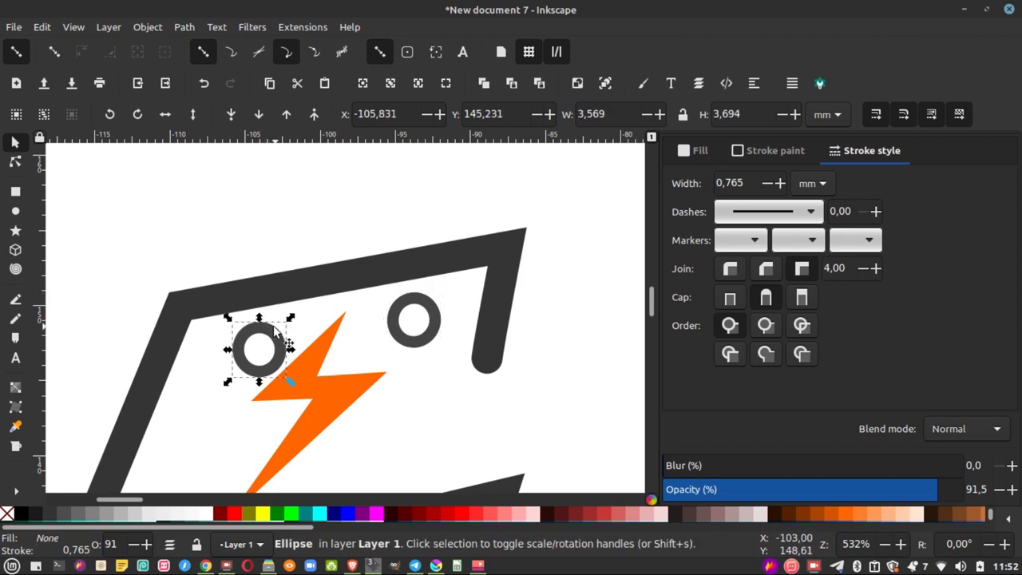
pyautogui.click(291, 317)
pyautogui.moveTo(291, 317)
pyautogui.mouseDown()
pyautogui.moveTo(282, 314)
pyautogui.moveTo(293, 319)
pyautogui.mouseUp()
pyautogui.click(234, 248)
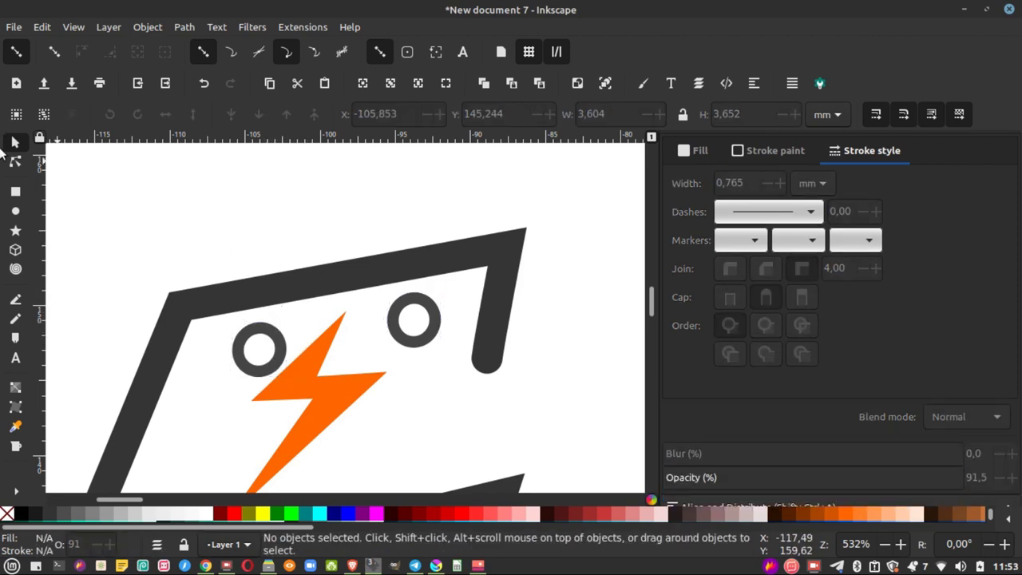
pyautogui.moveTo(277, 357); pyautogui.dragTo(261, 358)
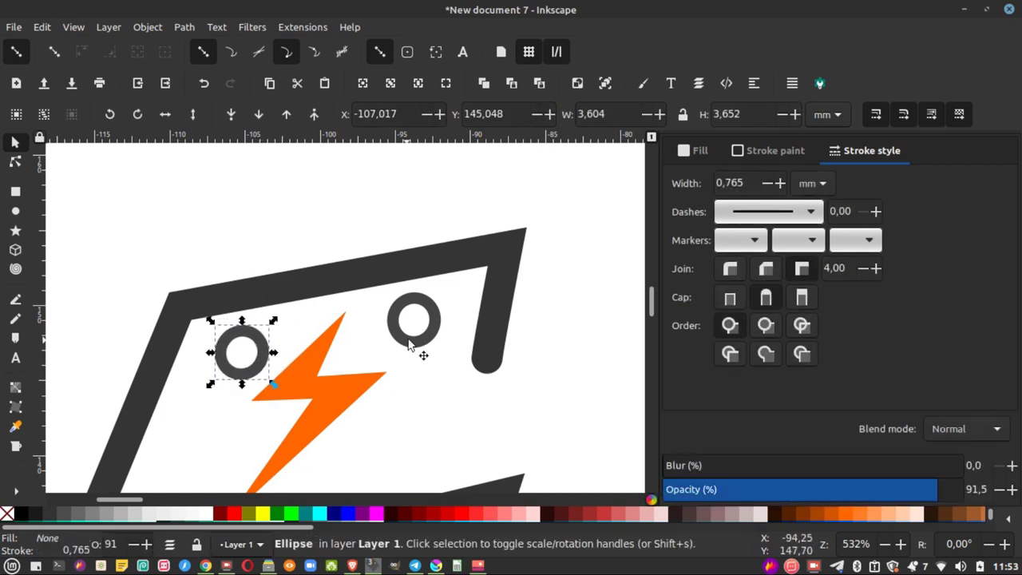
pyautogui.moveTo(415, 342); pyautogui.dragTo(422, 346)
pyautogui.scroll(-2, 334, 381)
pyautogui.scroll(-2, 367, 352)
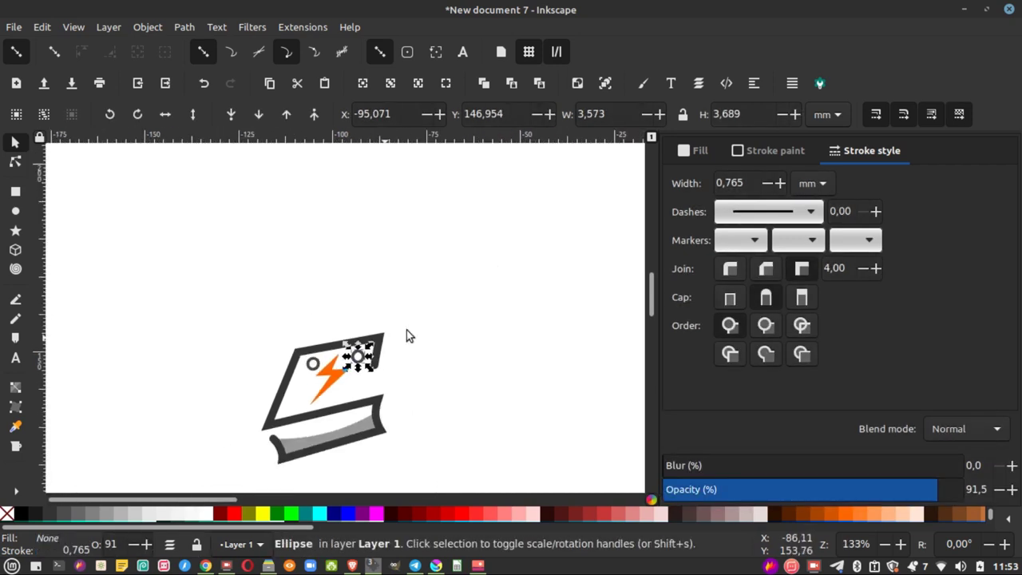
pyautogui.click(424, 330)
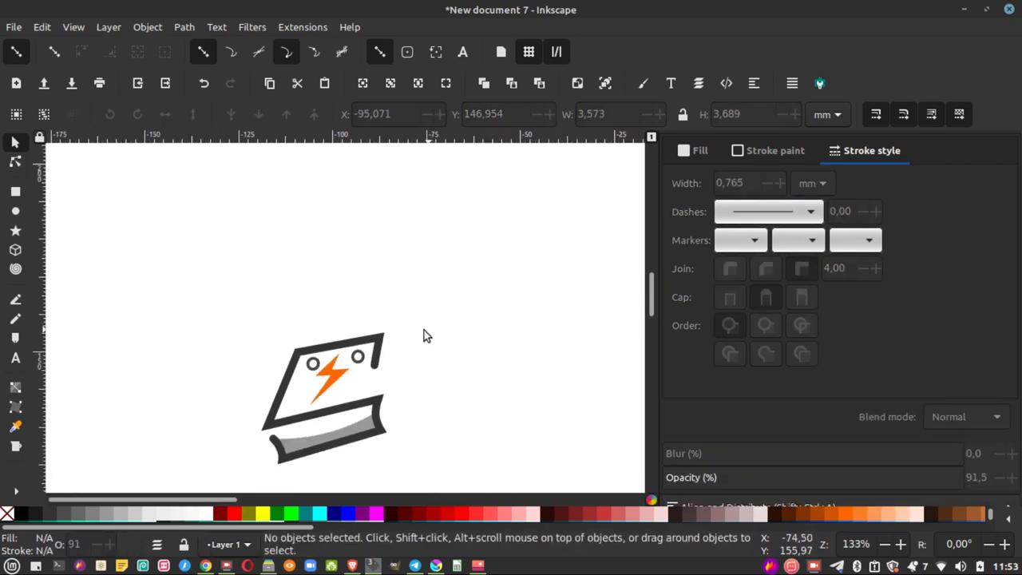
# - Draw a curved handle path from the left ring over the bag to the right ring
pyautogui.click(15, 299)
pyautogui.click(312, 362)
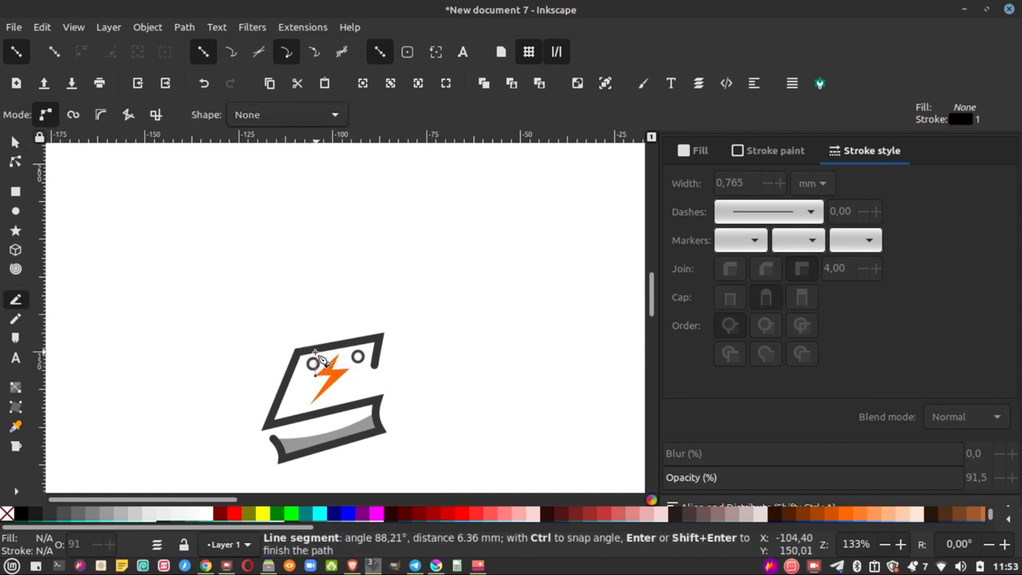
pyautogui.scroll(1, 294, 368)
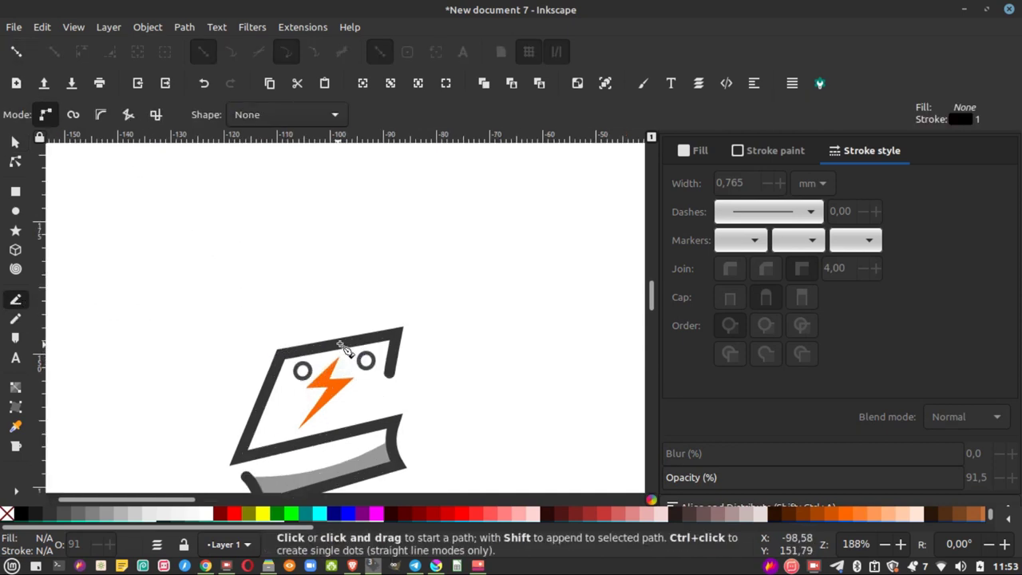
pyautogui.scroll(1, 289, 377)
pyautogui.moveTo(335, 262); pyautogui.dragTo(400, 280)
pyautogui.click(379, 366)
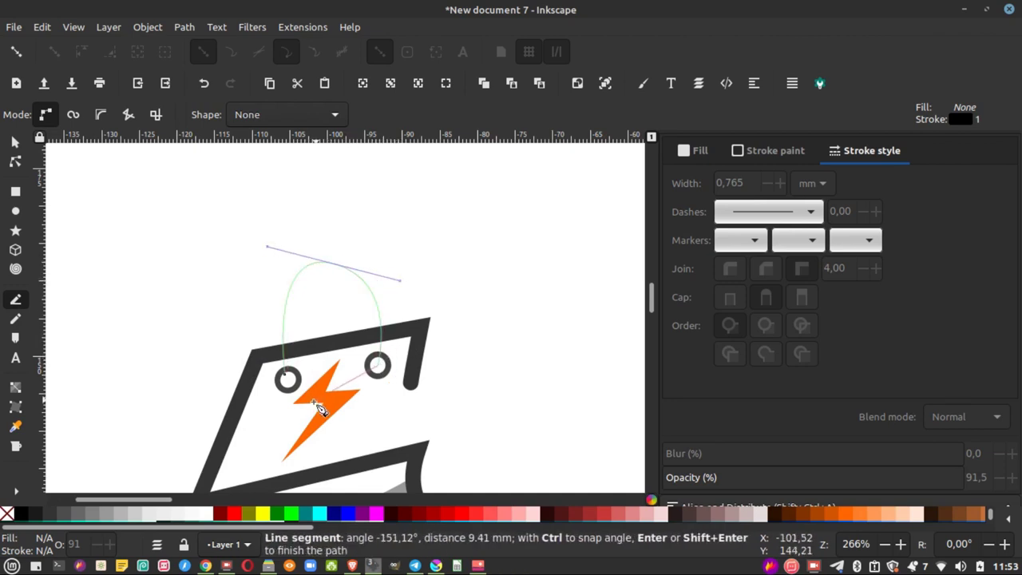
pyautogui.press('Return')
# - Reshape the handle's nodes into a smooth arch ending on the right ring
pyautogui.click(16, 162)
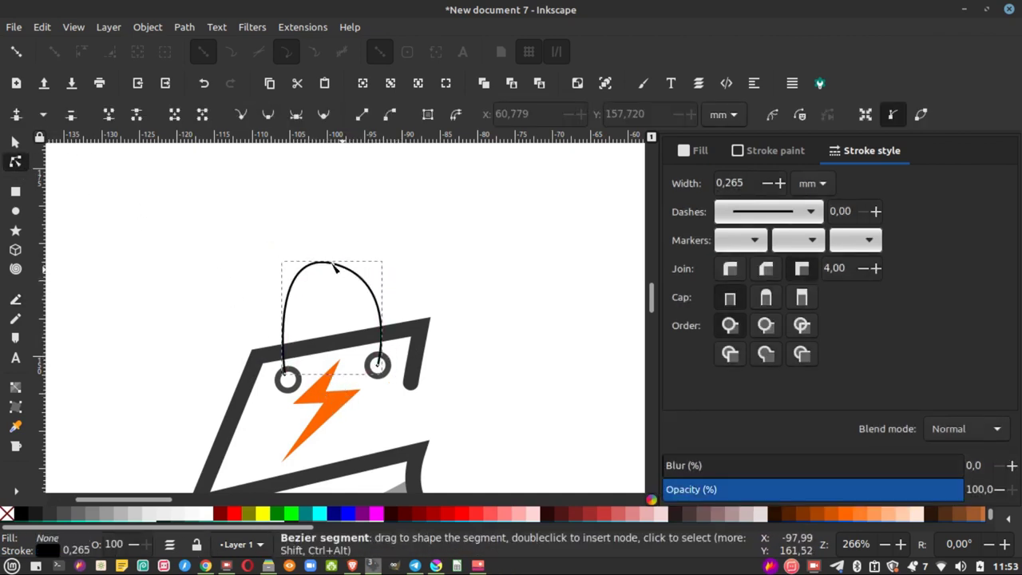
pyautogui.click(351, 277)
pyautogui.moveTo(378, 365)
pyautogui.mouseDown()
pyautogui.moveTo(415, 346)
pyautogui.moveTo(378, 366)
pyautogui.mouseUp()
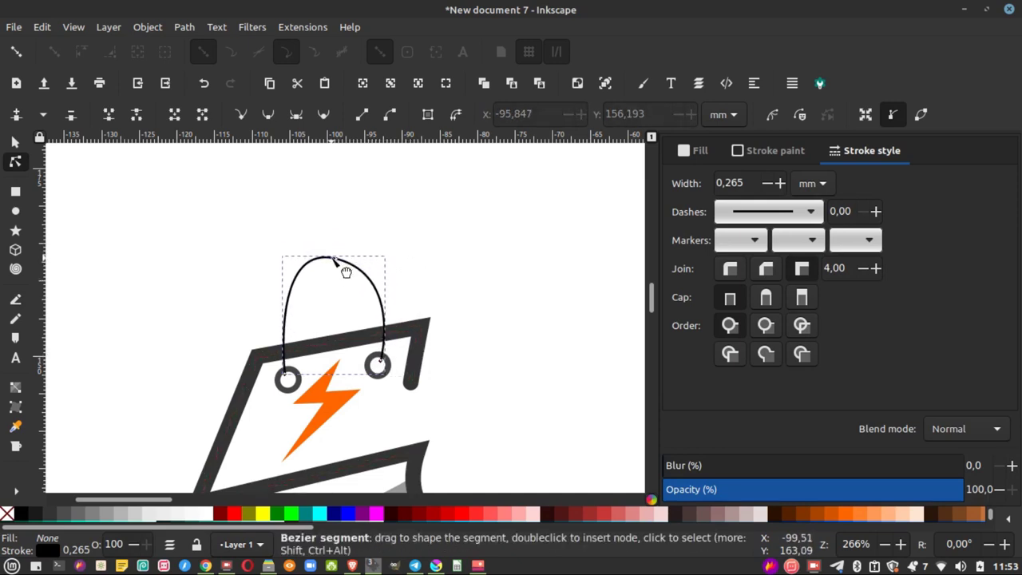
pyautogui.moveTo(349, 266)
pyautogui.mouseDown()
pyautogui.moveTo(373, 242)
pyautogui.moveTo(365, 240)
pyautogui.moveTo(353, 265)
pyautogui.mouseUp()
pyautogui.moveTo(424, 278); pyautogui.dragTo(440, 236)
pyautogui.moveTo(357, 262); pyautogui.dragTo(344, 266)
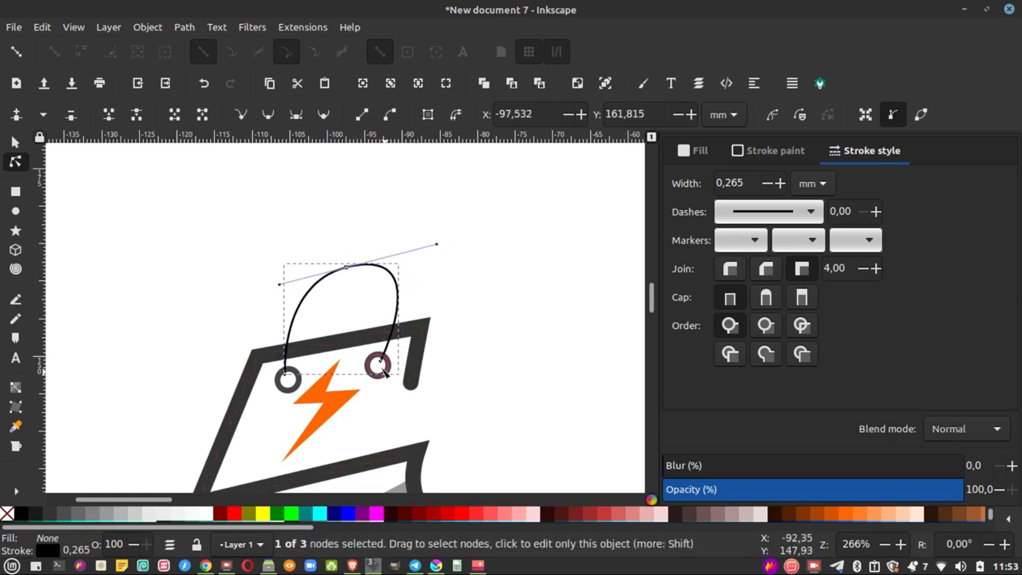
pyautogui.moveTo(385, 372); pyautogui.dragTo(375, 364)
# - Give the handle a 1,065 mm stroke with round caps in the bag's dark grey
pyautogui.click(779, 183)
pyautogui.click(764, 298)
pyautogui.click(17, 428)
pyautogui.click(236, 396)
pyautogui.hotkey('ctrl', 'z')
pyautogui.keyDown('shift'); pyautogui.click(236, 396); pyautogui.keyUp('shift')
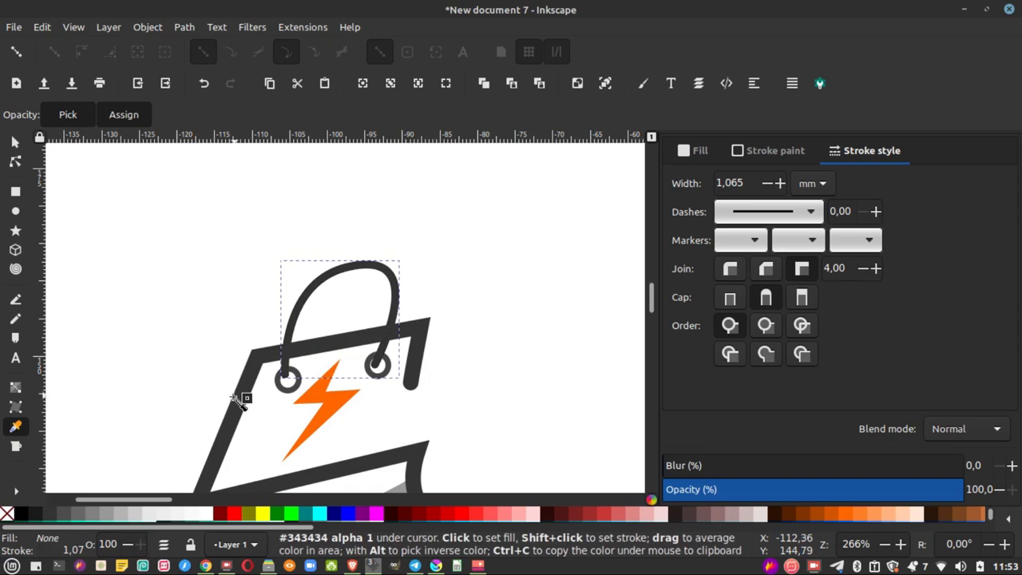
pyautogui.click(15, 142)
pyautogui.click(149, 285)
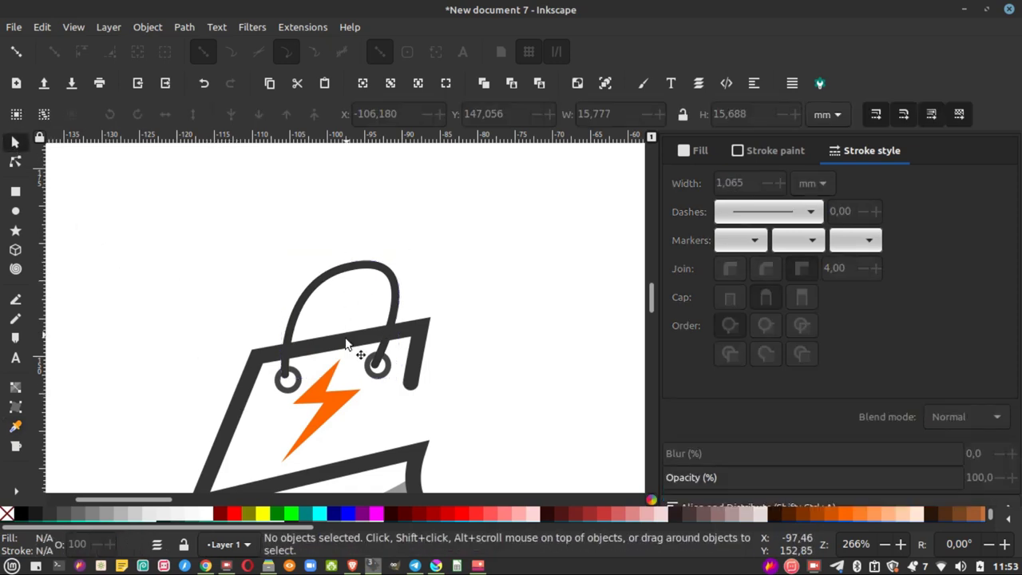
# - Zoom in and move both handle end nodes into the centres of the rings
pyautogui.keyDown('ctrl'); pyautogui.scroll(-2, 344, 368); pyautogui.keyUp('ctrl')
pyautogui.keyDown('ctrl'); pyautogui.scroll(-2, 336, 384); pyautogui.keyUp('ctrl')
pyautogui.keyDown('ctrl'); pyautogui.scroll(1, 336, 384); pyautogui.keyUp('ctrl')
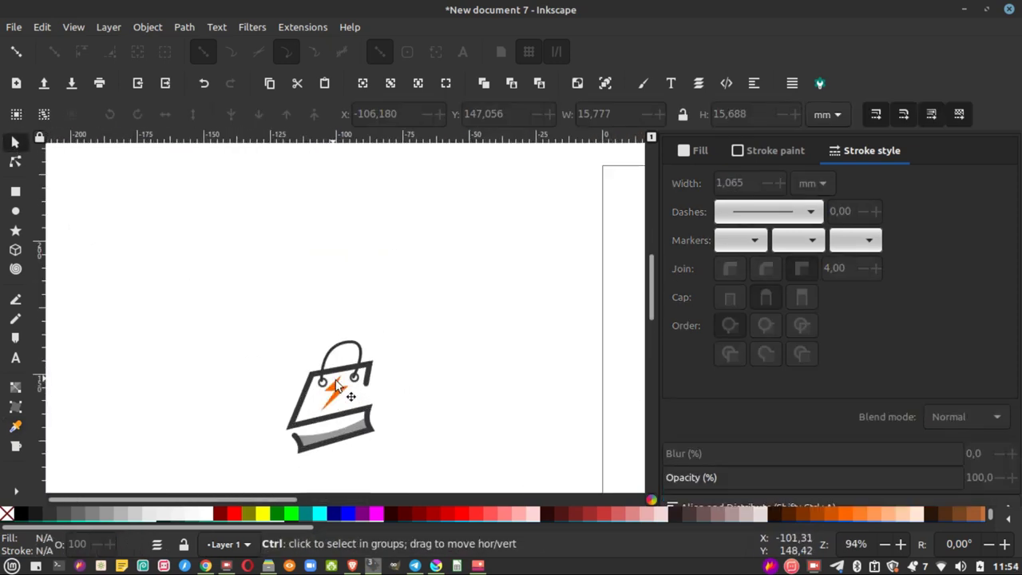
pyautogui.scroll(-2, 351, 351)
pyautogui.hscroll(-1, 351, 352)
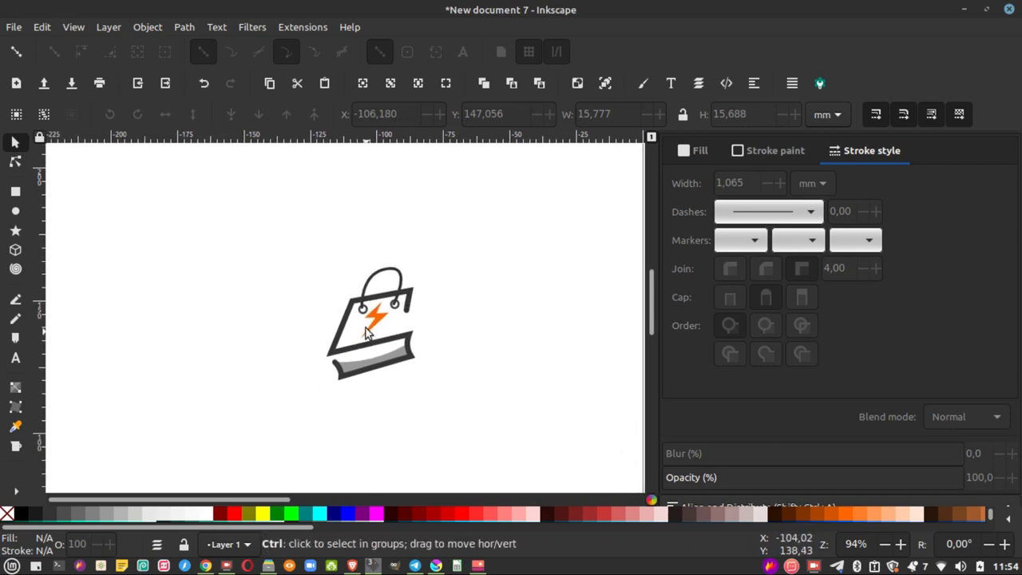
pyautogui.keyDown('ctrl'); pyautogui.scroll(1, 369, 317); pyautogui.keyUp('ctrl')
pyautogui.keyDown('ctrl'); pyautogui.scroll(3, 368, 317); pyautogui.keyUp('ctrl')
pyautogui.keyDown('ctrl'); pyautogui.scroll(2, 397, 321); pyautogui.keyUp('ctrl')
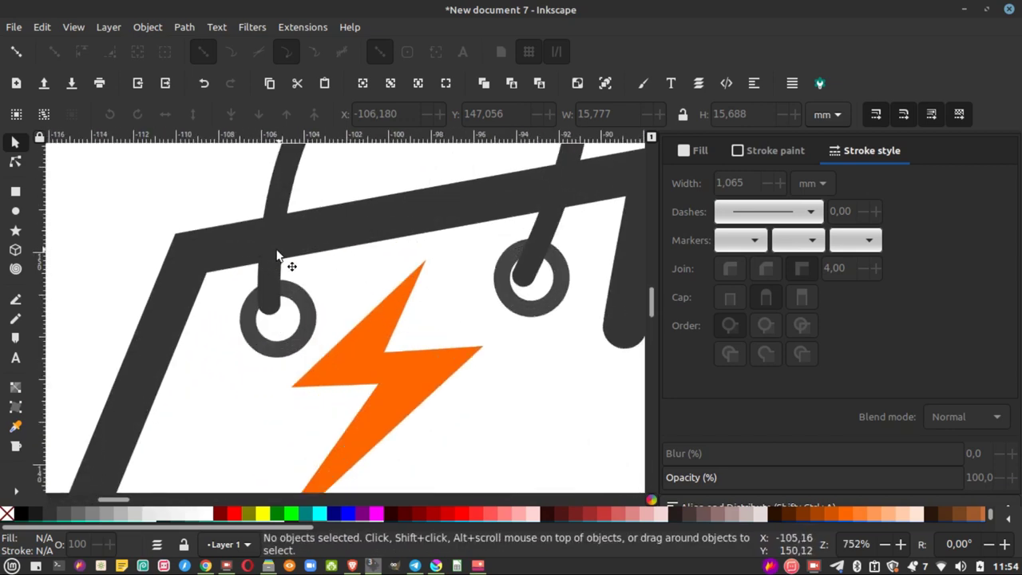
pyautogui.click(279, 258)
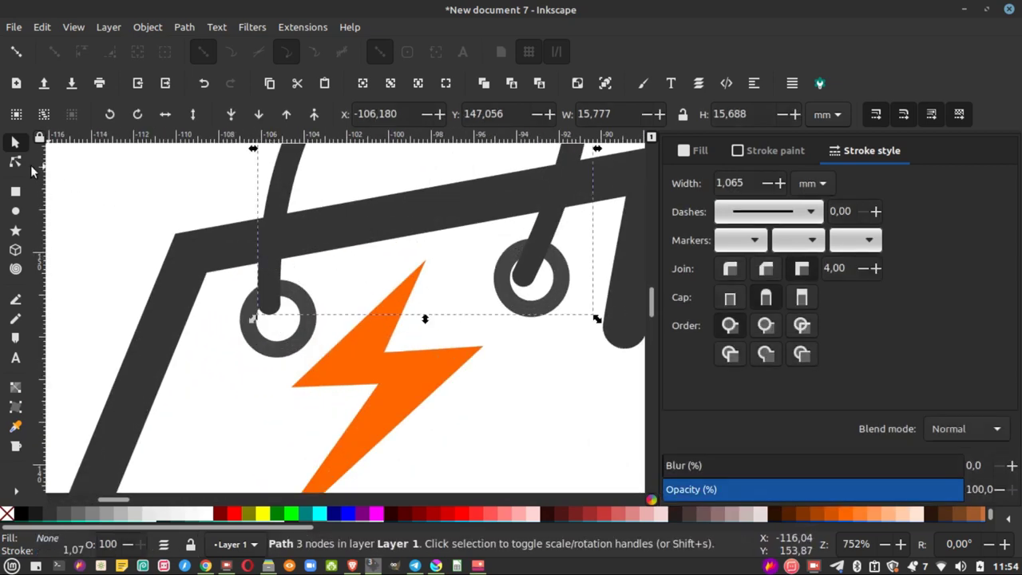
pyautogui.click(24, 169)
pyautogui.moveTo(269, 303)
pyautogui.mouseDown()
pyautogui.moveTo(275, 329)
pyautogui.moveTo(274, 312)
pyautogui.mouseUp()
pyautogui.moveTo(525, 278); pyautogui.dragTo(533, 273)
# - Scale both rings down slightly together
pyautogui.click(543, 320)
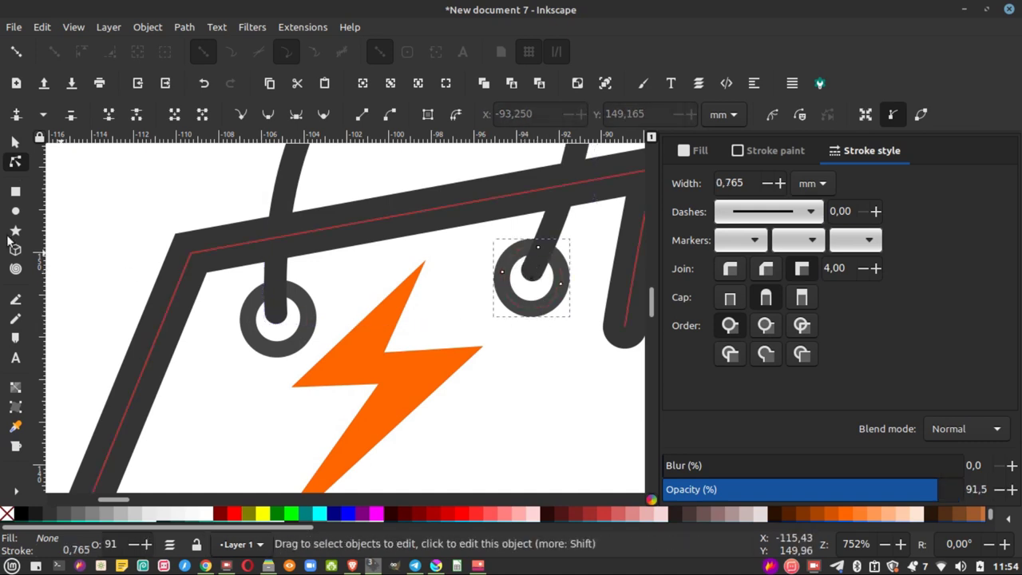
pyautogui.click(15, 142)
pyautogui.moveTo(575, 322); pyautogui.dragTo(566, 313)
pyautogui.hotkey('ctrl', 'z')
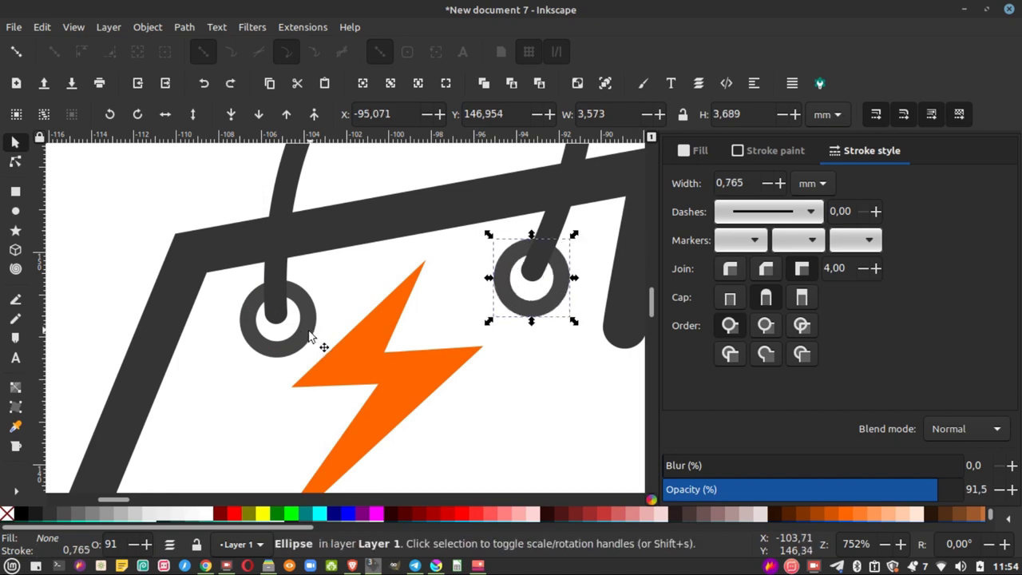
pyautogui.keyDown('shift'); pyautogui.click(311, 333); pyautogui.keyUp('shift')
pyautogui.moveTo(574, 362); pyautogui.dragTo(543, 363)
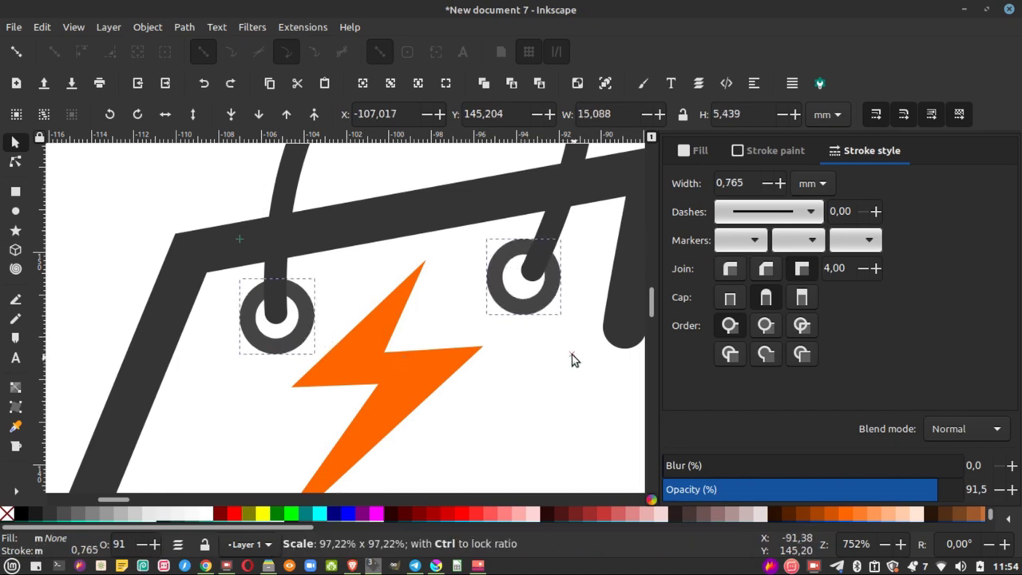
# - Move the right ring onto the right handle end and check the left ring's placement
pyautogui.click(495, 293)
pyautogui.press('e')
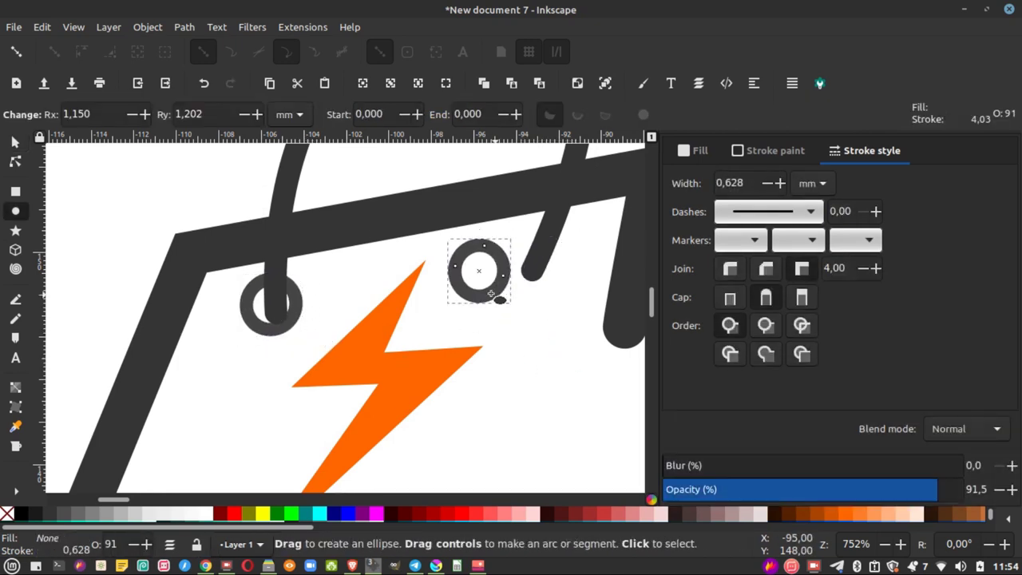
pyautogui.press('s')
pyautogui.moveTo(509, 292); pyautogui.dragTo(553, 297)
pyautogui.click(271, 319)
pyautogui.moveTo(300, 340); pyautogui.dragTo(253, 336)
pyautogui.hotkey('ctrl', 'z')
pyautogui.click(266, 322)
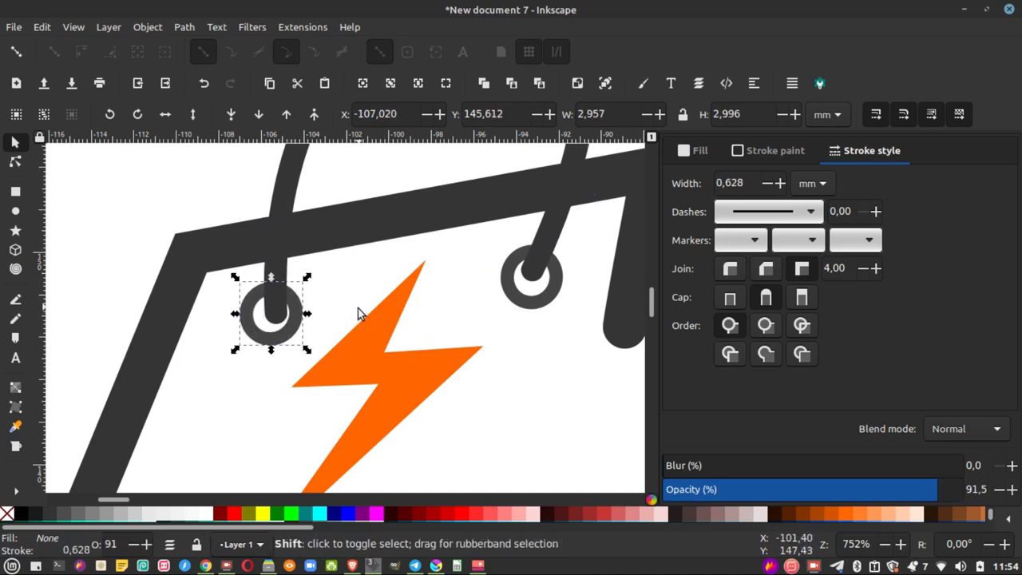
pyautogui.scroll(-4, 362, 304)
pyautogui.click(487, 282)
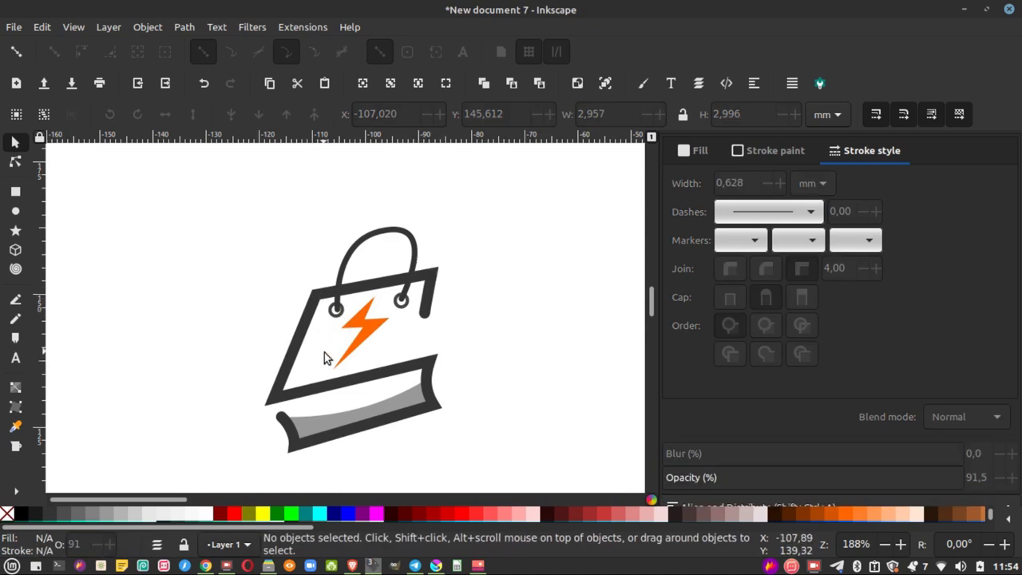
pyautogui.scroll(-3, 316, 361)
pyautogui.hscroll(2, 315, 361)
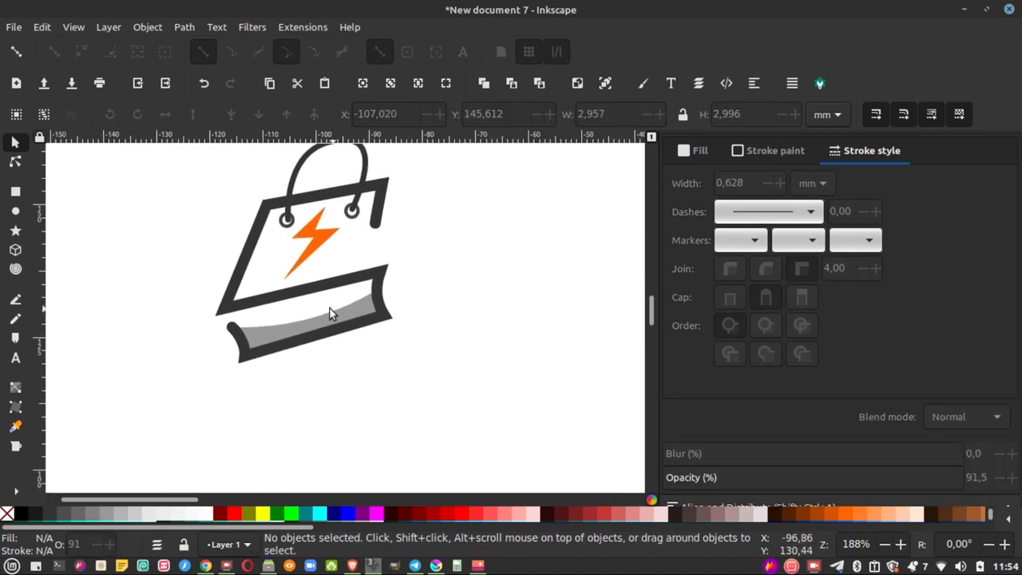
# - Draw a wide flat ellipse below the bag and blur it into a shadow
pyautogui.click(14, 211)
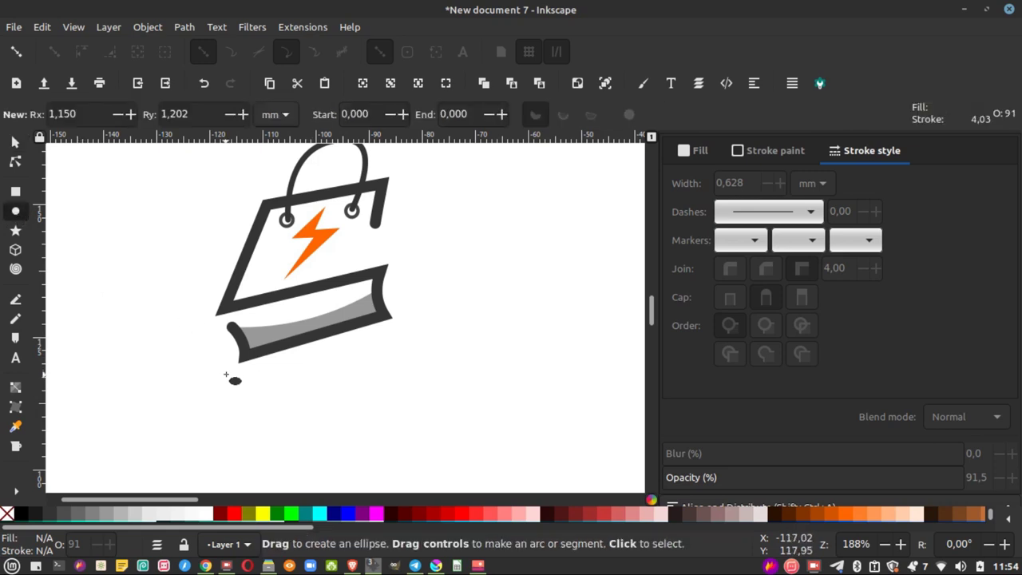
pyautogui.moveTo(226, 375); pyautogui.dragTo(404, 399)
pyautogui.click(16, 142)
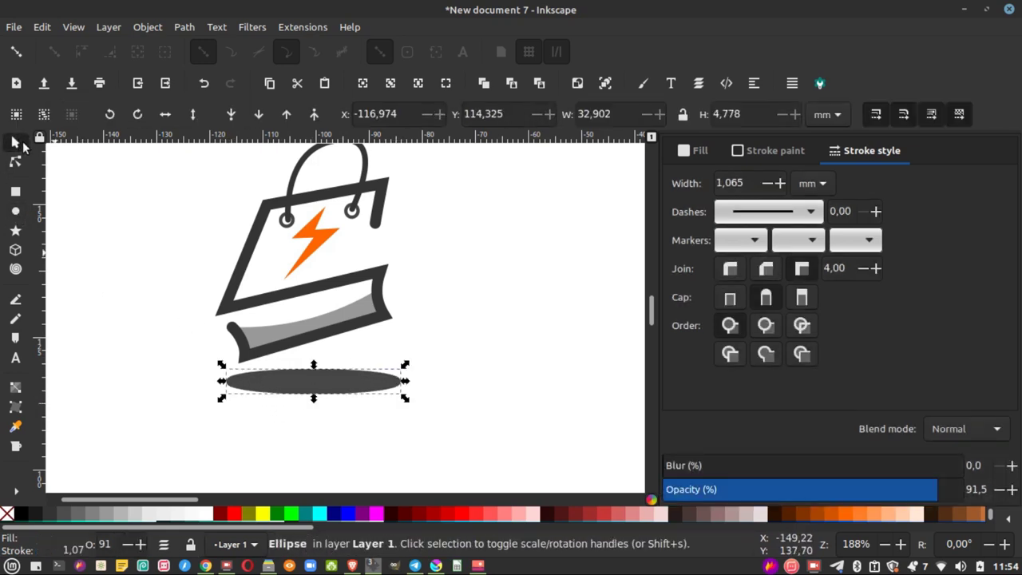
pyautogui.moveTo(684, 468); pyautogui.dragTo(768, 487)
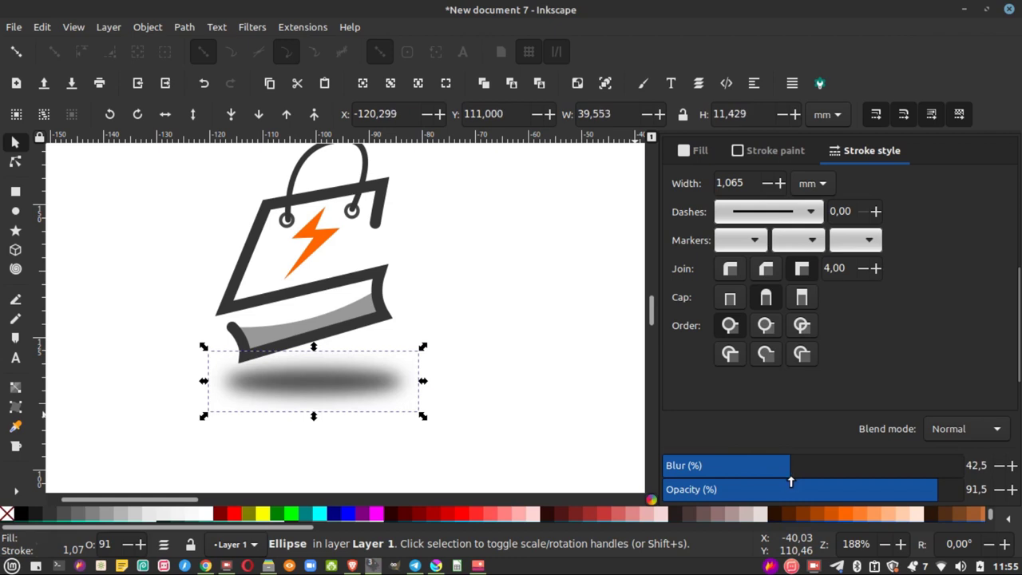
pyautogui.moveTo(768, 487); pyautogui.dragTo(812, 487)
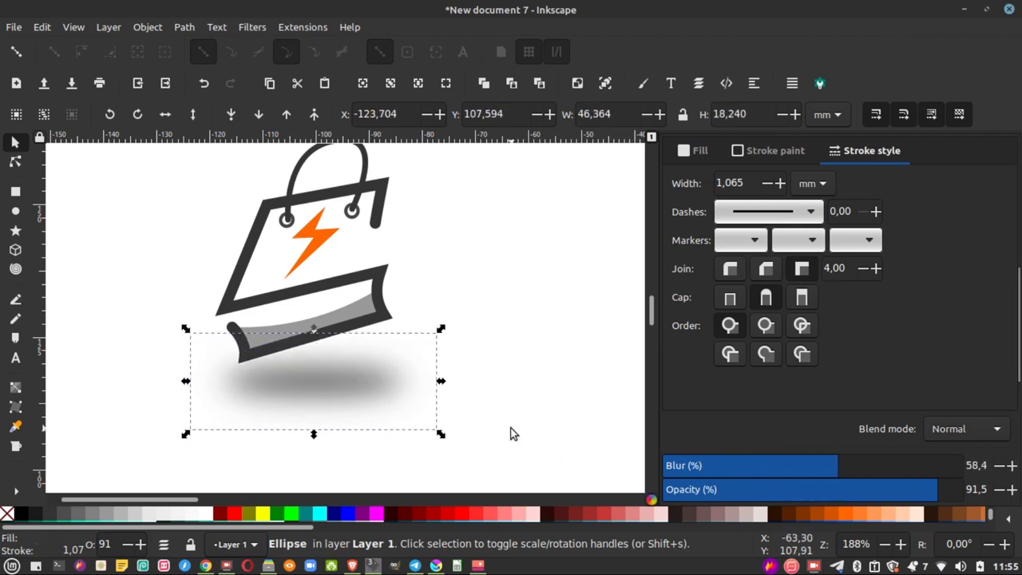
pyautogui.click(349, 368)
# - Squash and widen the shadow ellipse beneath the bag with about 43.5% blur
pyautogui.click(318, 366)
pyautogui.moveTo(313, 327)
pyautogui.mouseDown()
pyautogui.moveTo(312, 384)
pyautogui.moveTo(304, 374)
pyautogui.mouseUp()
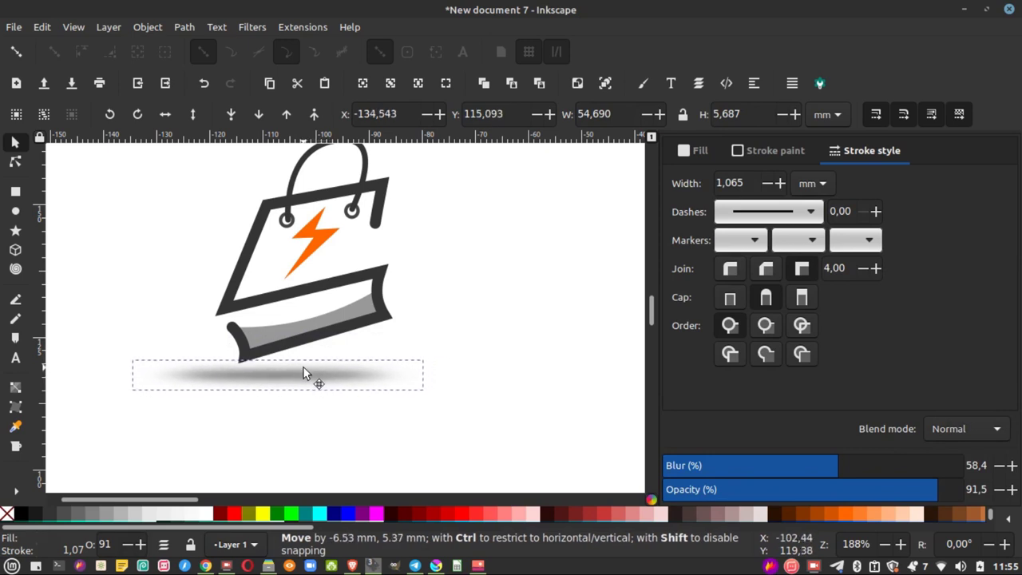
pyautogui.moveTo(137, 381)
pyautogui.mouseDown()
pyautogui.moveTo(168, 388)
pyautogui.moveTo(244, 376)
pyautogui.mouseUp()
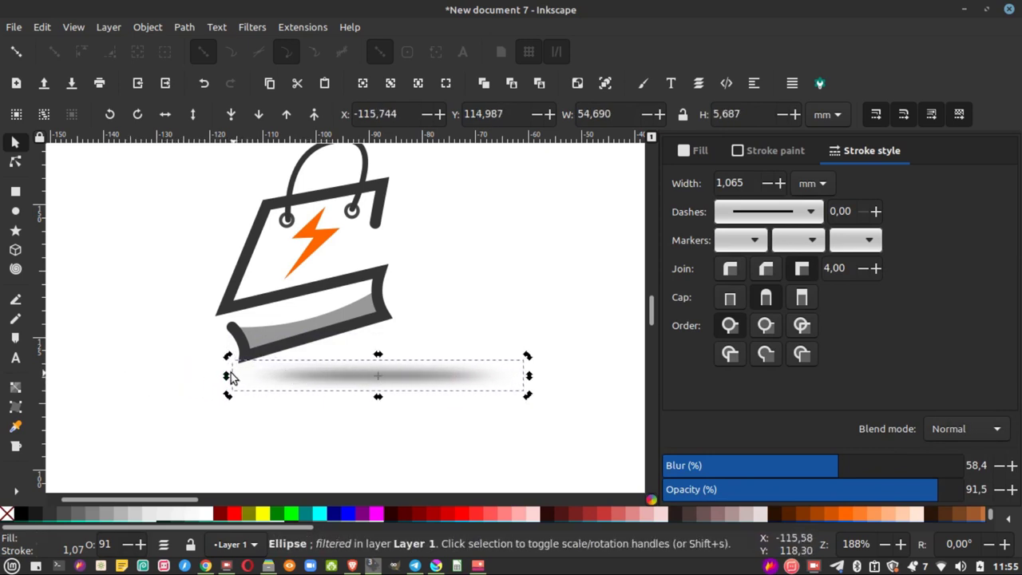
pyautogui.moveTo(526, 381)
pyautogui.mouseDown()
pyautogui.moveTo(333, 372)
pyautogui.moveTo(330, 388)
pyautogui.mouseUp()
pyautogui.click(333, 332)
pyautogui.click(459, 295)
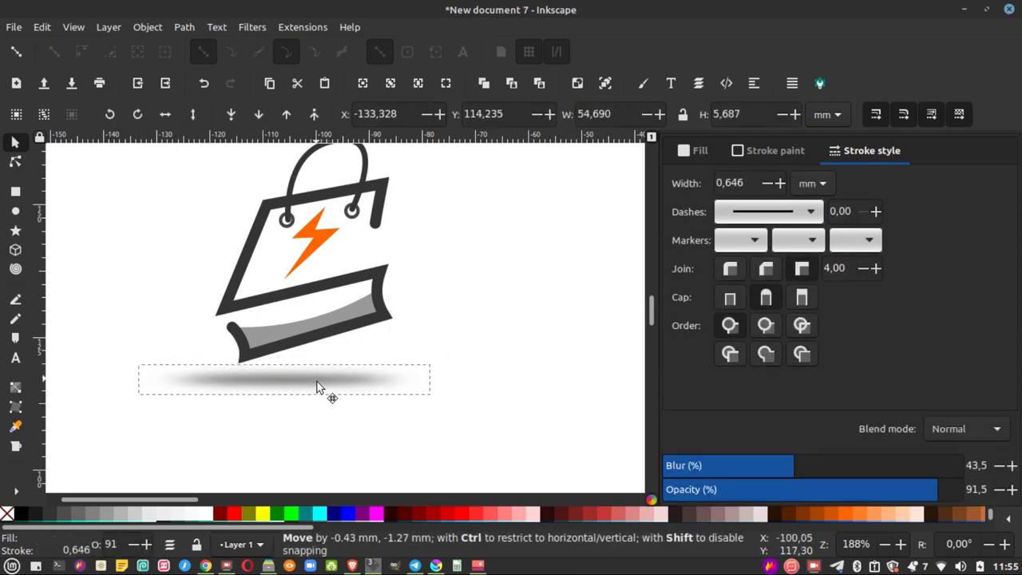
pyautogui.click(397, 336)
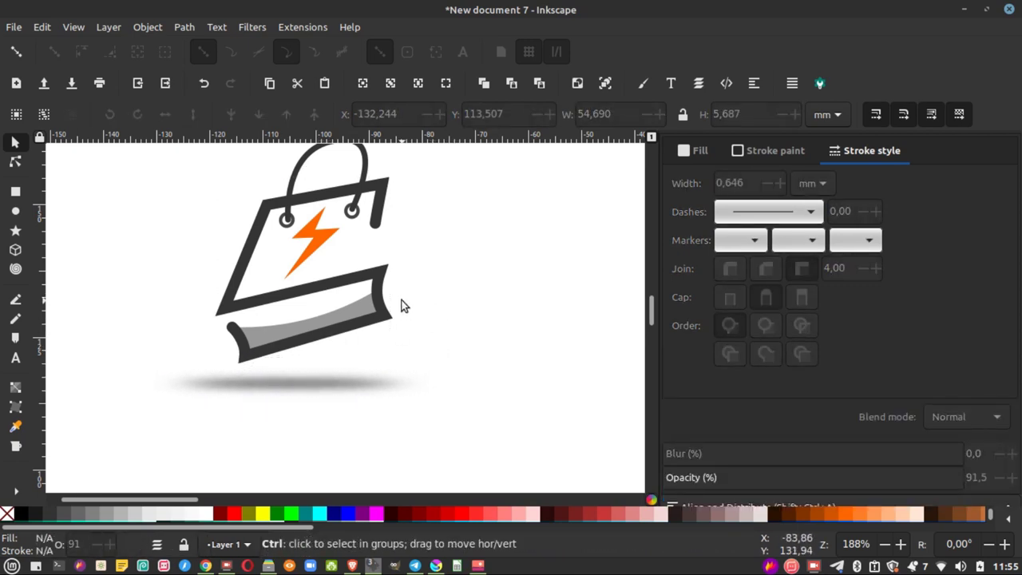
pyautogui.keyDown('ctrl'); pyautogui.scroll(-1, 411, 296); pyautogui.keyUp('ctrl')
pyautogui.keyDown('ctrl'); pyautogui.scroll(-2, 410, 297); pyautogui.keyUp('ctrl')
# - Type the word 'startUP' to the right of the bag icon
pyautogui.moveTo(491, 262); pyautogui.dragTo(423, 333)
pyautogui.click(15, 360)
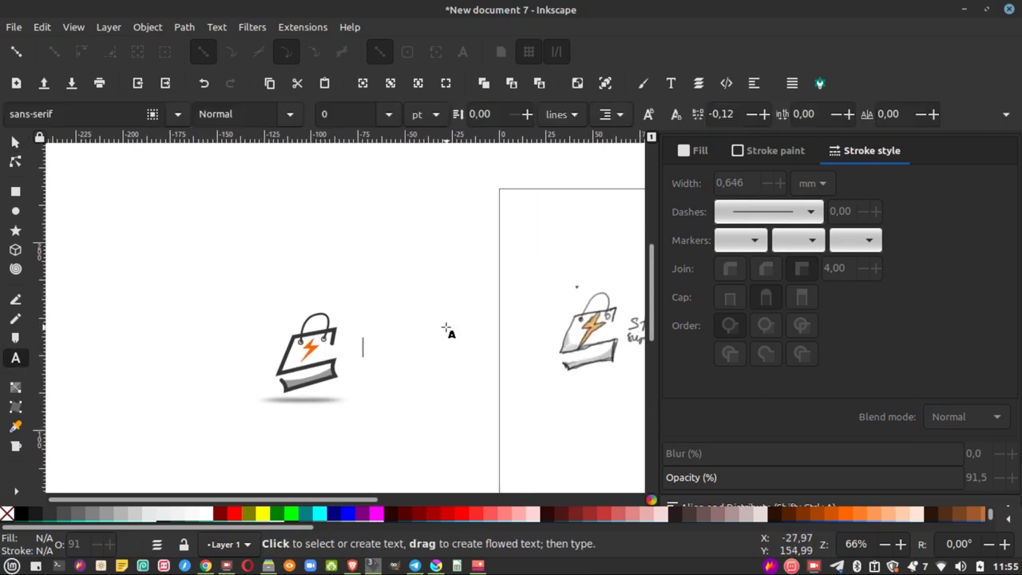
pyautogui.write('Sra')
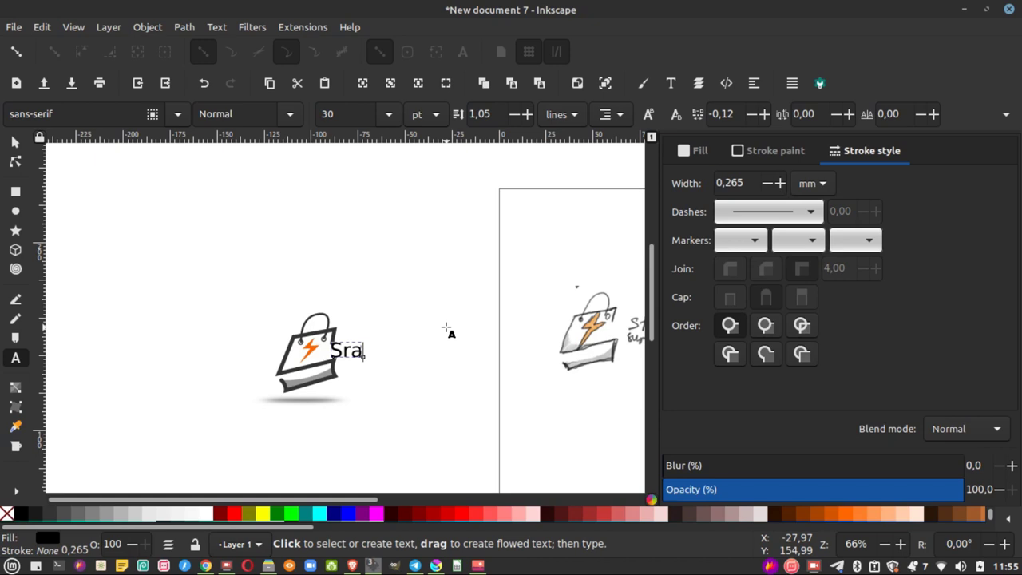
pyautogui.hotkey('ctrl', 'z')
pyautogui.hotkey('ctrl', 'shift', 'a')
pyautogui.write('ST')
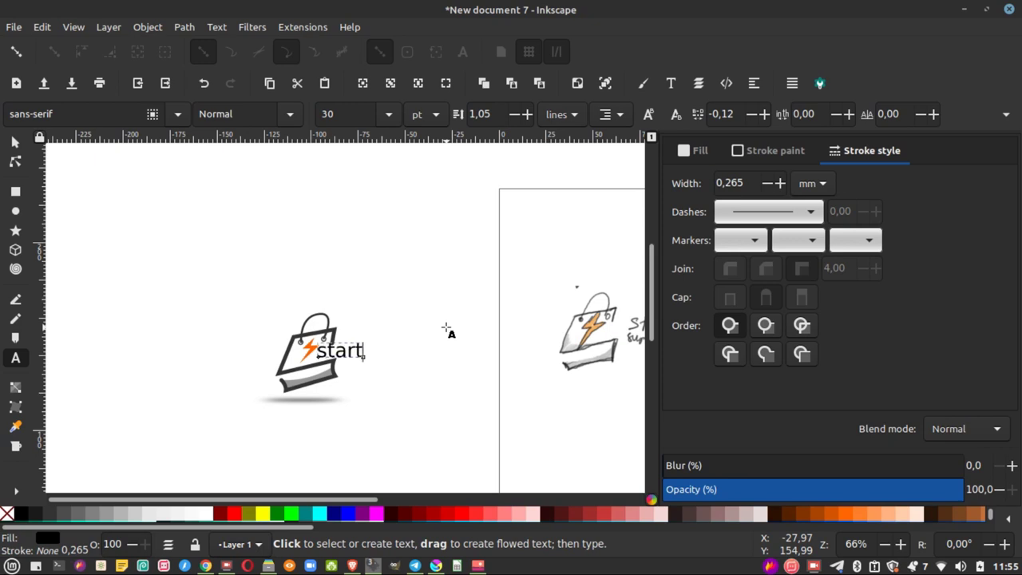
pyautogui.write('P')
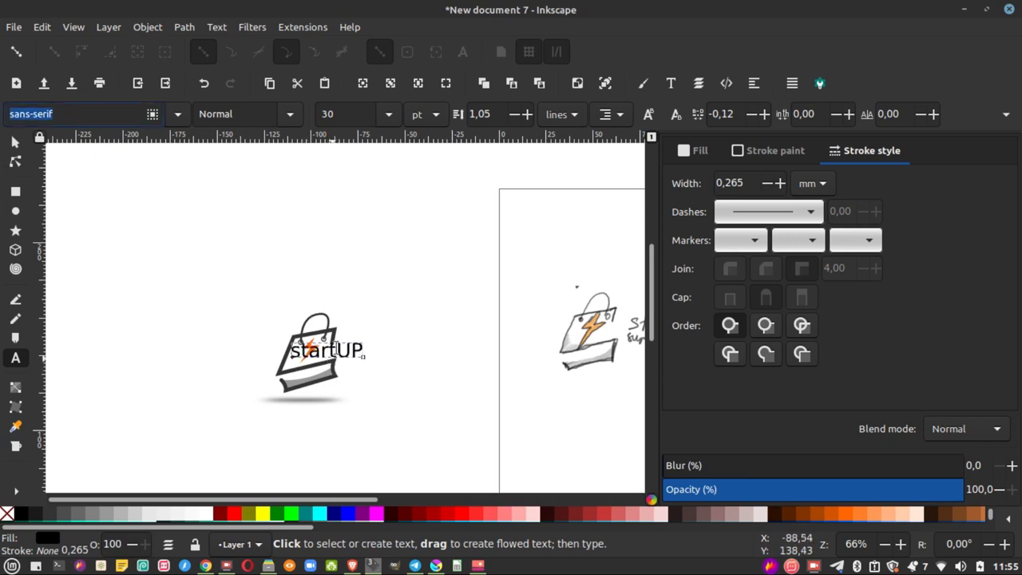
pyautogui.hotkey('ctrl', 'a')
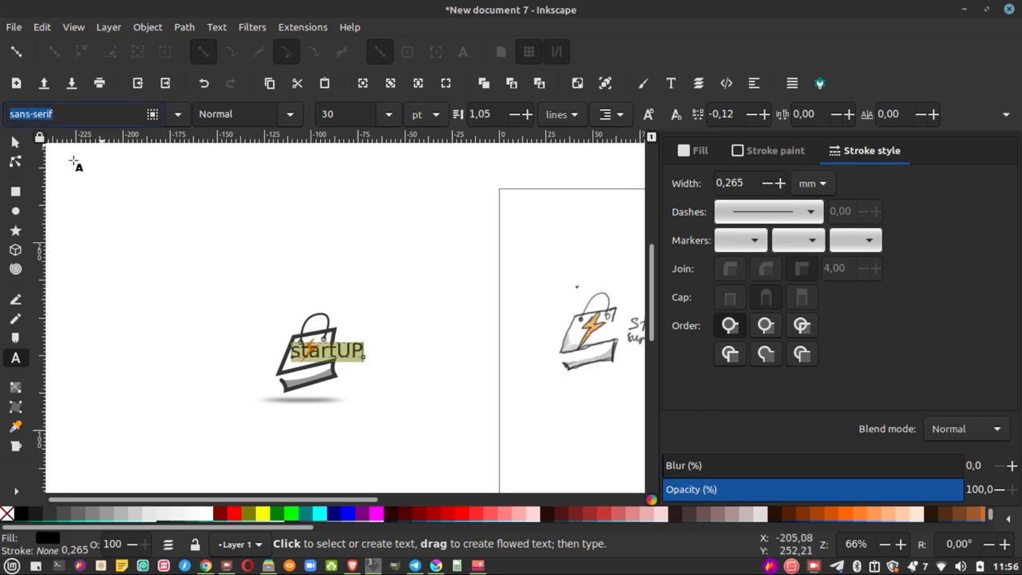
# - Shift the 'startUP' text further right of the bag
pyautogui.click(14, 142)
pyautogui.moveTo(355, 356); pyautogui.dragTo(405, 358)
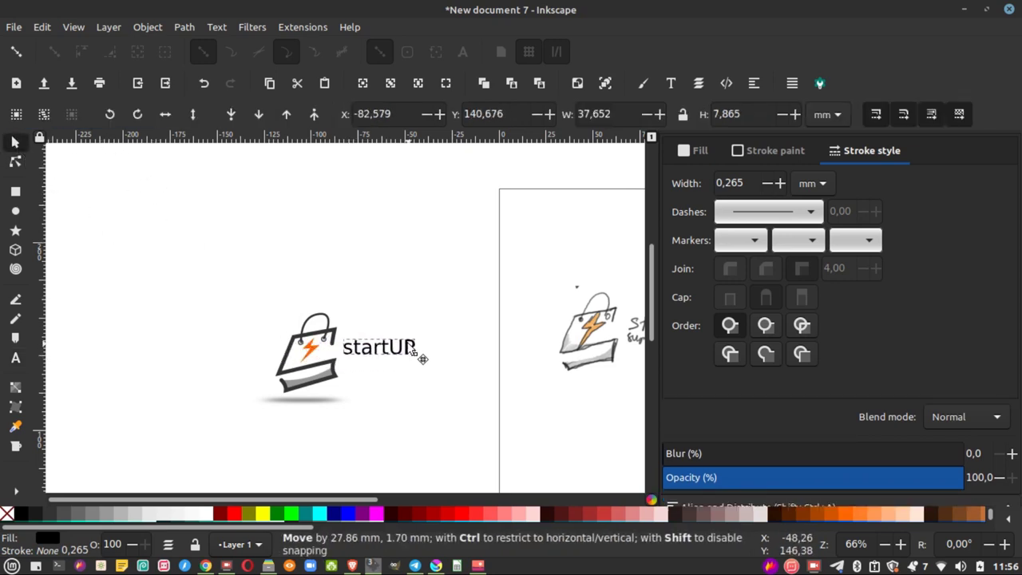
pyautogui.click(429, 325)
pyautogui.scroll(1, 403, 366)
pyautogui.scroll(2, 403, 365)
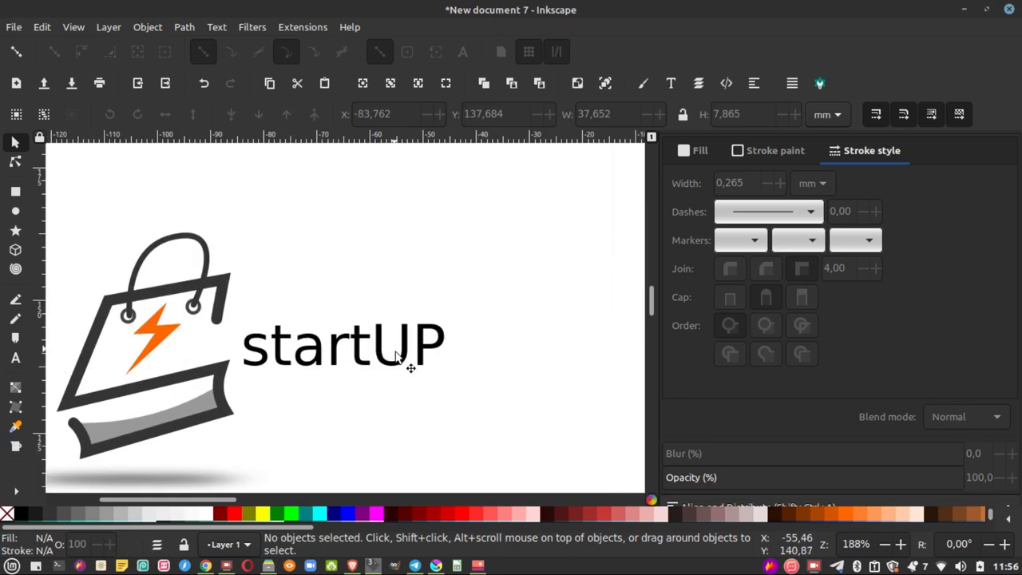
# - Make the letters UP bold in startUP and nudge the wordmark up and right
pyautogui.scroll(1, 383, 348)
pyautogui.click(383, 347)
pyautogui.click(15, 358)
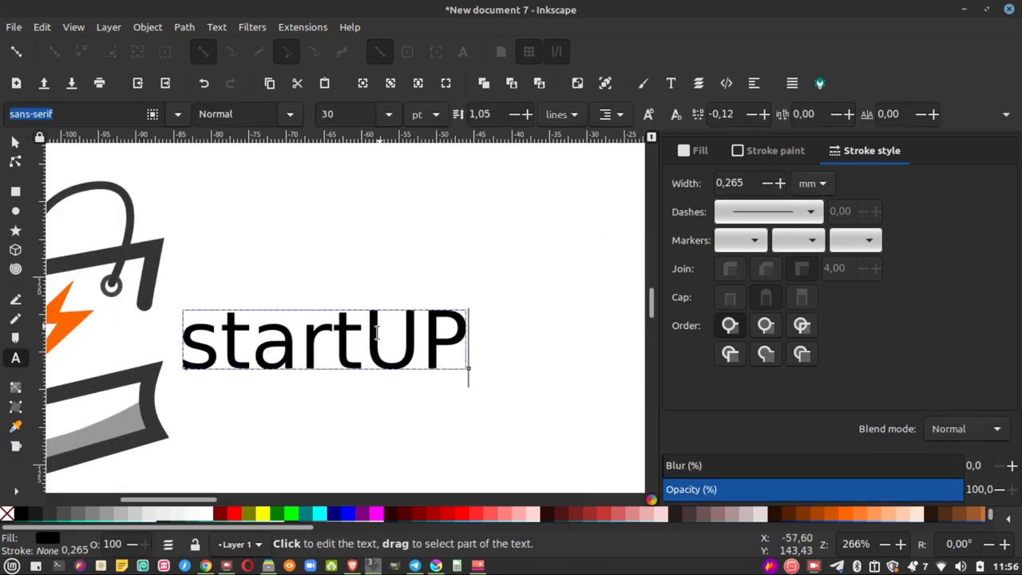
pyautogui.moveTo(468, 343); pyautogui.dragTo(364, 344)
pyautogui.click(291, 117)
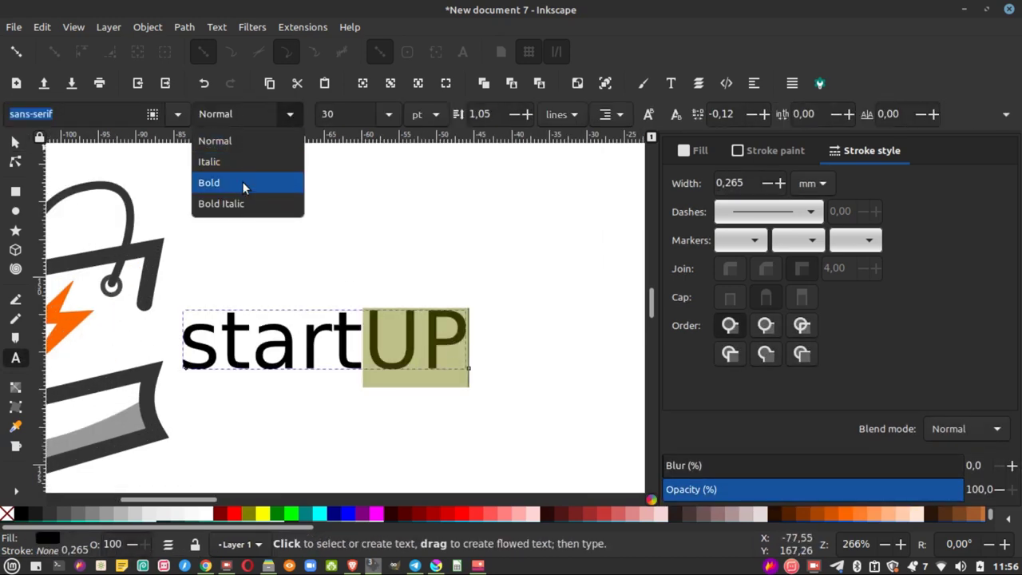
pyautogui.click(242, 182)
pyautogui.click(15, 142)
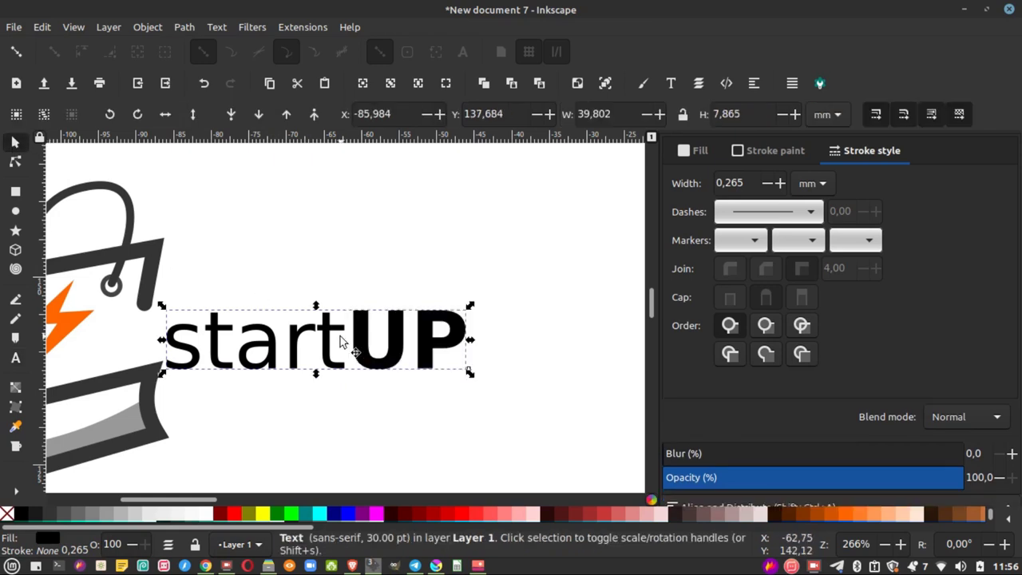
pyautogui.moveTo(340, 336)
pyautogui.mouseDown()
pyautogui.moveTo(375, 317)
pyautogui.moveTo(398, 382)
pyautogui.mouseUp()
# - Duplicate the wordmark as 'superstore' at 16 pt and place it directly beneath startUP
pyautogui.hotkey('ctrl', 'd')
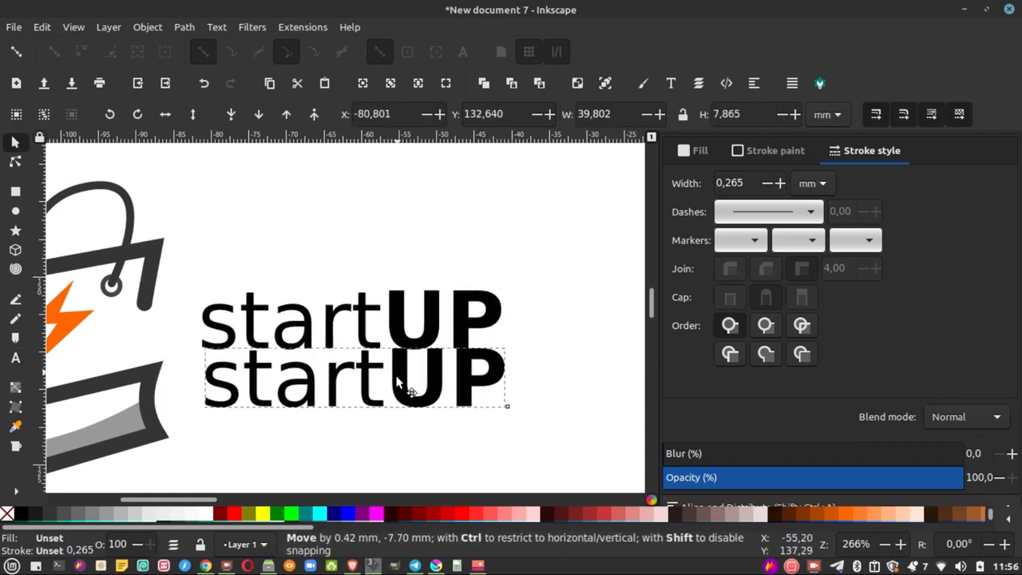
pyautogui.press('t')
pyautogui.hotkey('ctrl', 'a')
pyautogui.write('superstore')
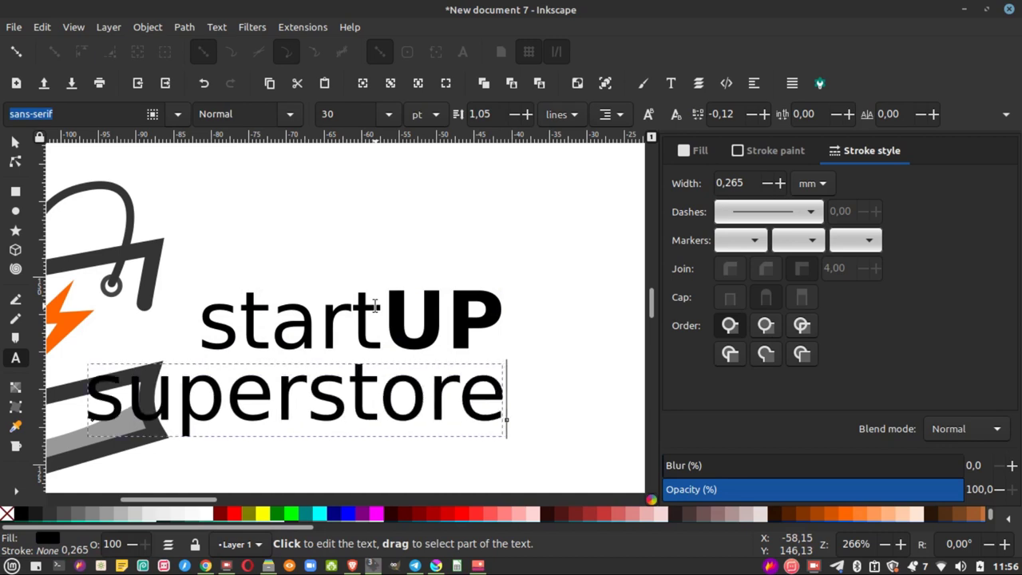
pyautogui.hotkey('ctrl', 'a')
pyautogui.click(389, 114)
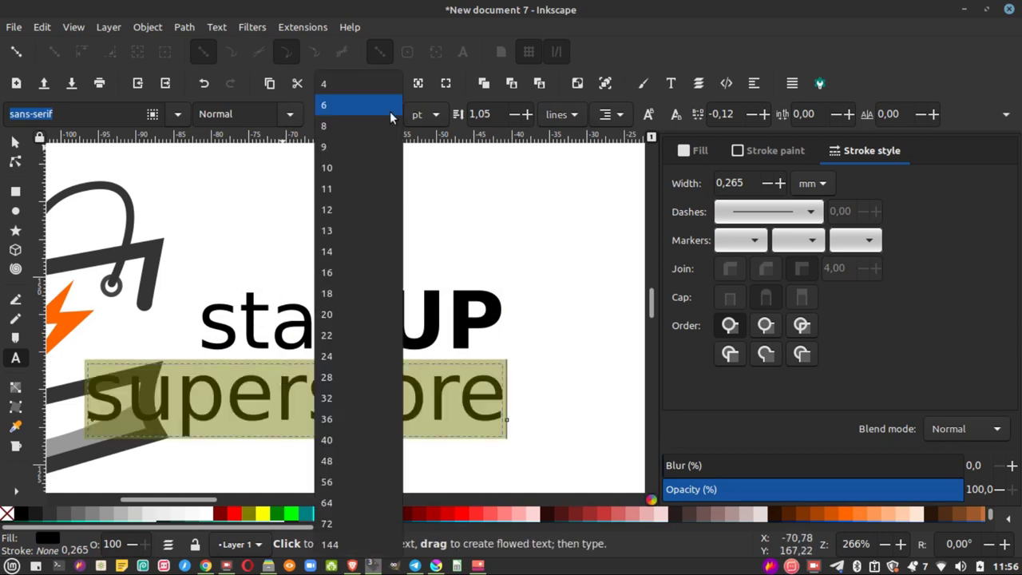
pyautogui.click(356, 318)
pyautogui.click(389, 113)
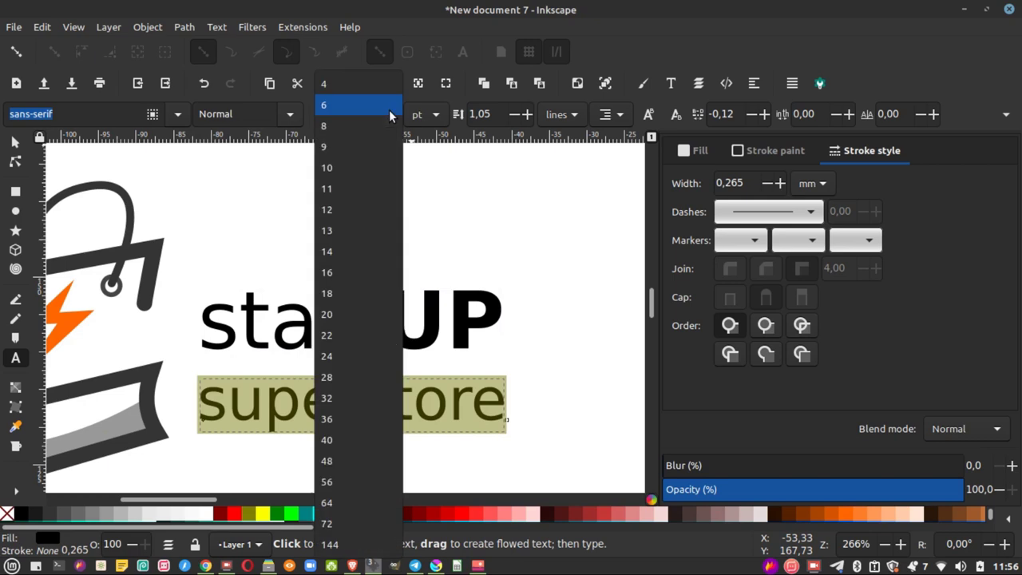
pyautogui.press('Escape')
pyautogui.press('Up')
pyautogui.press('Up')
pyautogui.press('Up')
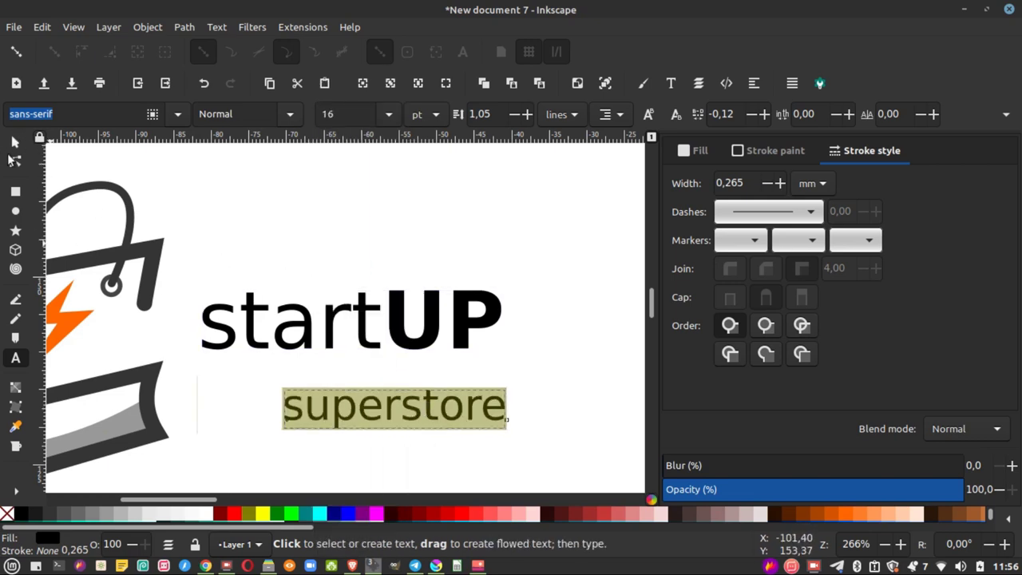
pyautogui.click(15, 143)
pyautogui.moveTo(410, 407); pyautogui.dragTo(332, 374)
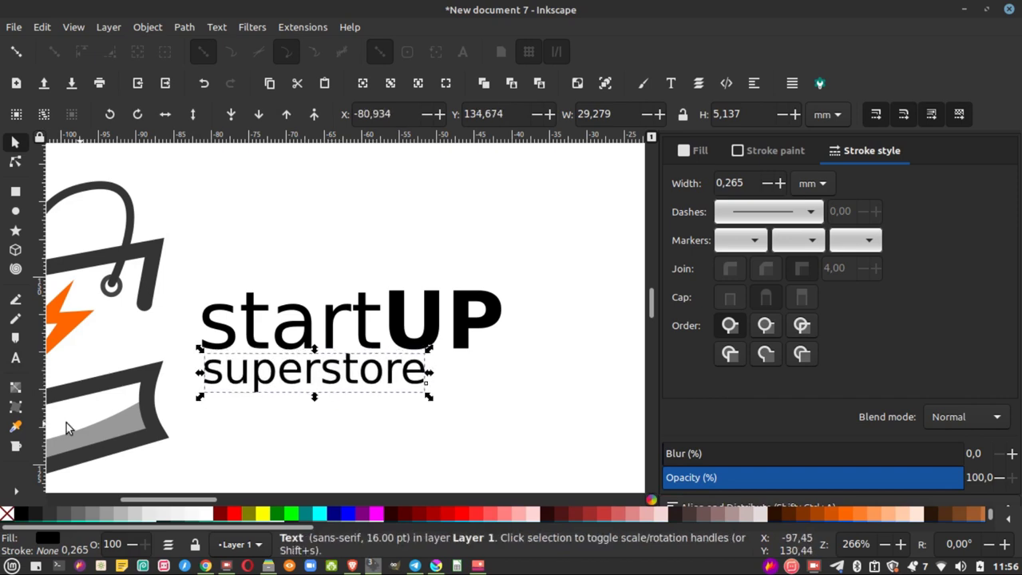
# - Replace the uppercase UP in startUP with lowercase 'up'
pyautogui.click(15, 361)
pyautogui.moveTo(409, 312); pyautogui.dragTo(461, 289)
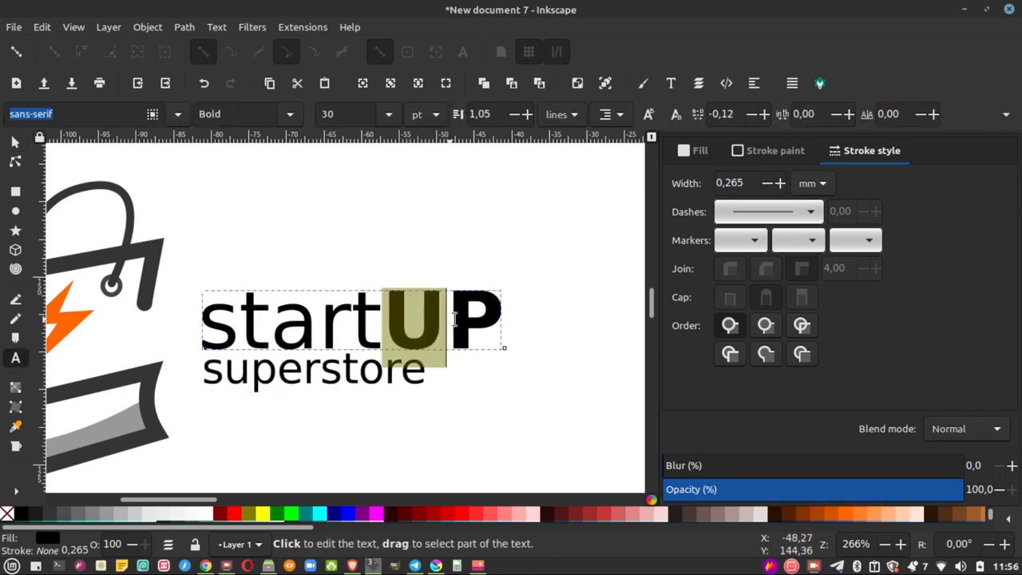
pyautogui.press('End')
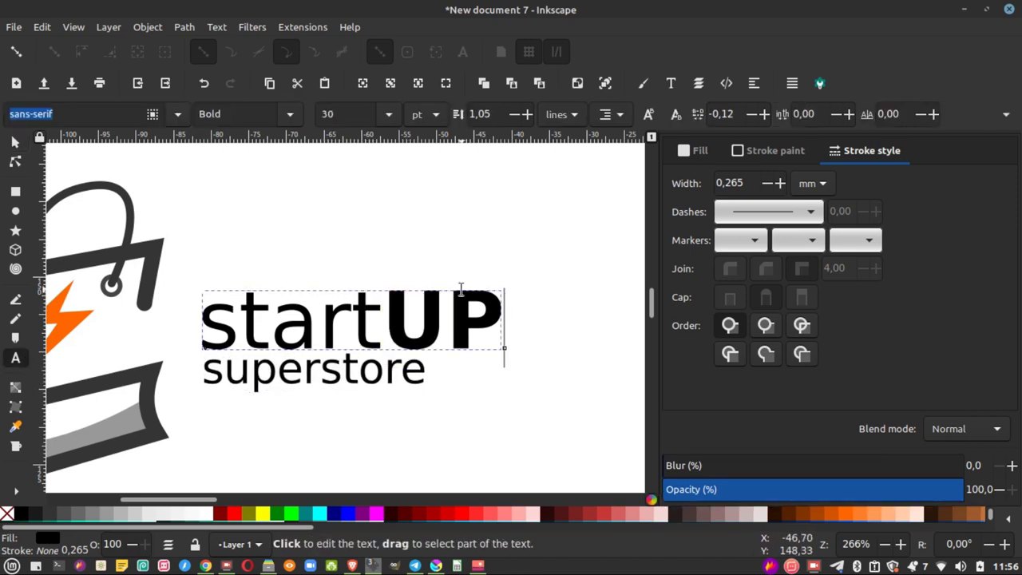
pyautogui.press('BackSpace')
pyautogui.press('BackSpace')
pyautogui.write('up')
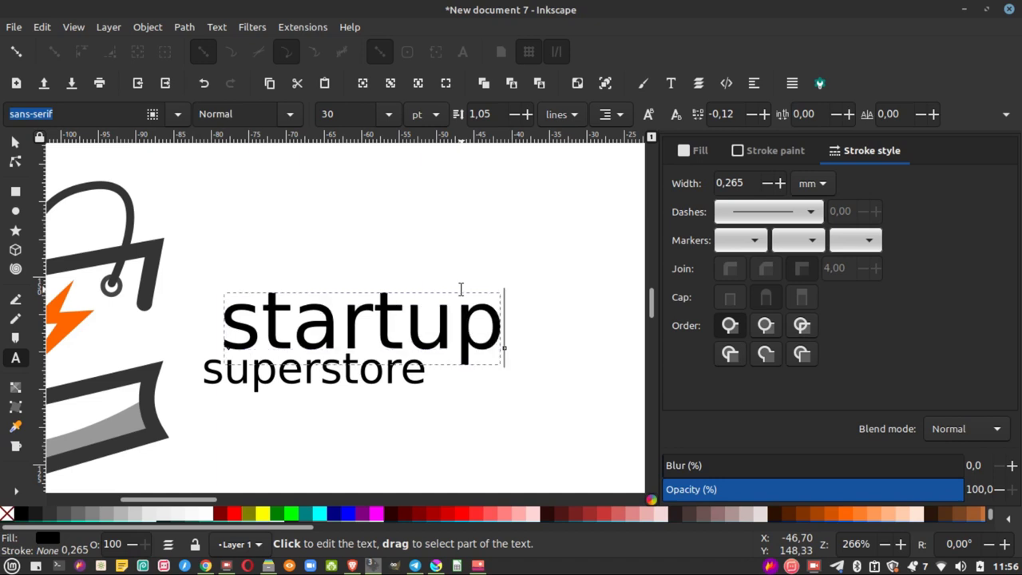
# - Make the lowercase 'up' bold and put the superstore text into editing
pyautogui.moveTo(404, 323); pyautogui.dragTo(490, 327)
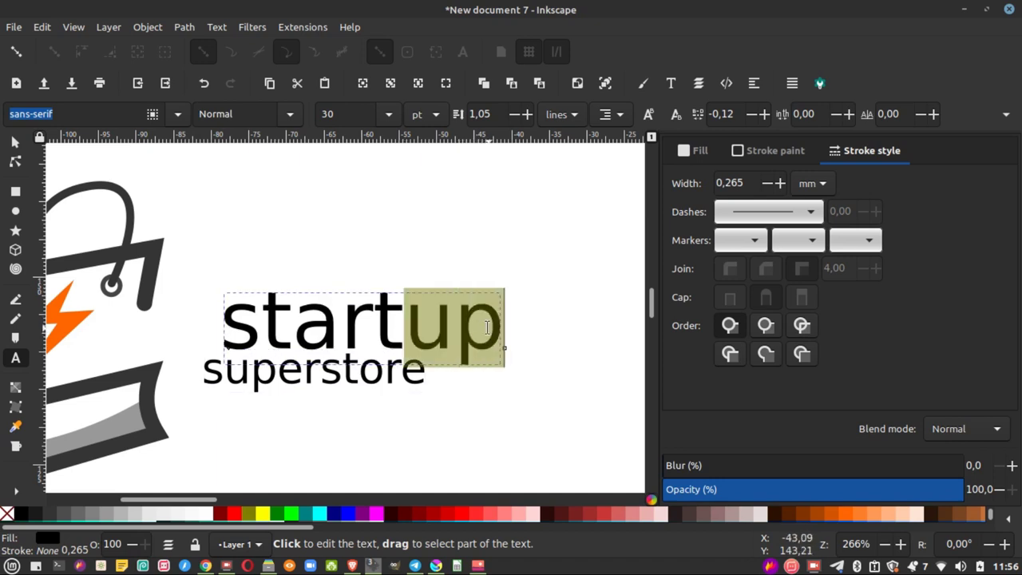
pyautogui.click(289, 114)
pyautogui.click(228, 180)
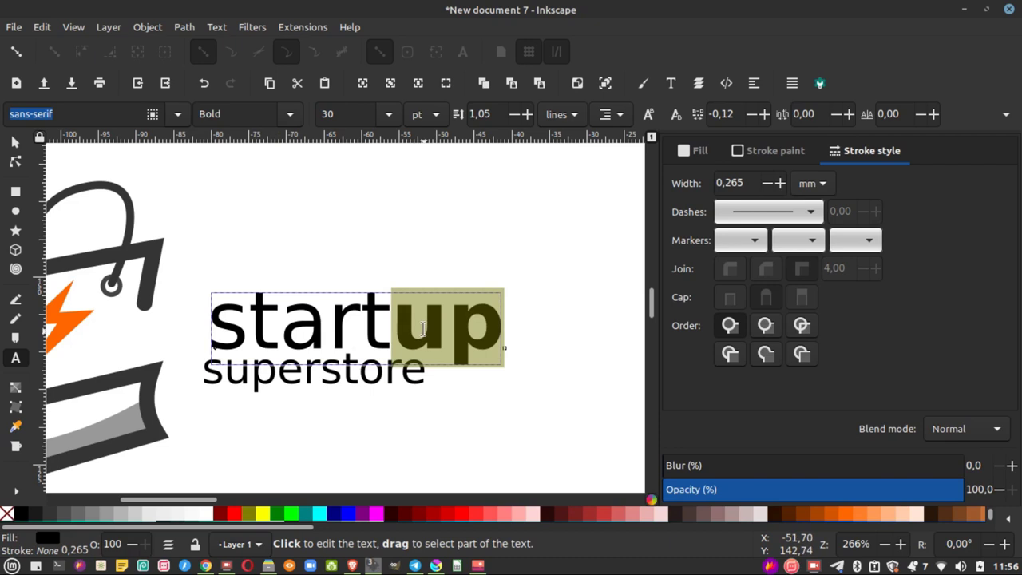
pyautogui.press('Left')
pyautogui.click(18, 142)
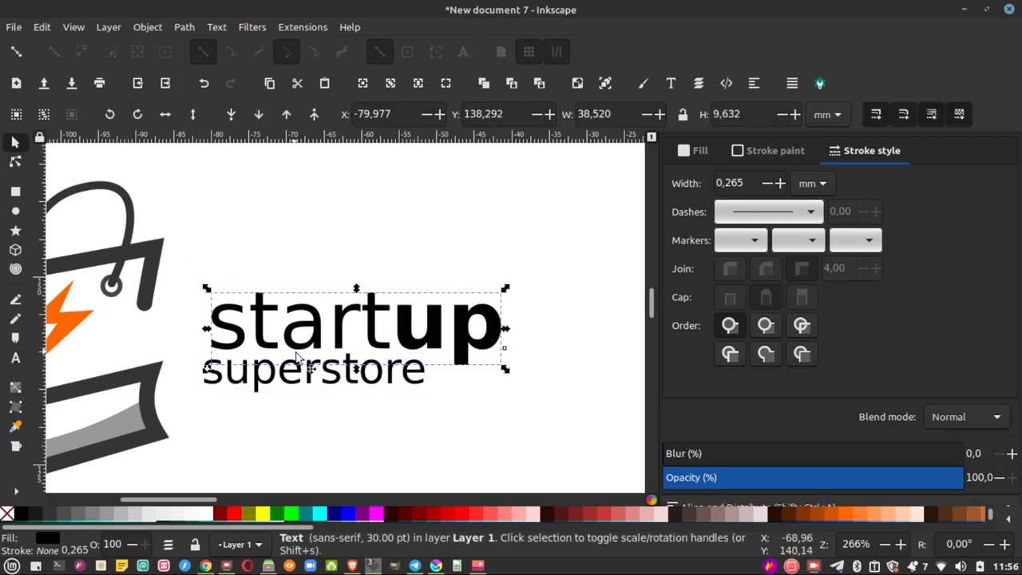
pyautogui.click(333, 386)
pyautogui.click(15, 358)
# - Set superstore's letter spacing to 2, undoing an accidental stroke width of 3
pyautogui.click(209, 369)
pyautogui.hotkey('ctrl', 'a')
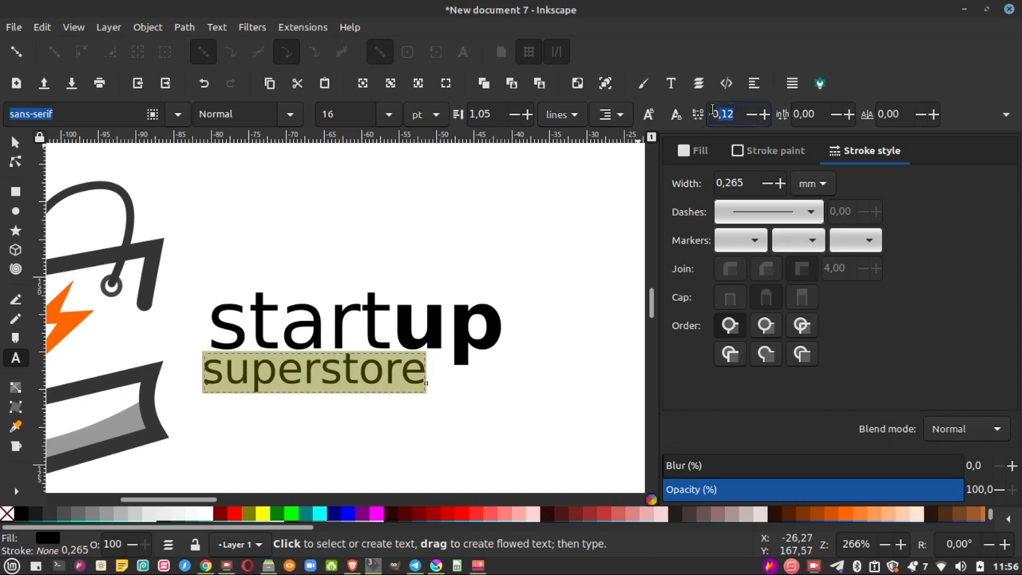
pyautogui.write('5')
pyautogui.press('Return')
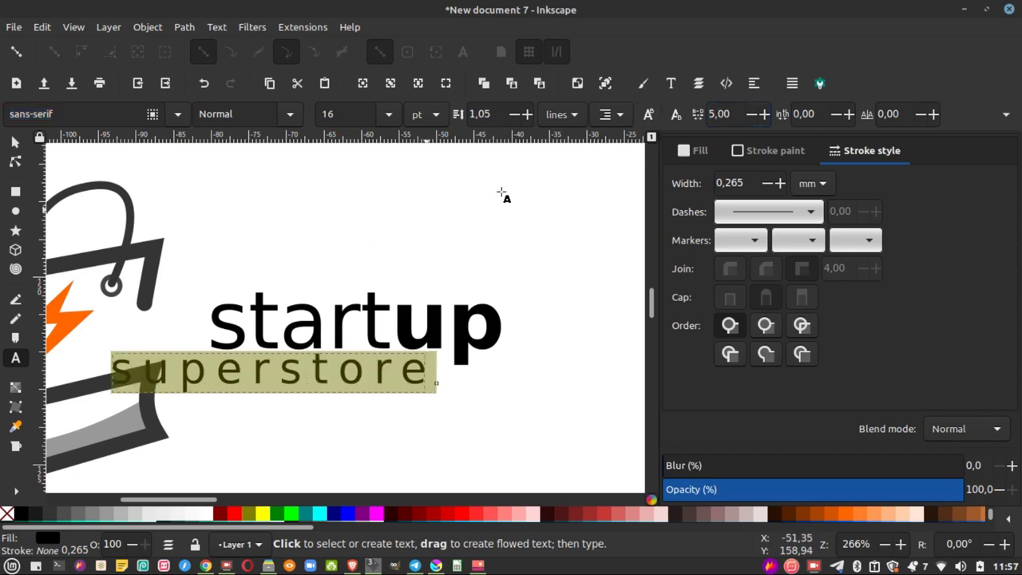
pyautogui.doubleClick(735, 183)
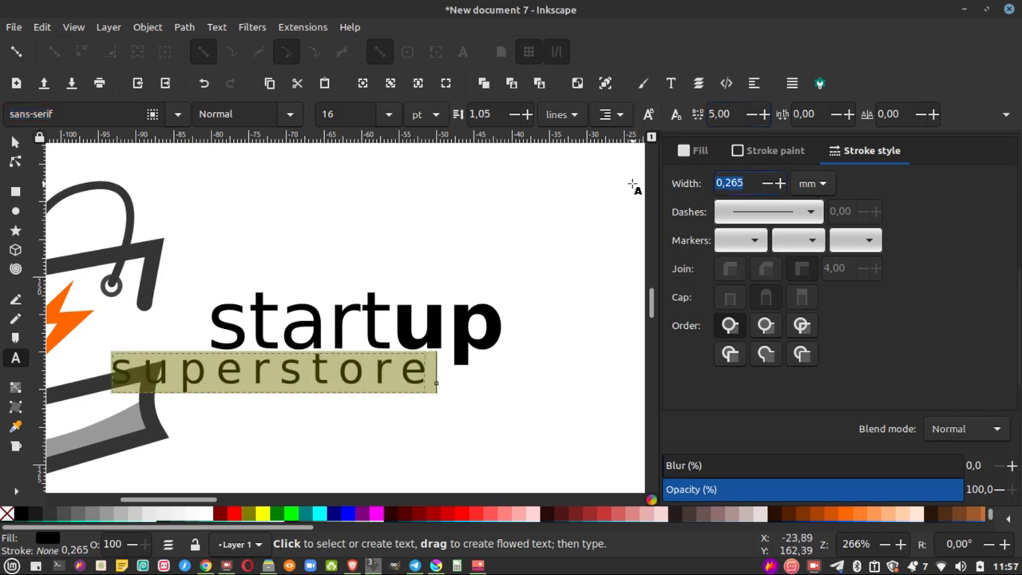
pyautogui.write('3')
pyautogui.press('Return')
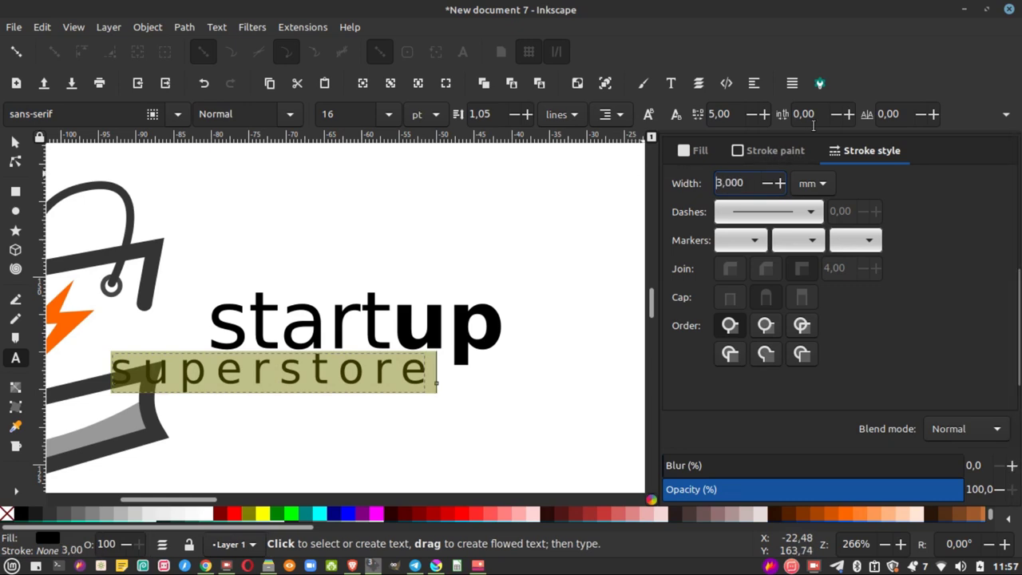
pyautogui.hotkey('ctrl', 'z')
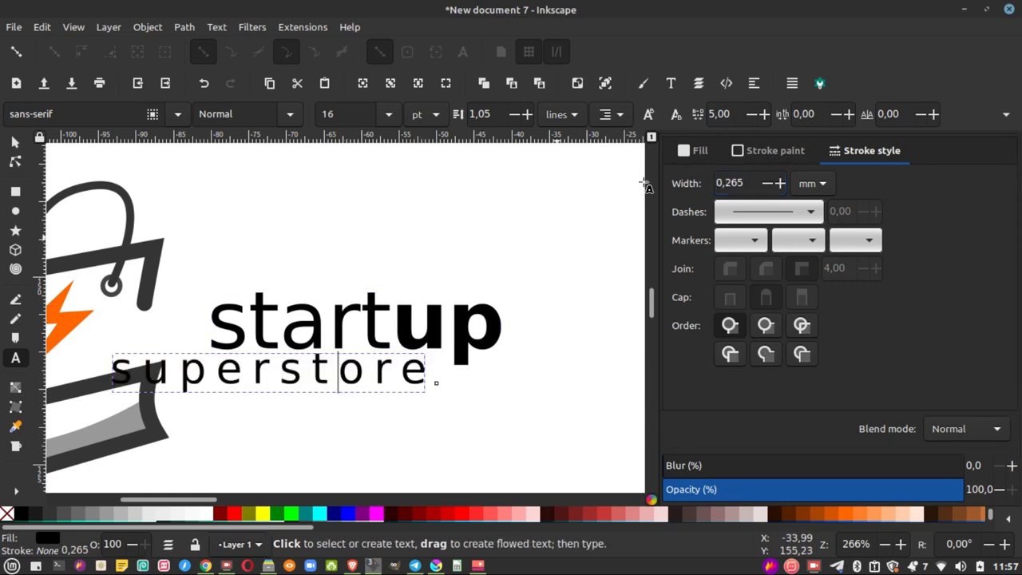
pyautogui.click(737, 119)
pyautogui.write('3')
pyautogui.press('Return')
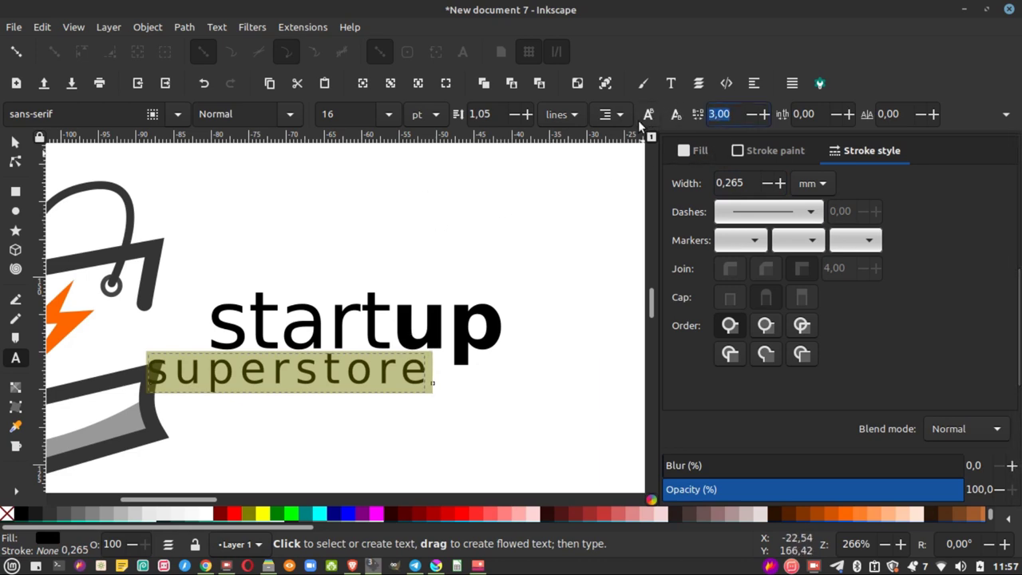
pyautogui.write('2')
pyautogui.press('Return')
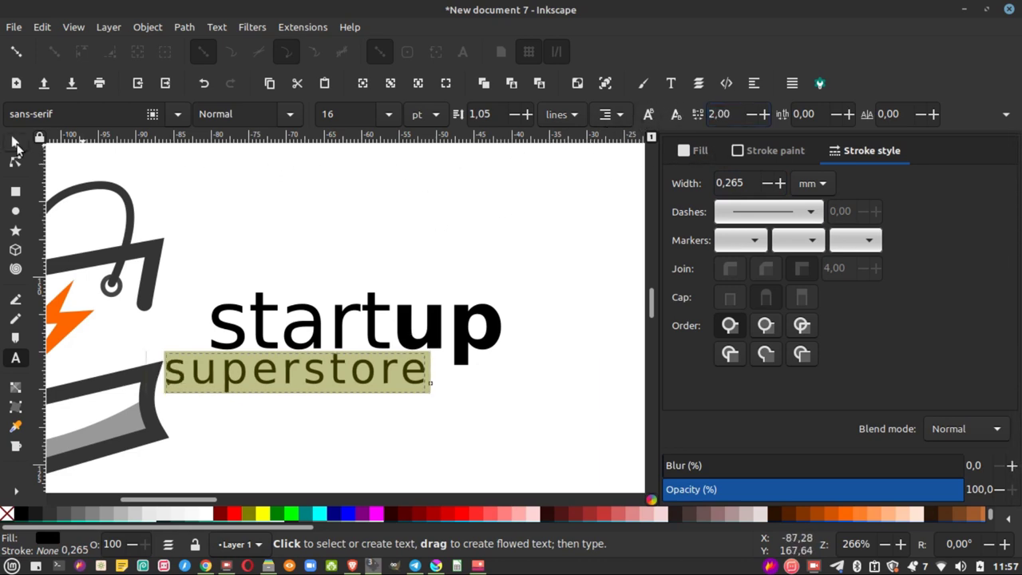
# - Scale superstore down under startup and fill it with the bolt's orange
pyautogui.click(16, 144)
pyautogui.moveTo(433, 348)
pyautogui.mouseDown()
pyautogui.moveTo(387, 357)
pyautogui.moveTo(428, 372)
pyautogui.mouseUp()
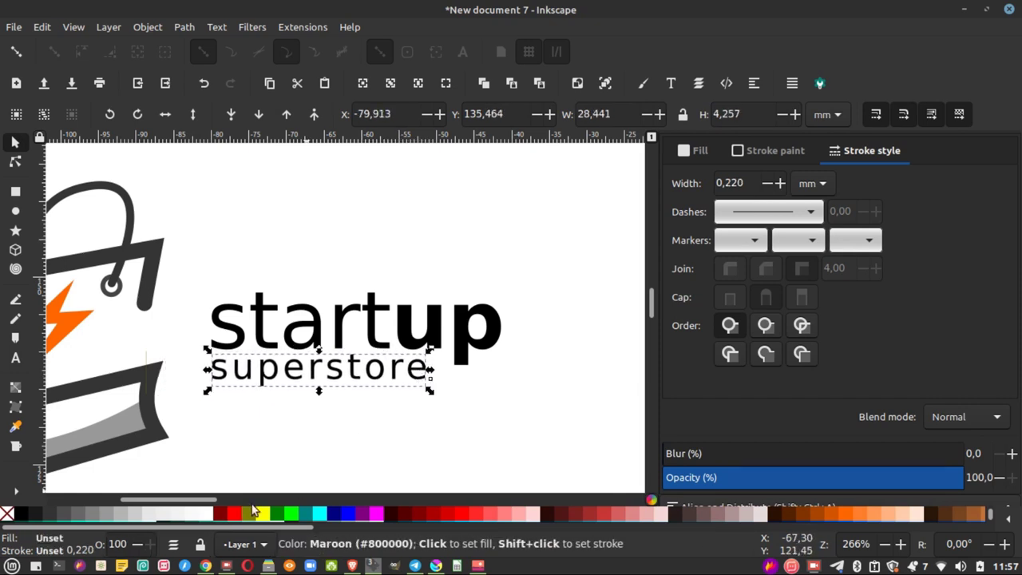
pyautogui.press('d')
pyautogui.click(60, 316)
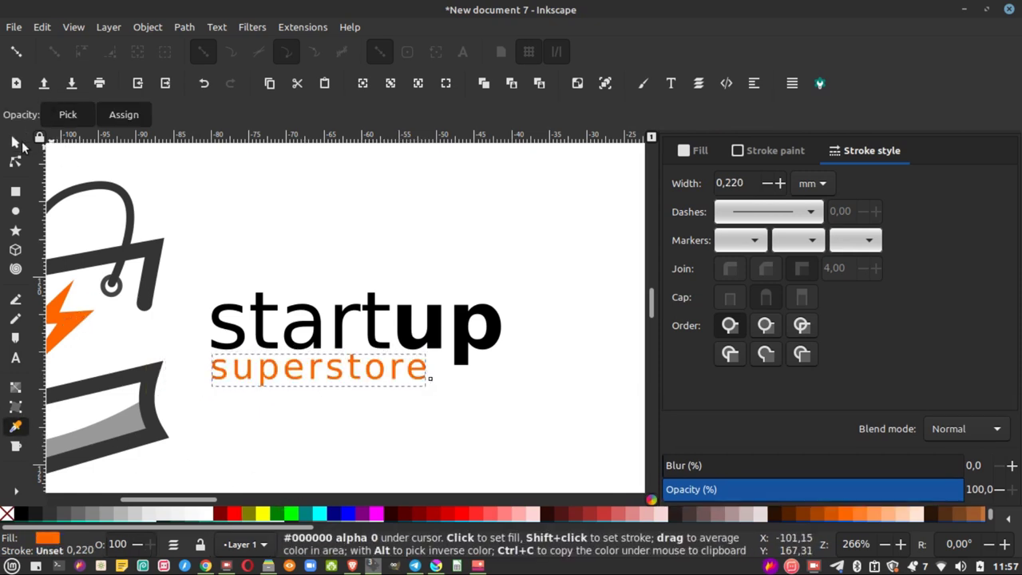
pyautogui.click(16, 142)
pyautogui.press('Escape')
pyautogui.scroll(-1, 308, 324)
pyautogui.scroll(-2, 299, 333)
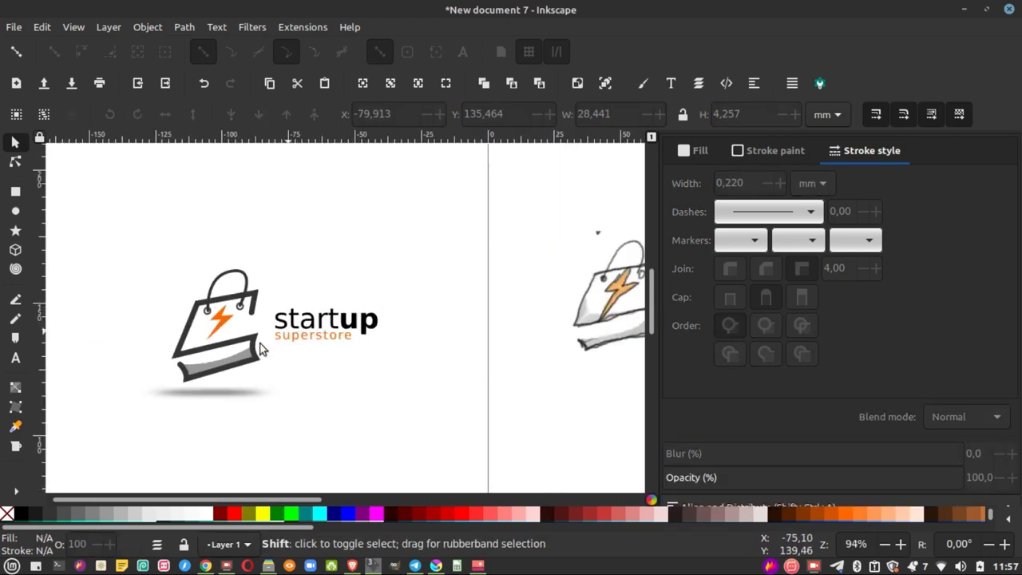
# - Zoom around and fit the whole startup superstore logo in view
pyautogui.scroll(-1, 239, 343)
pyautogui.scroll(-1, 191, 339)
pyautogui.scroll(15, 211, 344)
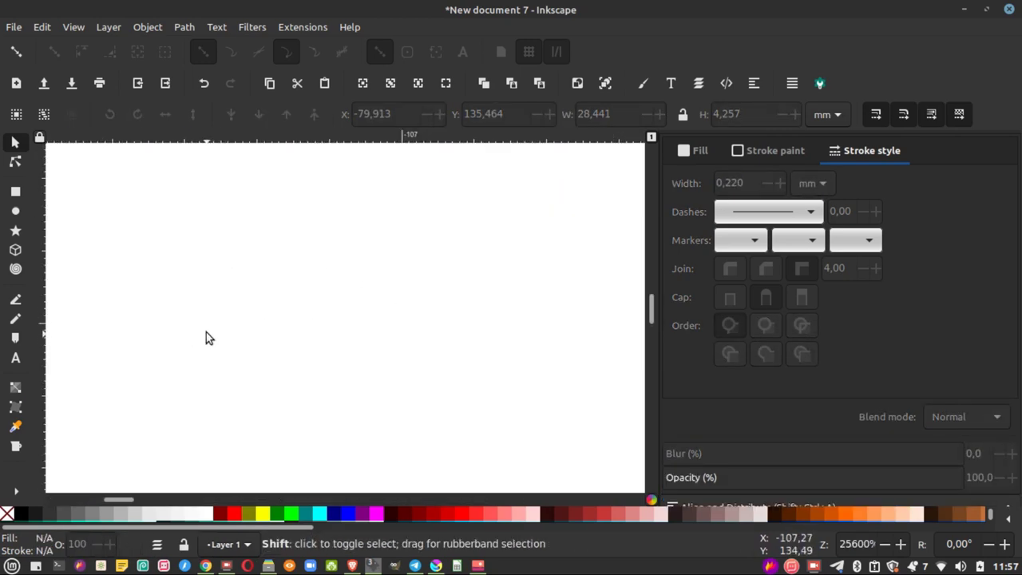
pyautogui.click(390, 83)
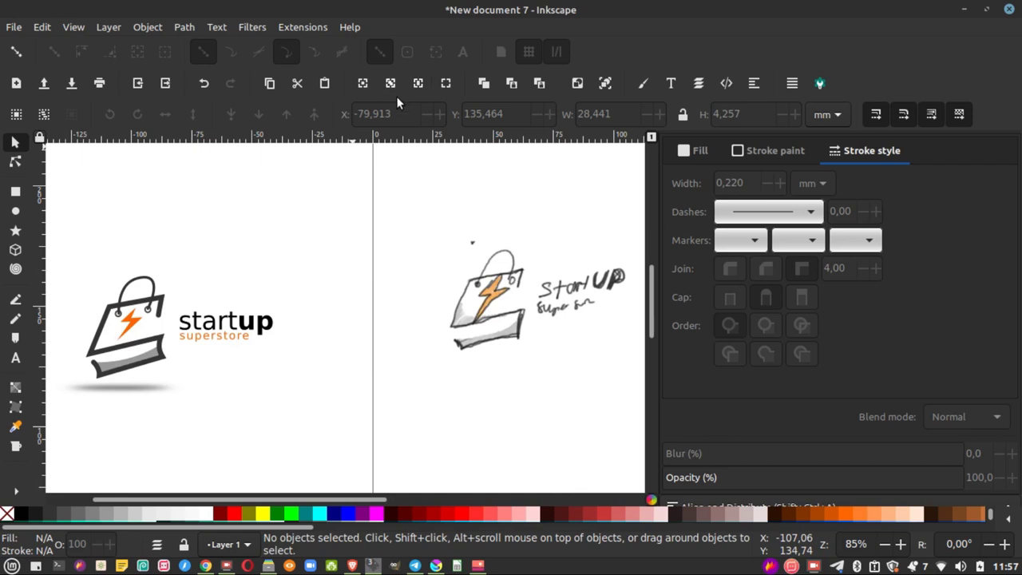
pyautogui.hscroll(-4, 317, 345)
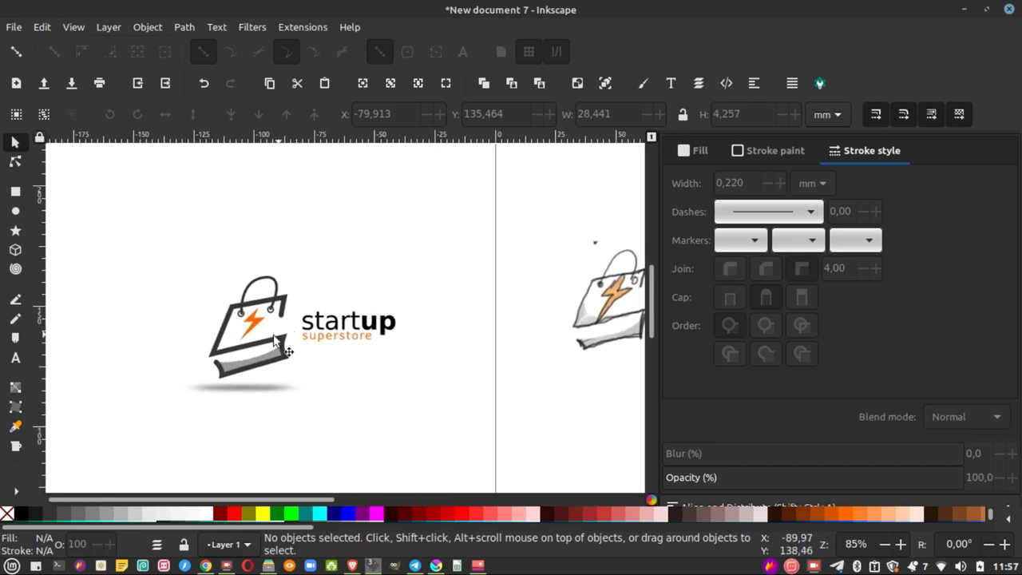
pyautogui.scroll(1, 280, 339)
pyautogui.scroll(1, 271, 343)
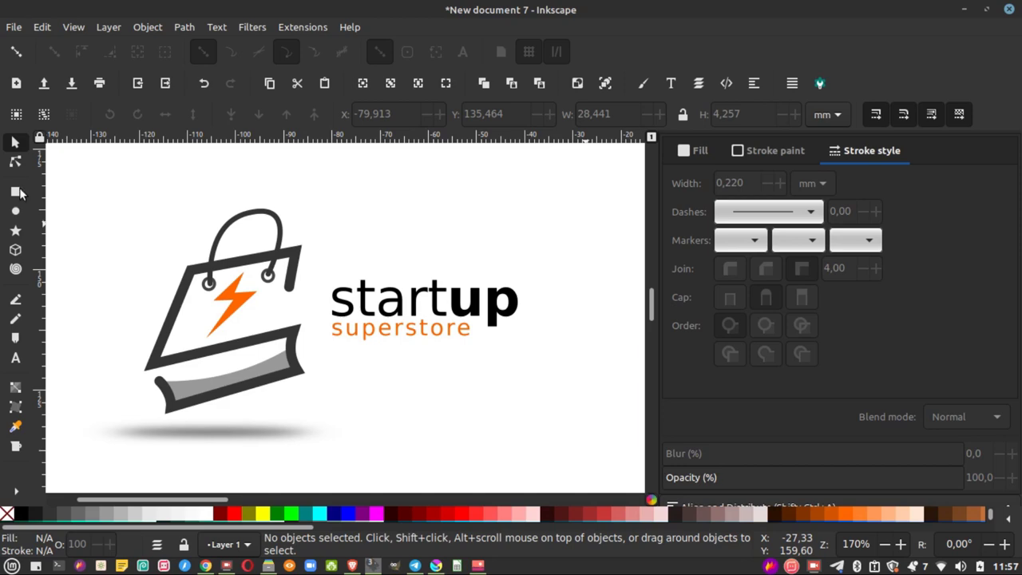
# - Bring the Brave window with the 99designs brief to the front
pyautogui.rightClick(333, 281)
pyautogui.click(310, 241)
pyautogui.scroll(-1, 310, 242)
pyautogui.scroll(-1, 310, 241)
pyautogui.click(352, 565)
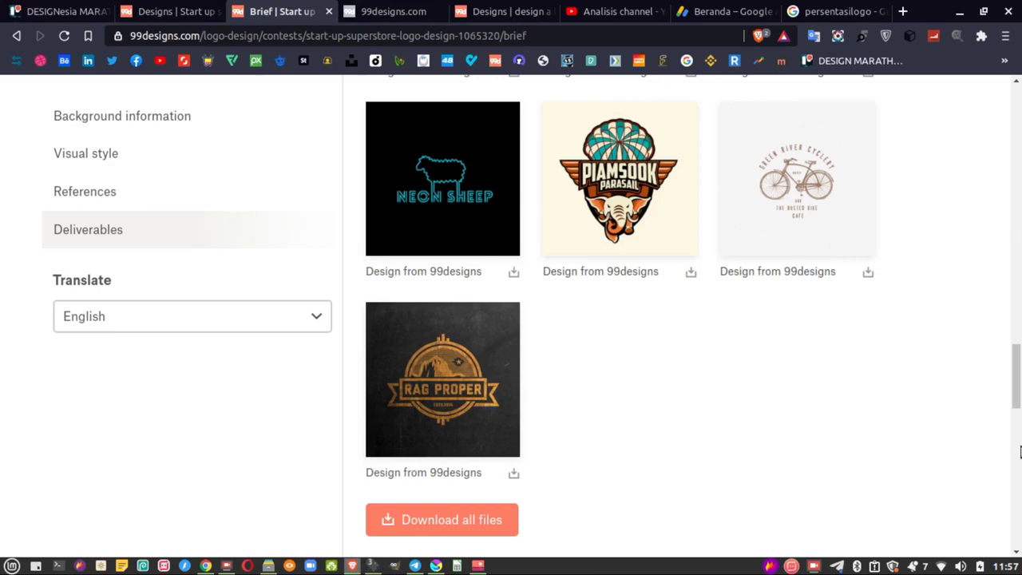
# - Copy the brief's organisation description paragraph and return to Inkscape's New document 7
pyautogui.scroll(20, 431, 249)
pyautogui.scroll(-3, 431, 248)
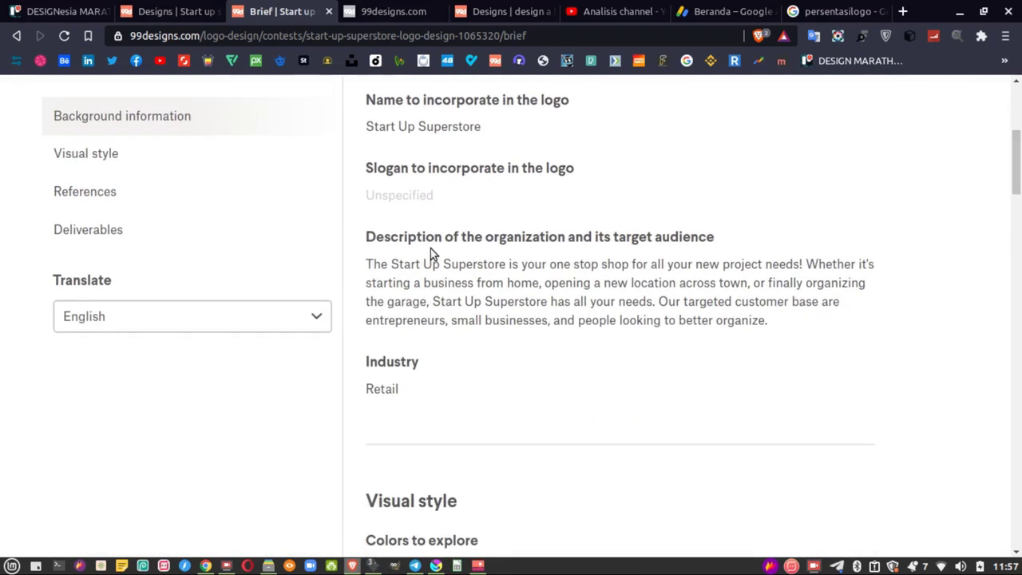
pyautogui.moveTo(371, 264); pyautogui.dragTo(797, 338)
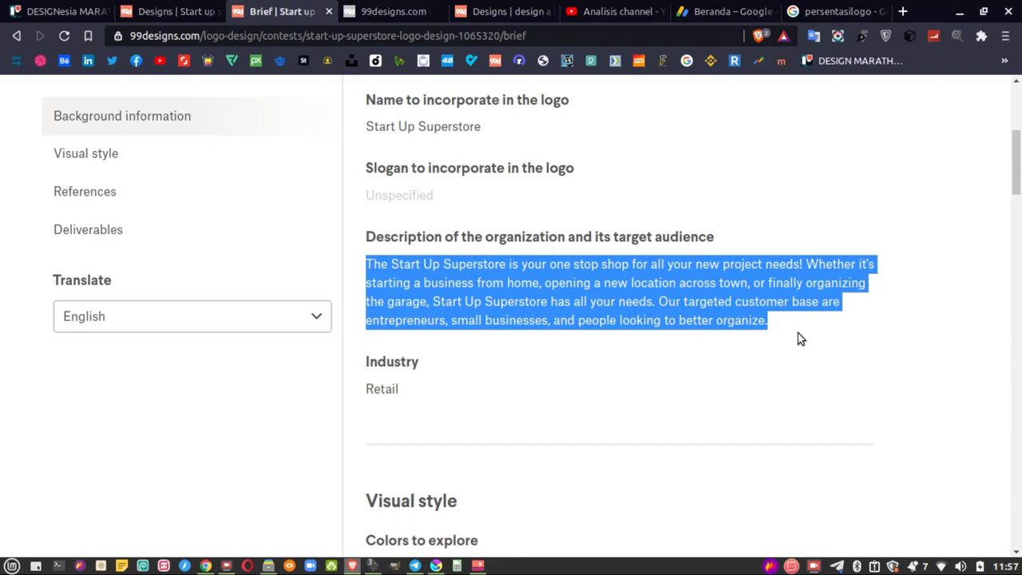
pyautogui.rightClick(698, 290)
pyautogui.click(693, 295)
pyautogui.moveTo(373, 565)
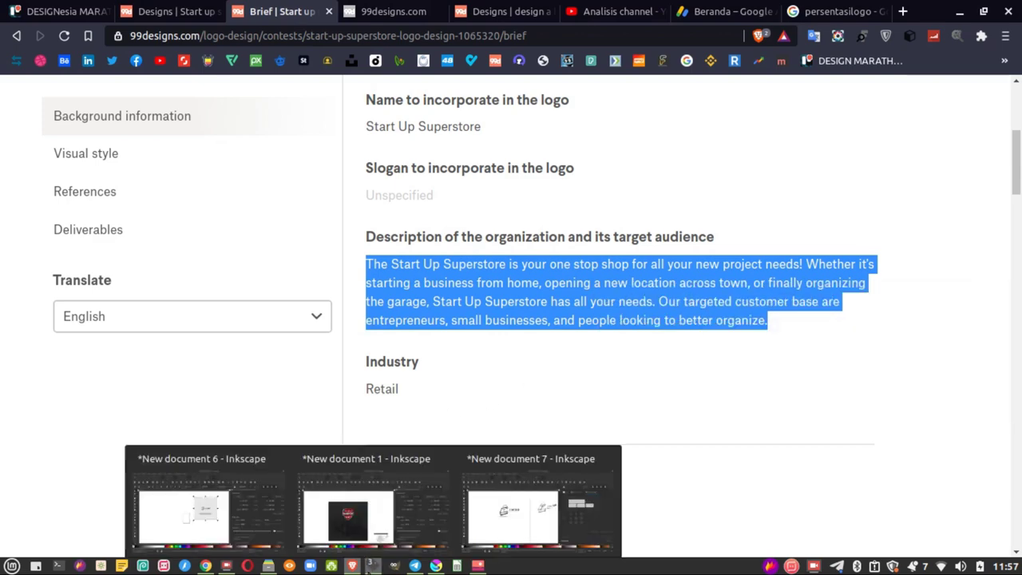
pyautogui.click(511, 495)
pyautogui.click(16, 359)
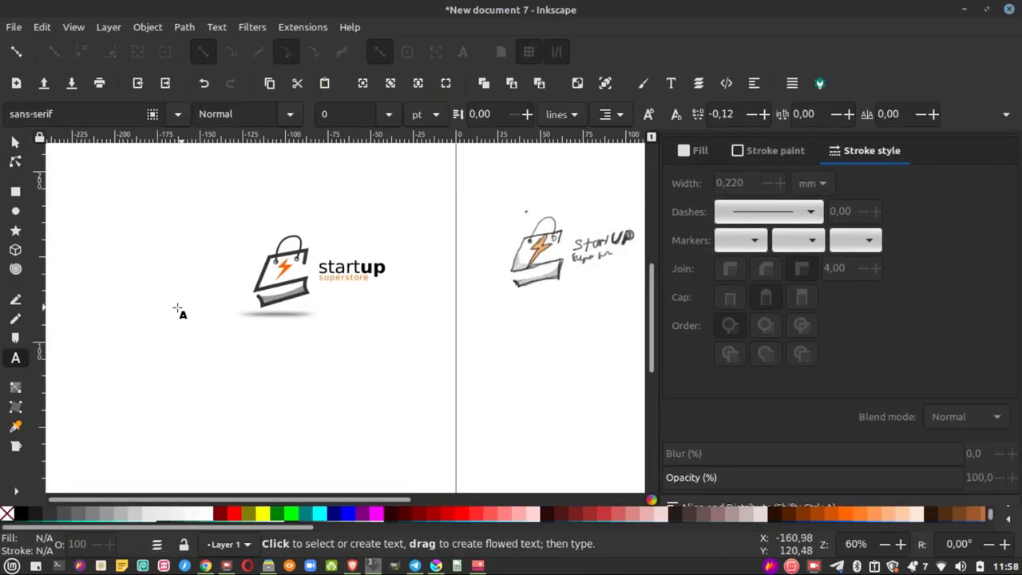
# - Paste the description into a text frame below the logo as centred 10 pt text
pyautogui.moveTo(254, 381); pyautogui.dragTo(427, 391)
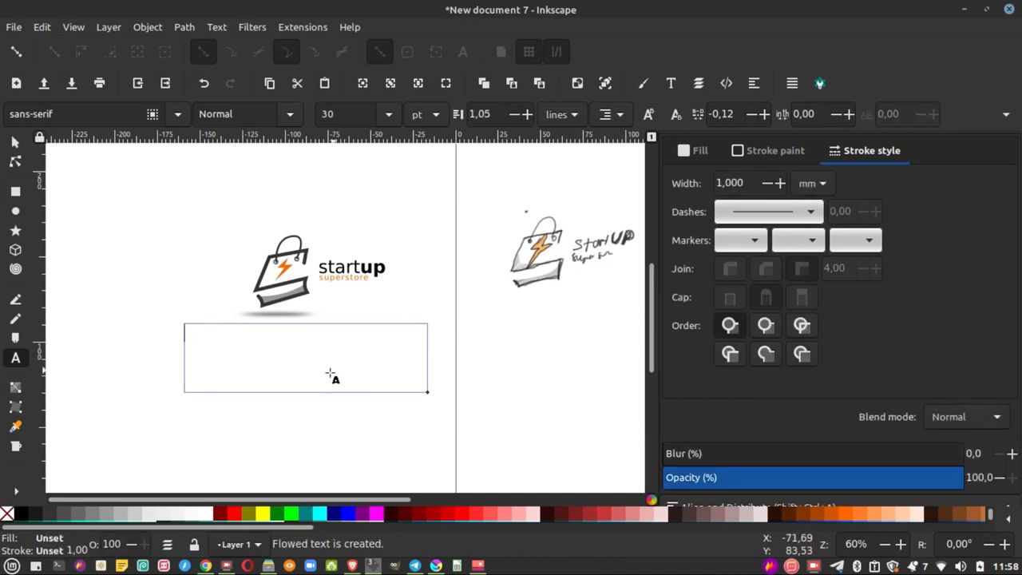
pyautogui.hotkey('ctrl', 'v')
pyautogui.click(193, 437)
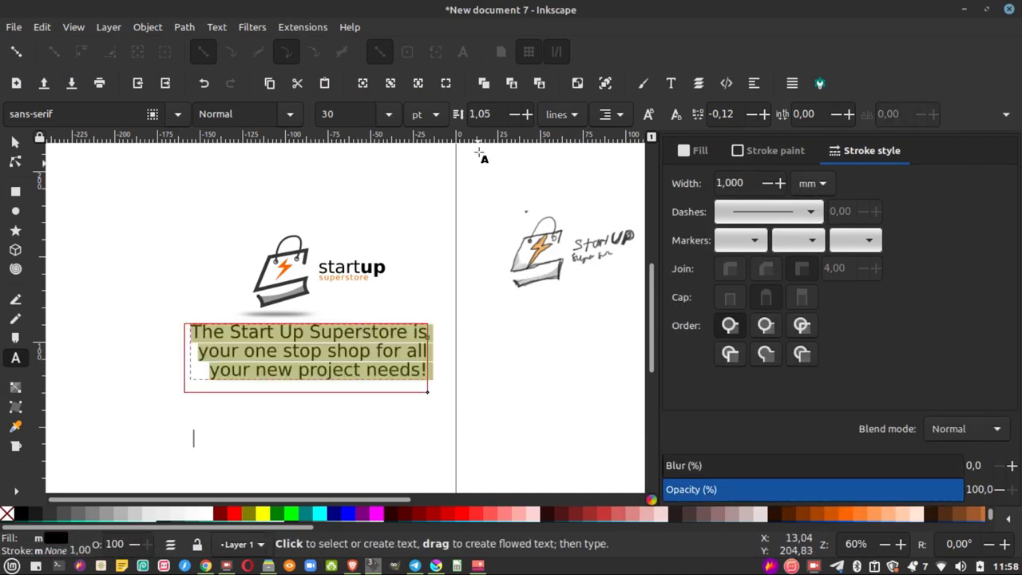
pyautogui.click(383, 116)
pyautogui.click(352, 166)
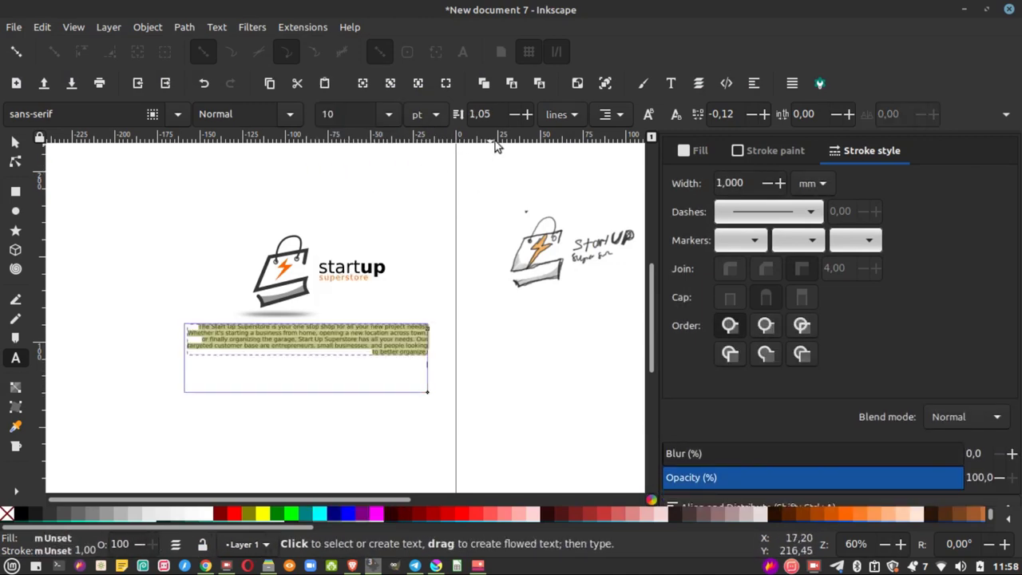
pyautogui.click(622, 115)
pyautogui.click(612, 94)
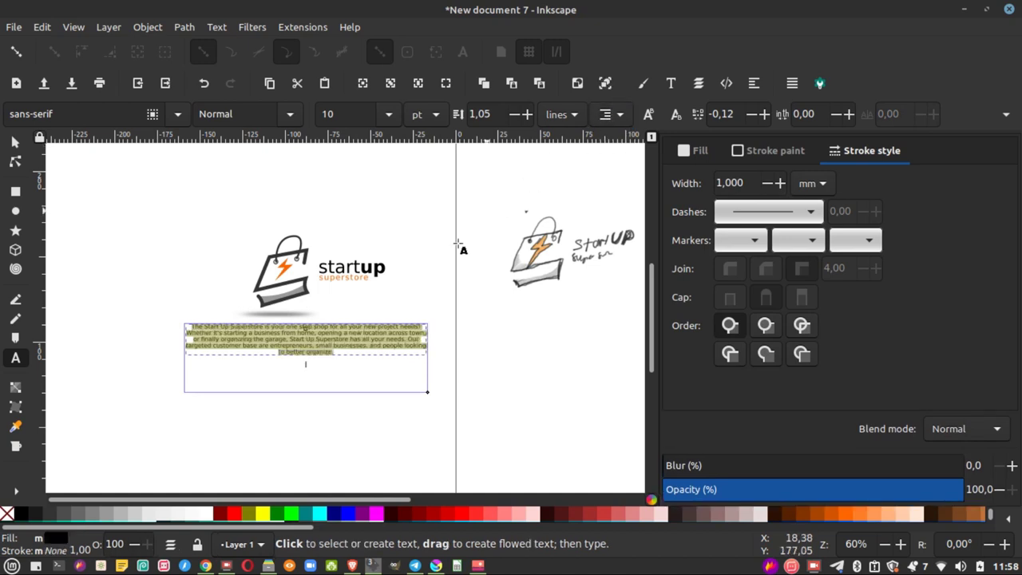
# - Narrow the description frame and move the block lower under the logo
pyautogui.moveTo(425, 392)
pyautogui.mouseDown()
pyautogui.moveTo(393, 391)
pyautogui.moveTo(406, 392)
pyautogui.mouseUp()
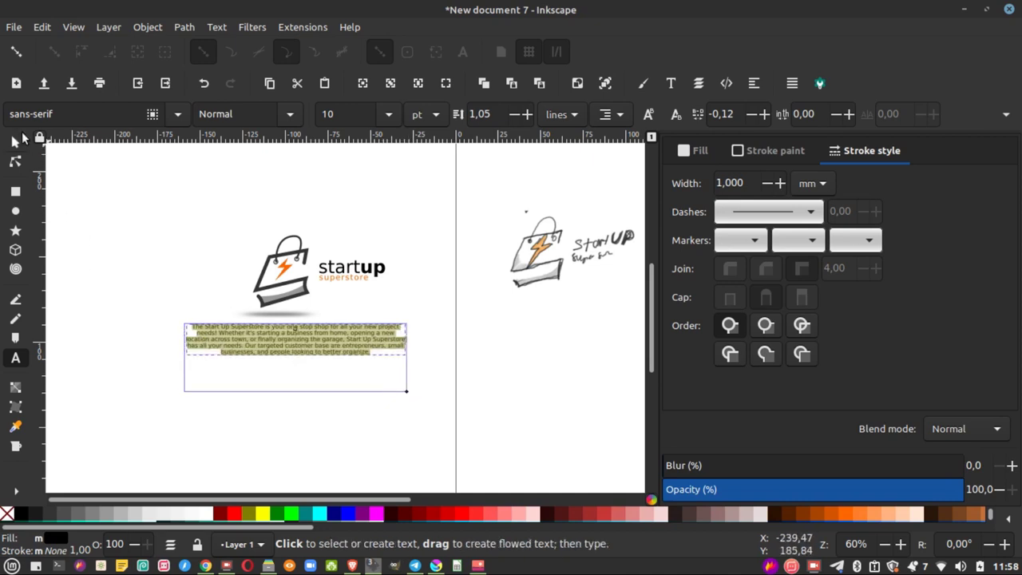
pyautogui.click(15, 141)
pyautogui.moveTo(296, 337); pyautogui.dragTo(308, 374)
pyautogui.click(404, 305)
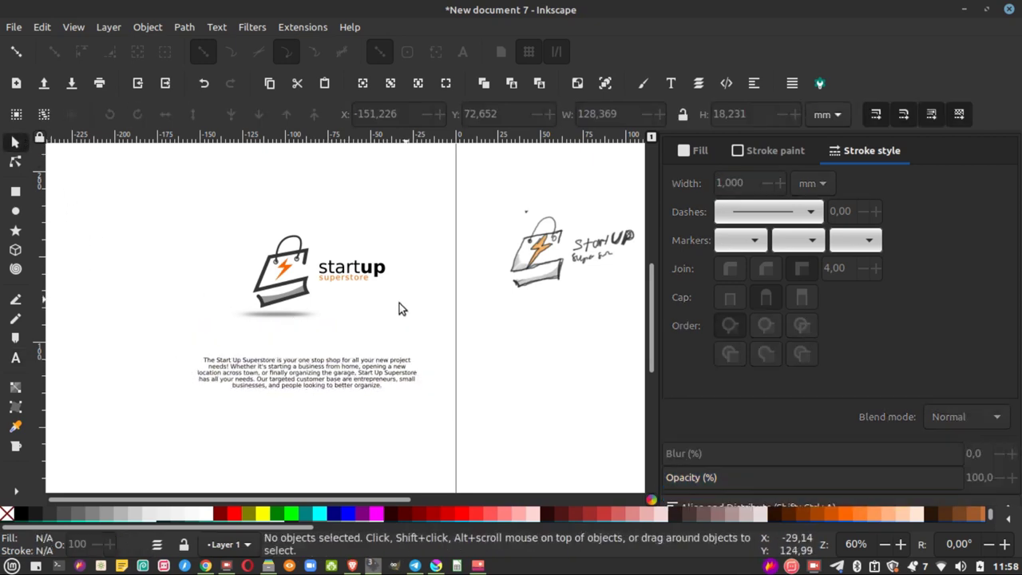